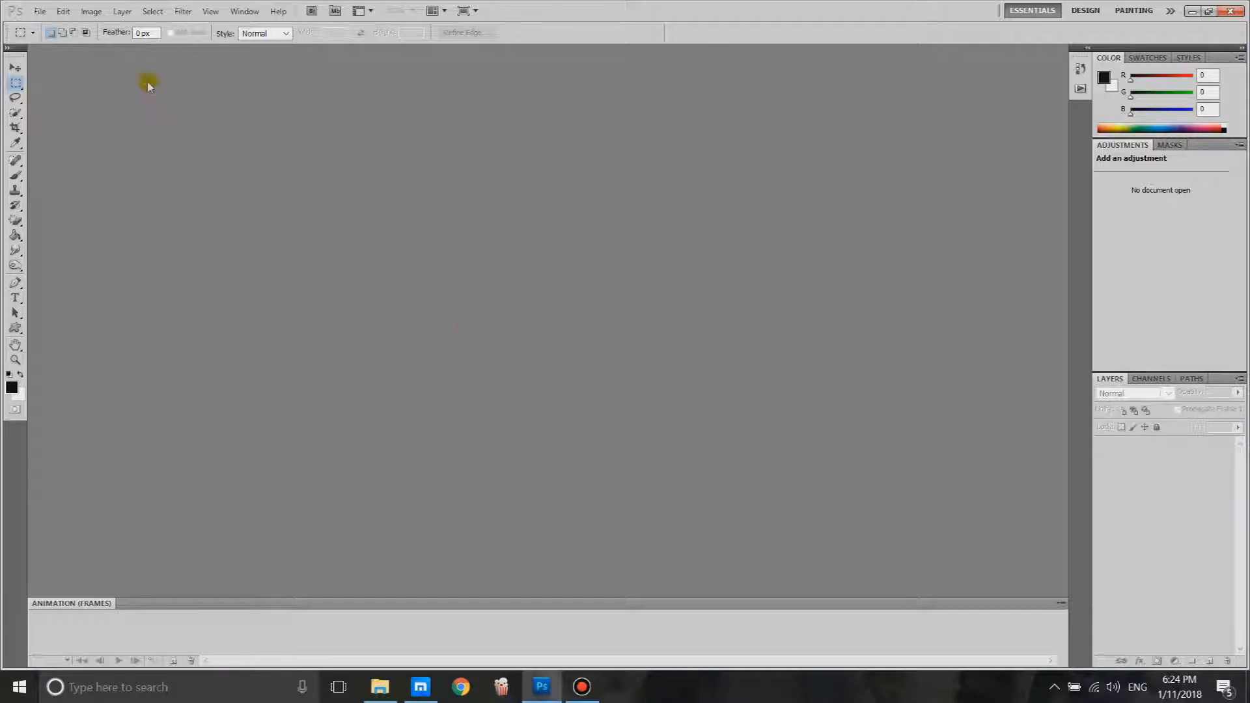
- Open Eminem.jpg from the Desktop and add a new empty layer above the background
left_click(40, 12)
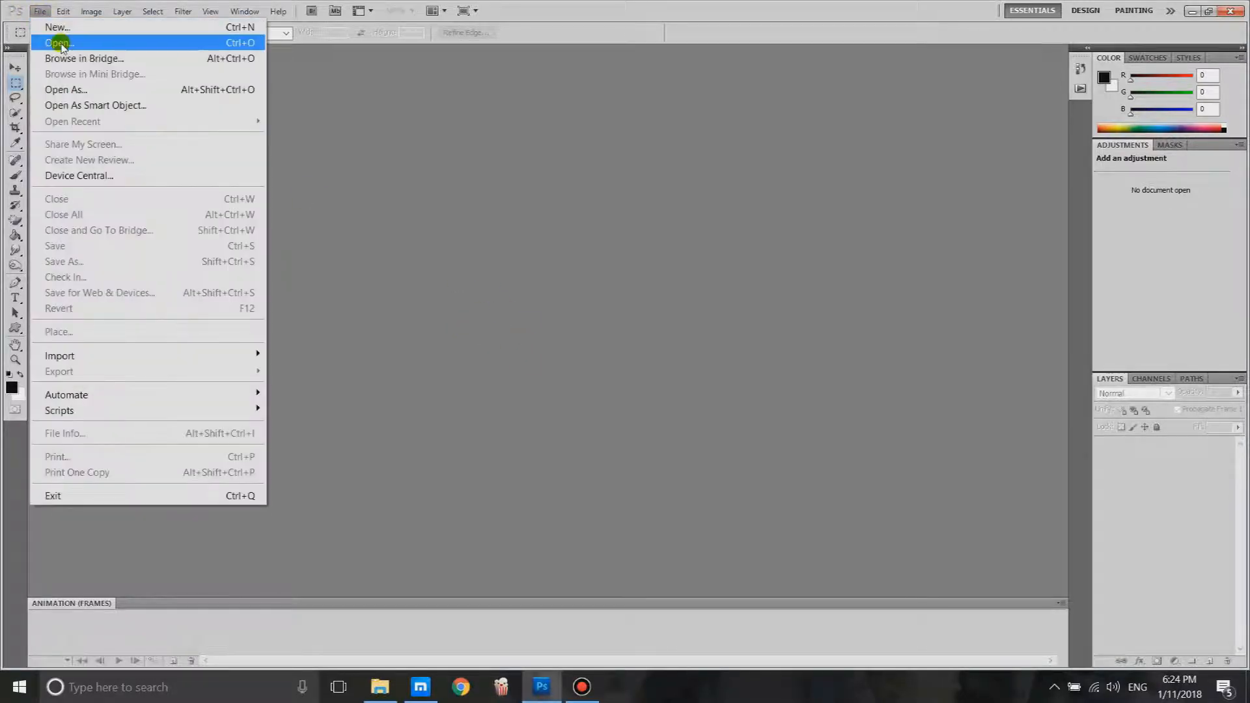
left_click(60, 42)
left_click(424, 186)
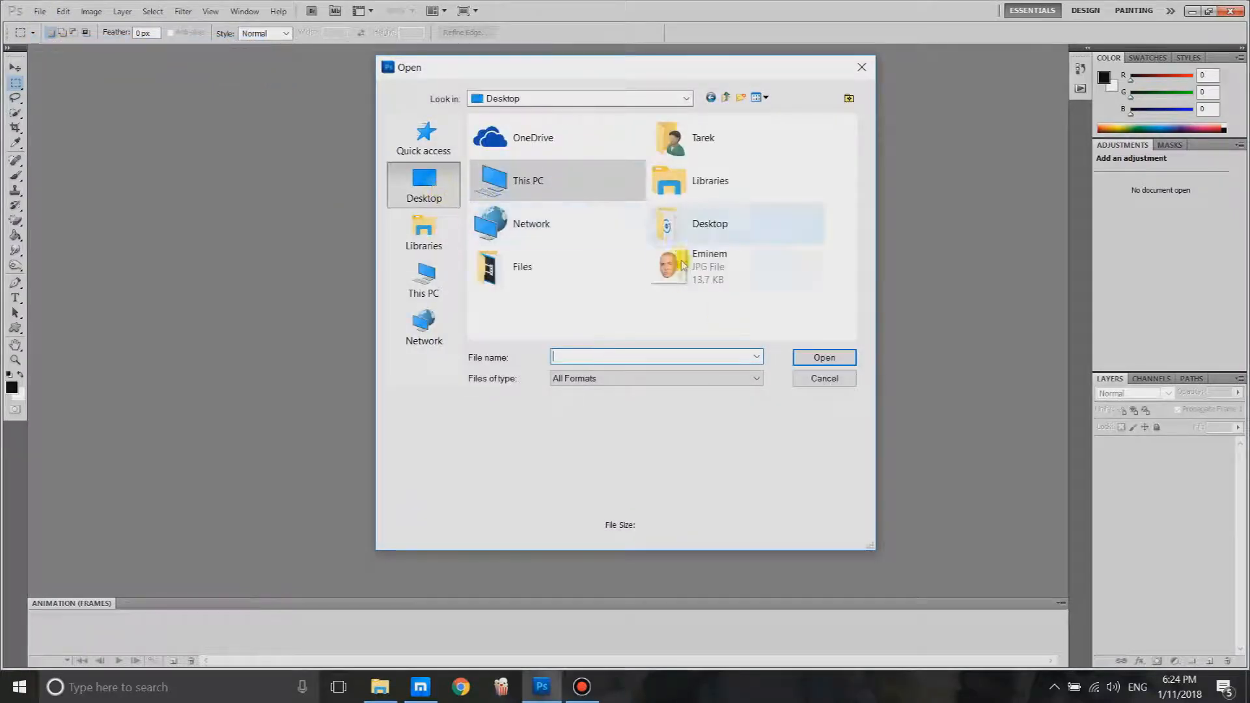
left_click(713, 269)
left_click(827, 357)
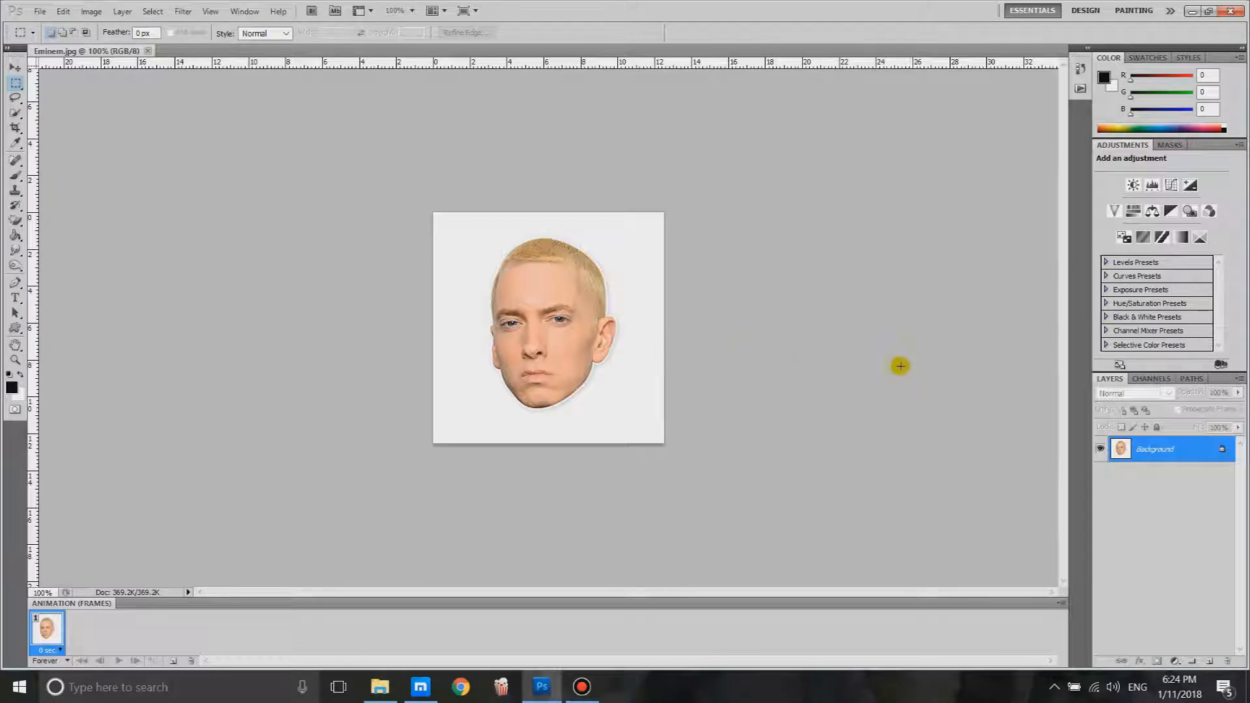
left_click(1210, 661)
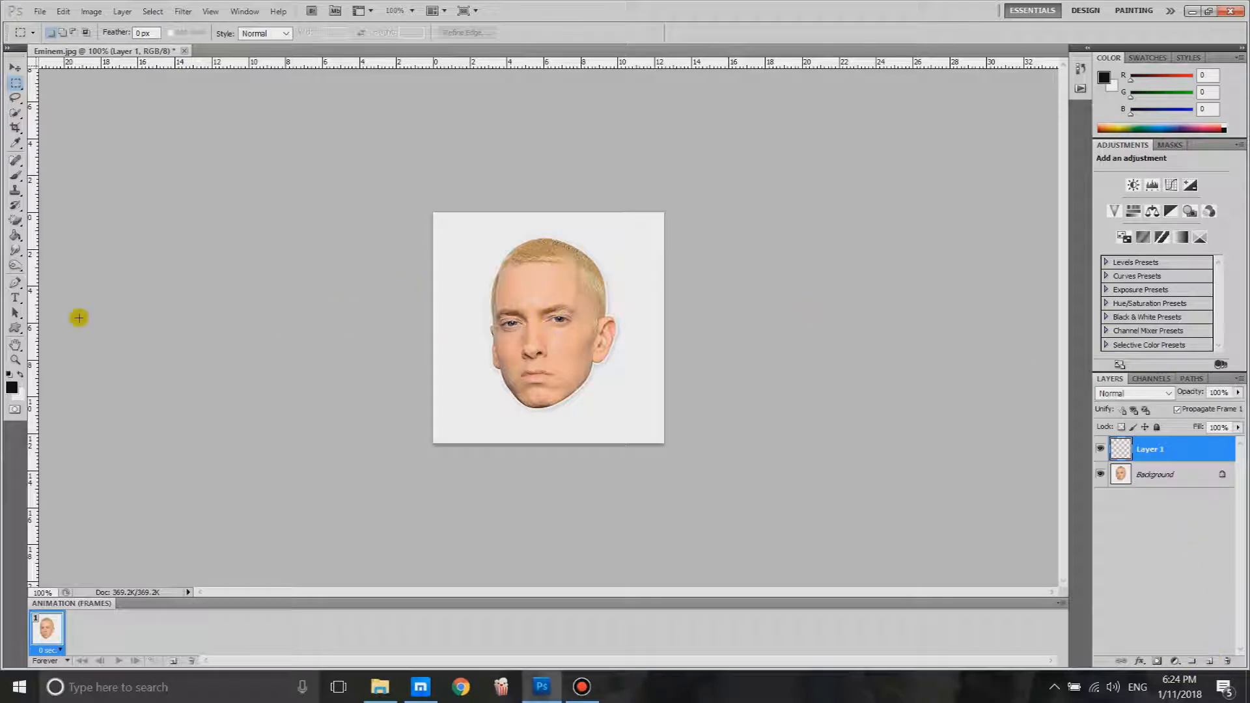
- Set the brush size to 4 px
left_click(15, 284)
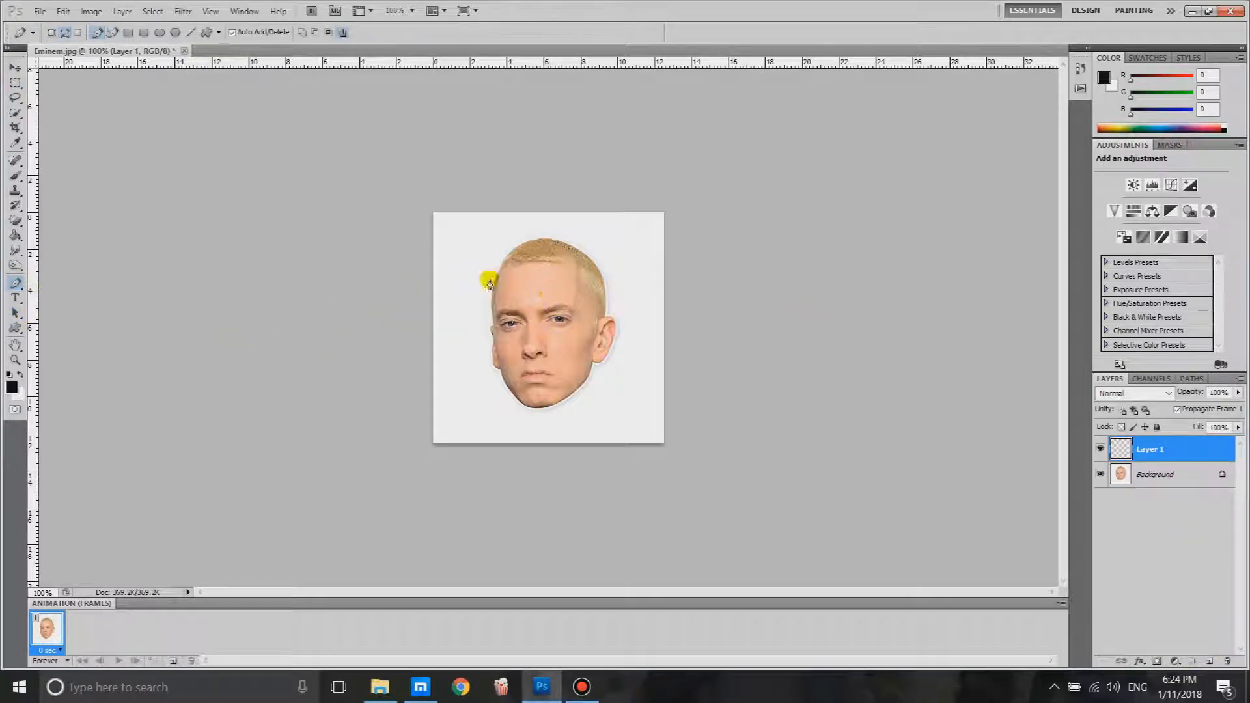
left_click(14, 183)
right_click(477, 263)
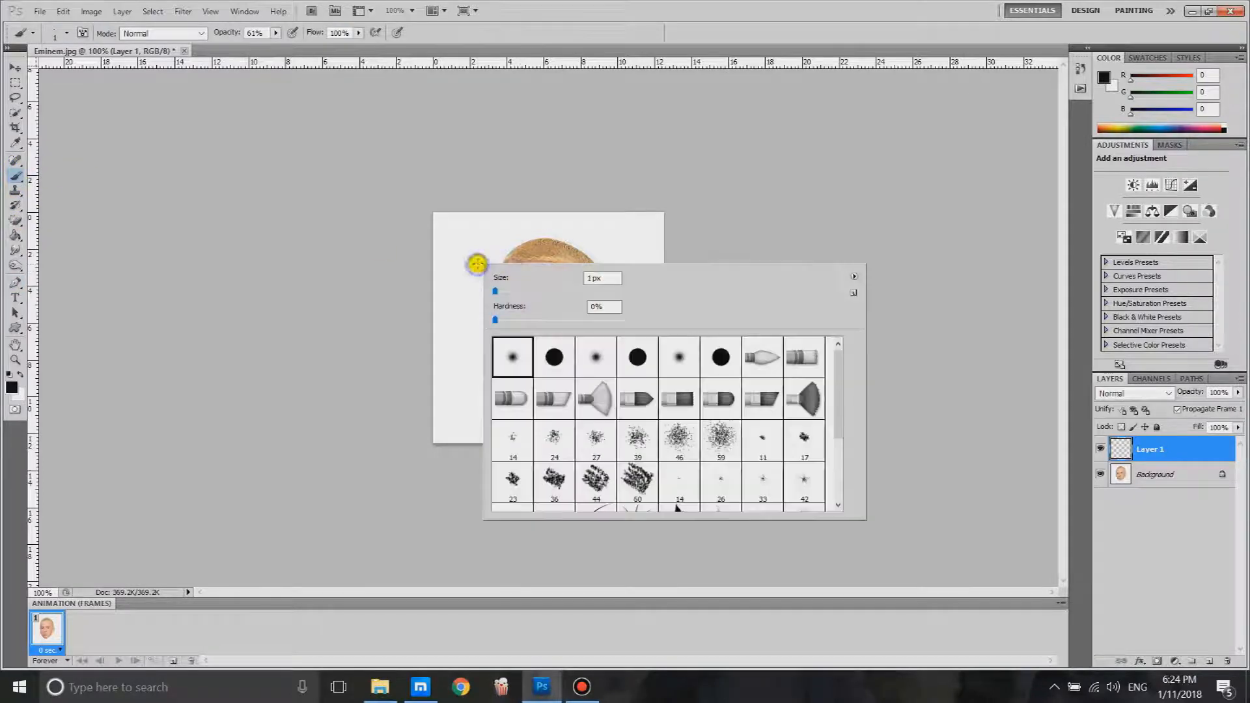
left_click(497, 291)
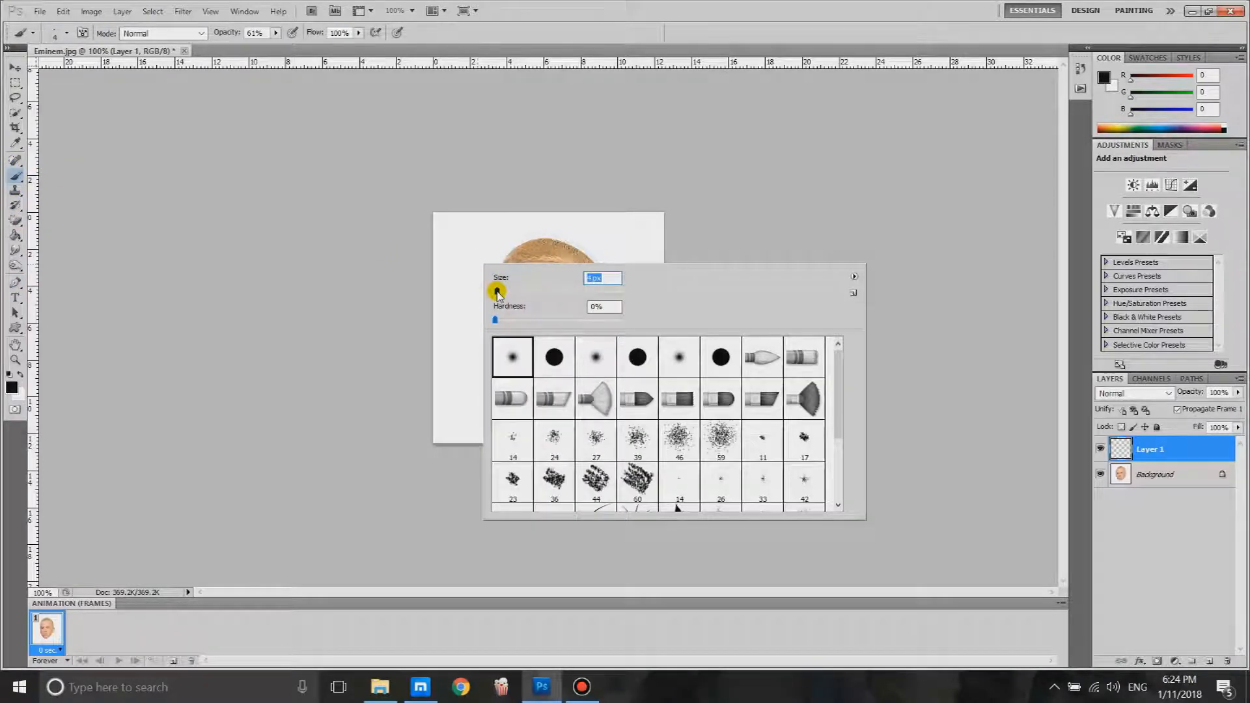
- Try the brush with a freehand scribble across the forehead on Layer 1, and undo it
left_click(15, 282)
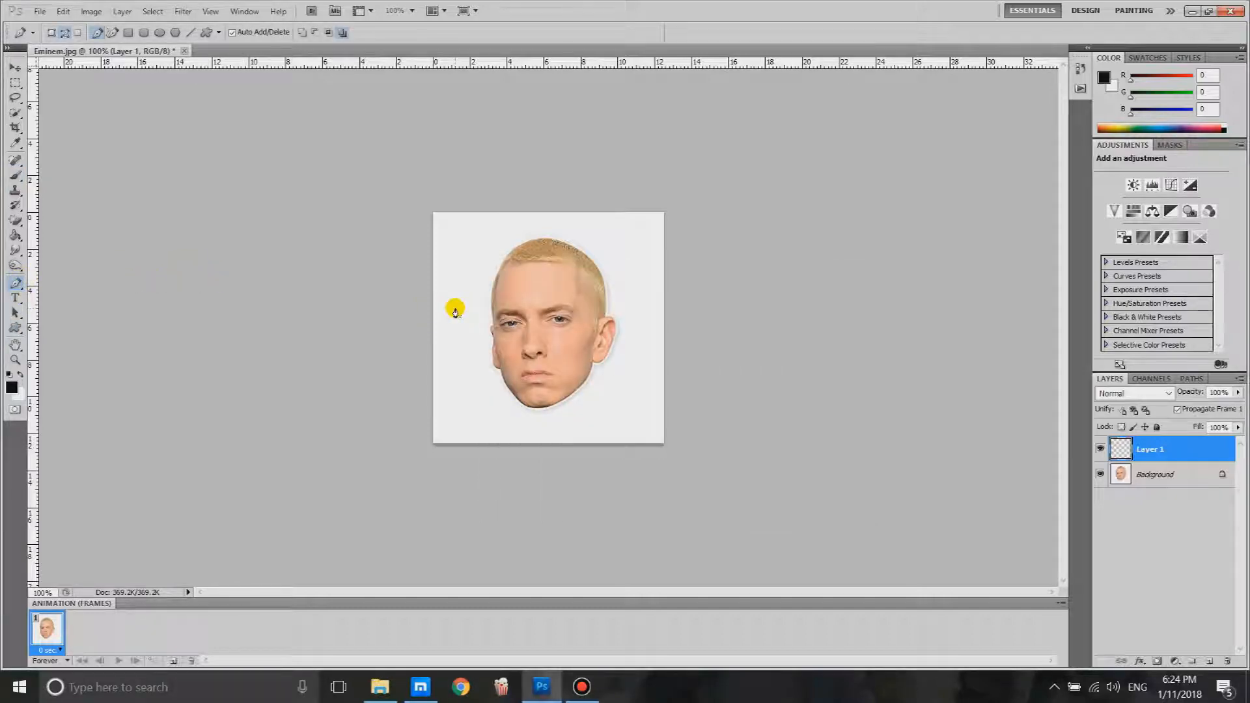
key("ctrl+plus")
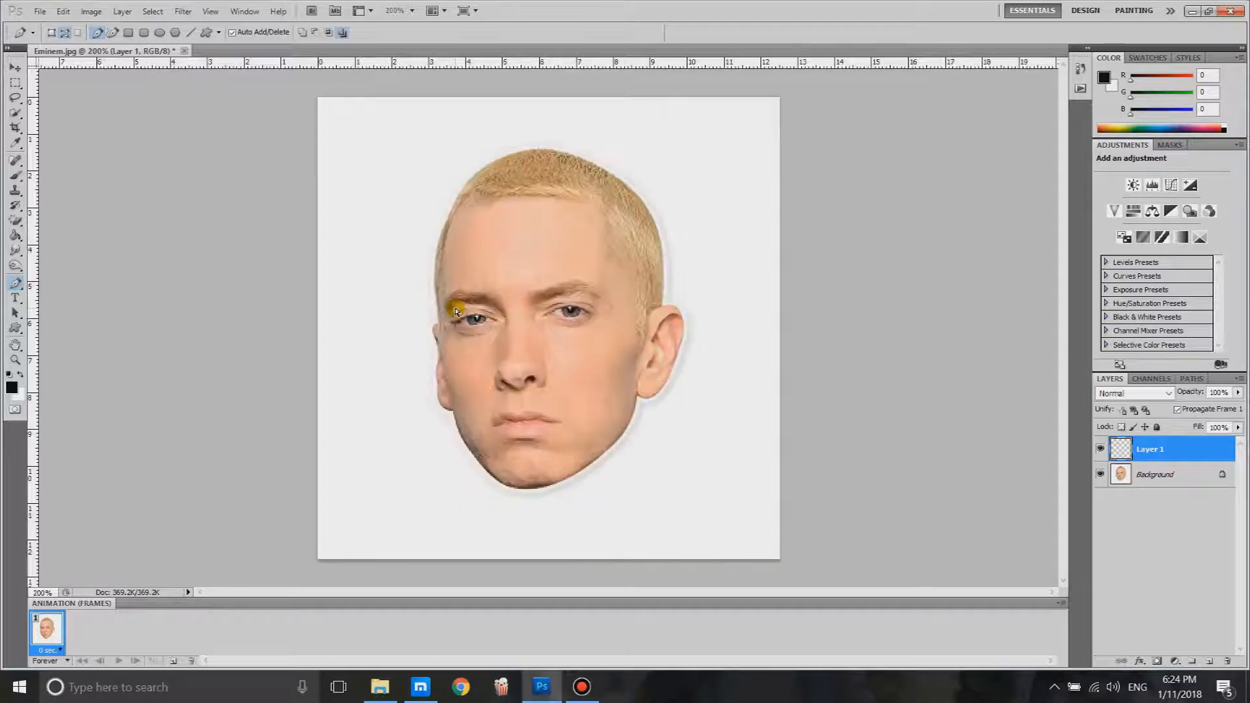
key("ctrl+plus")
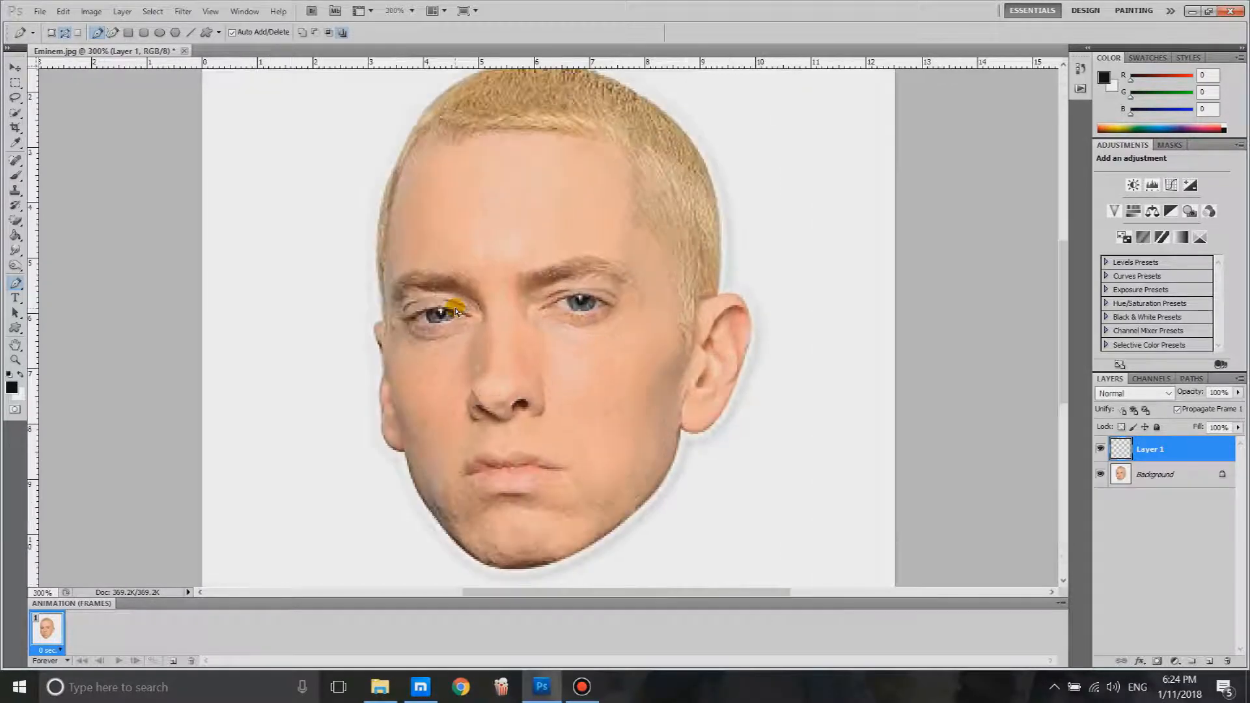
scroll(725, 363, "up", 1)
scroll(607, 174, "up", 2)
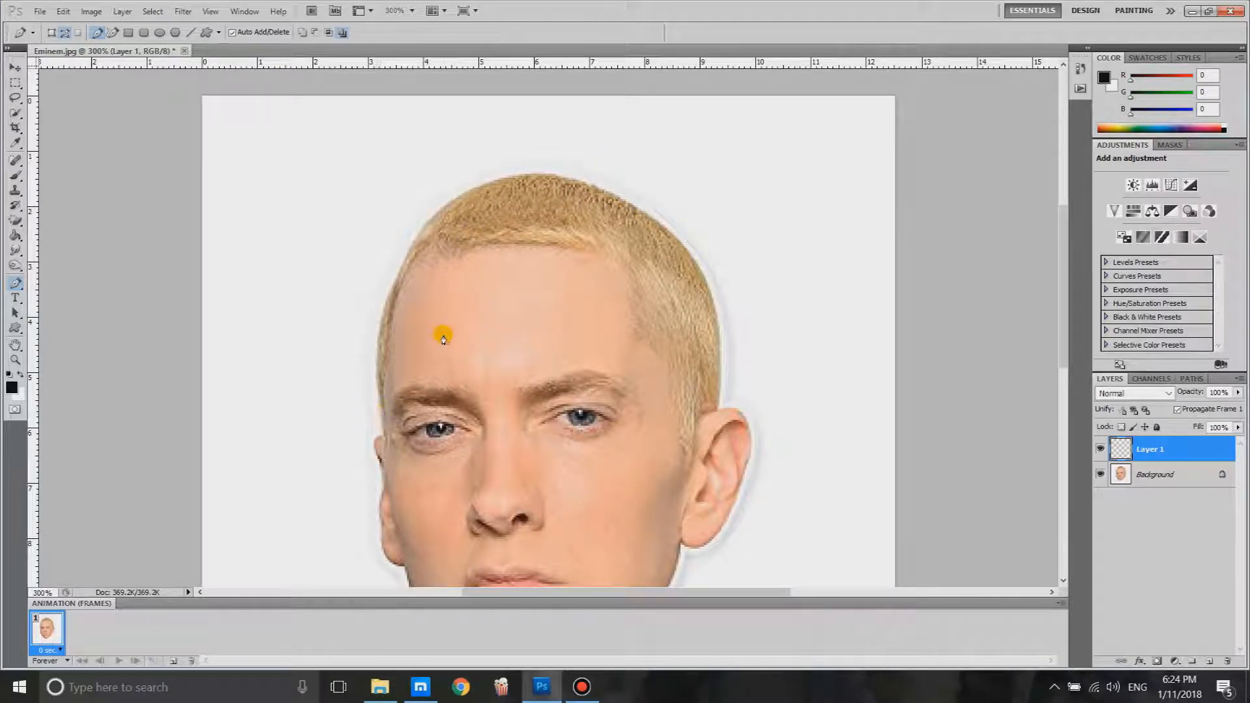
left_click(15, 175)
mouse_move(294, 253)
left_mouse_down()
mouse_move(297, 325)
mouse_move(344, 216)
mouse_move(410, 308)
mouse_move(471, 255)
mouse_move(515, 288)
mouse_move(496, 326)
mouse_move(382, 262)
left_mouse_up()
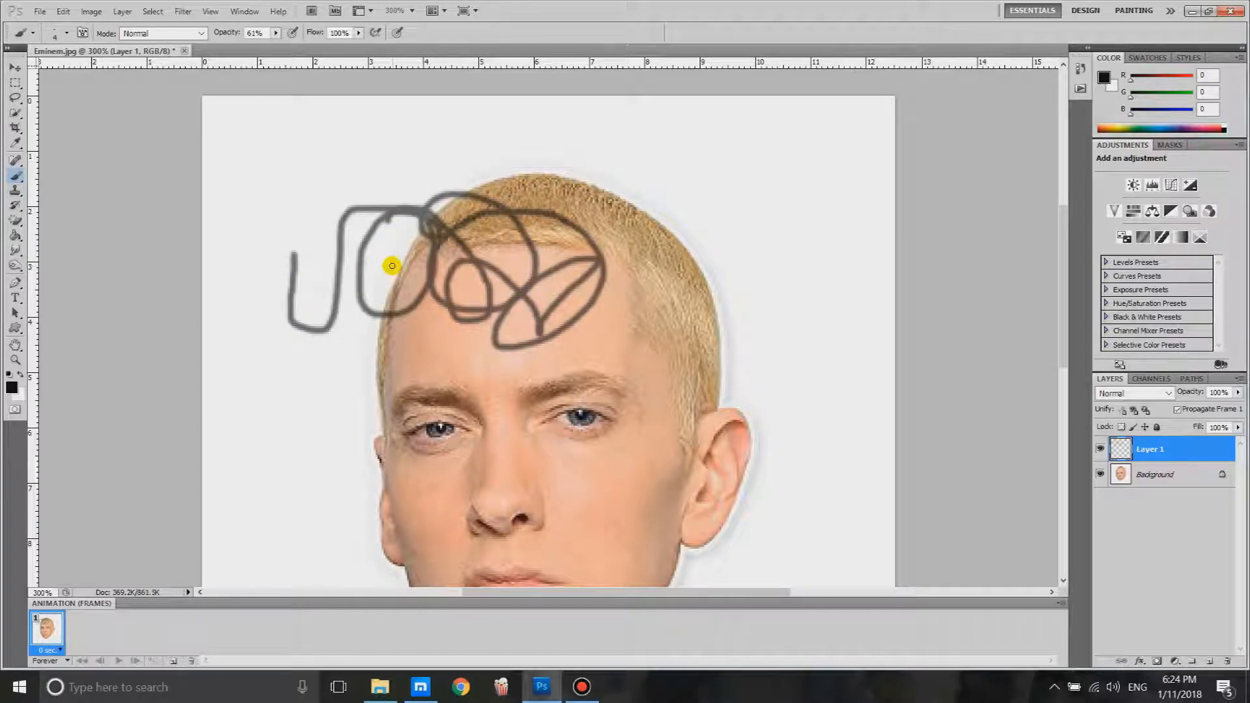
key("ctrl+z")
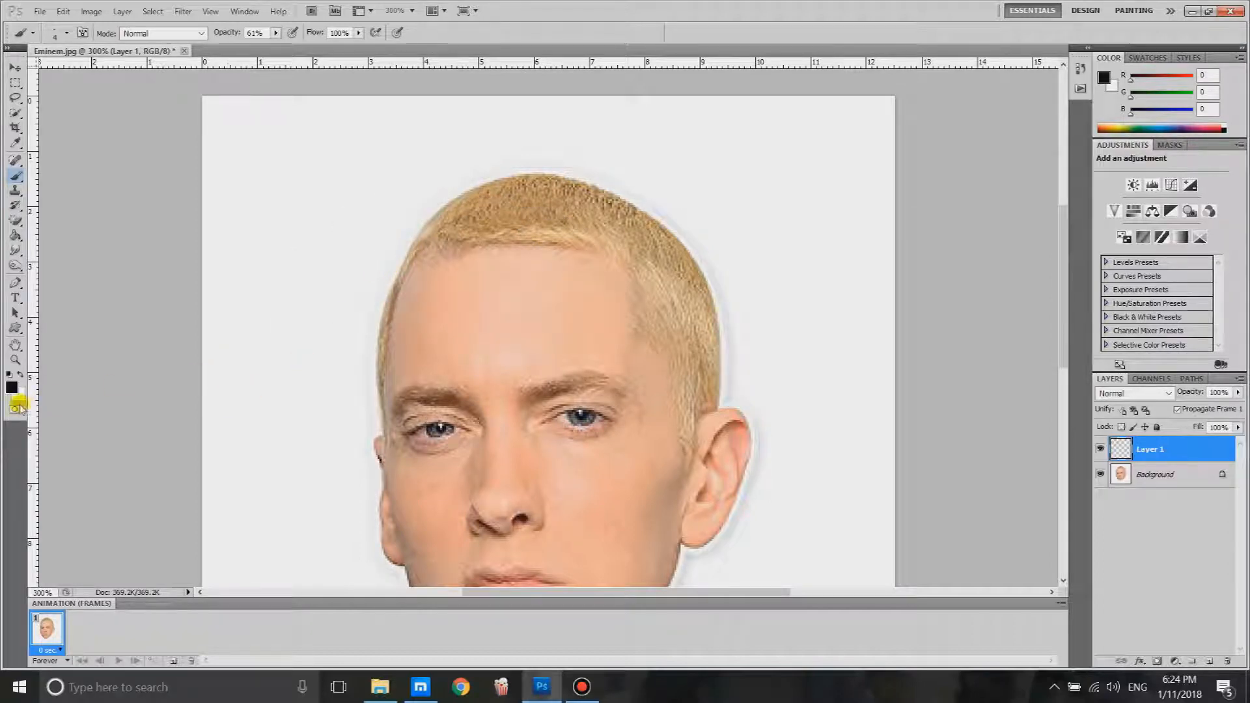
- Check the foreground colour and set the brush opacity to 100%
left_click(11, 388)
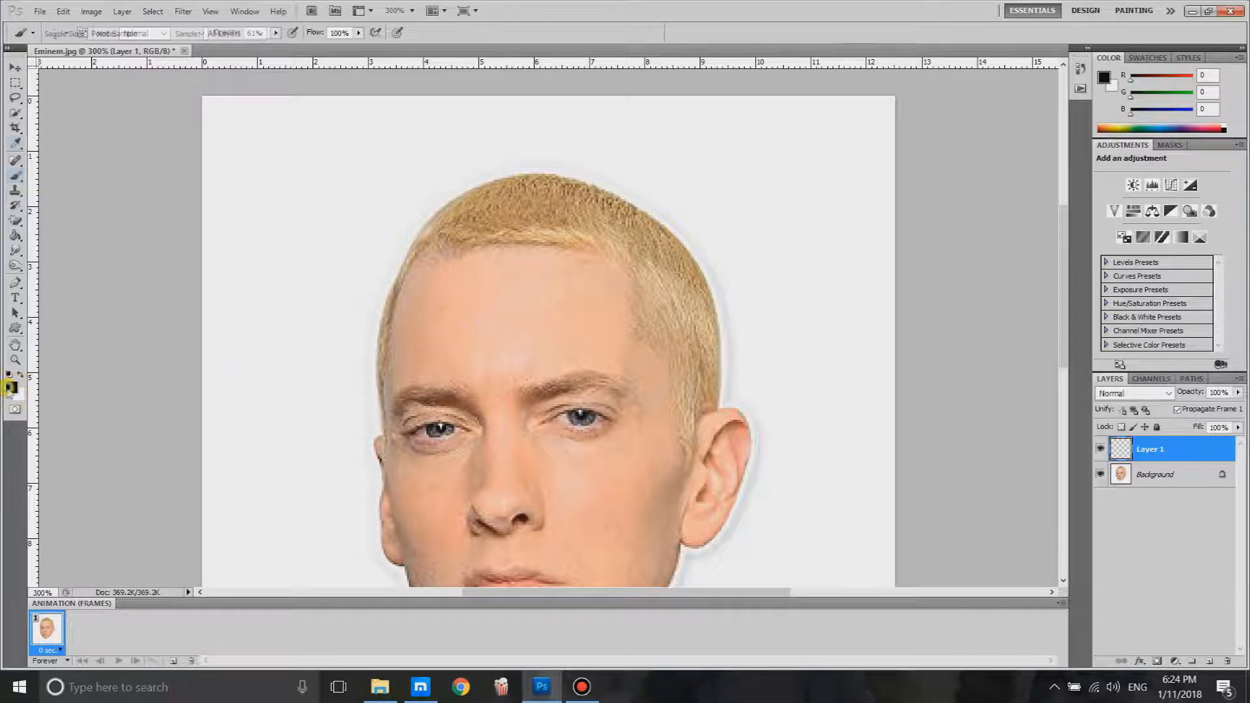
left_click(754, 174)
key("b")
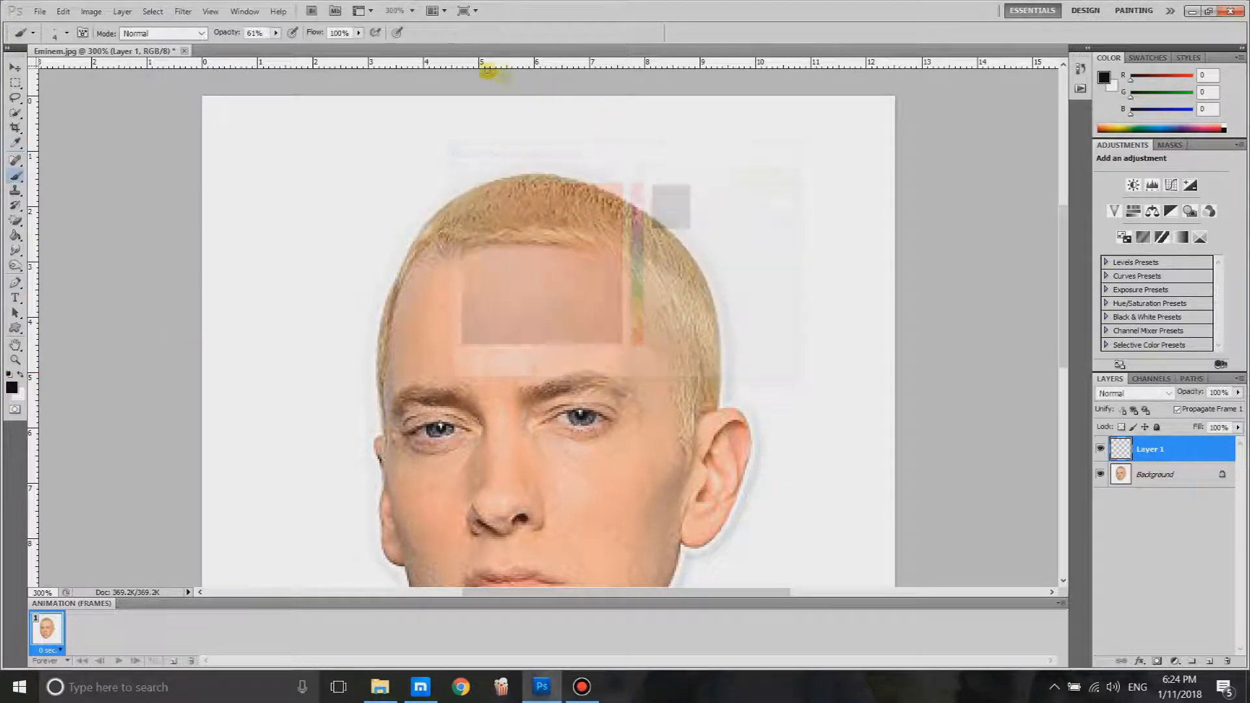
left_click(276, 32)
left_click_drag(276, 45, 316, 45)
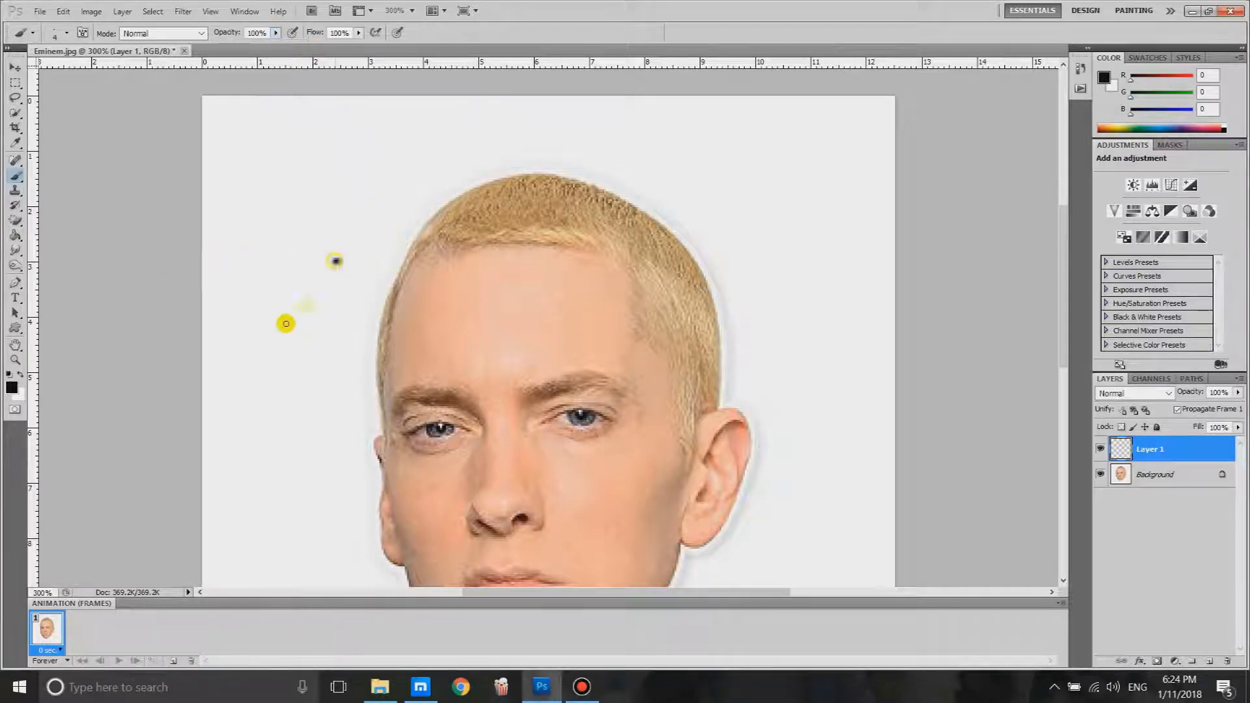
- Undo a short test stroke beside the head and set the brush size to 2 px
left_click_drag(337, 260, 345, 231)
key("ctrl+z")
right_click(321, 221)
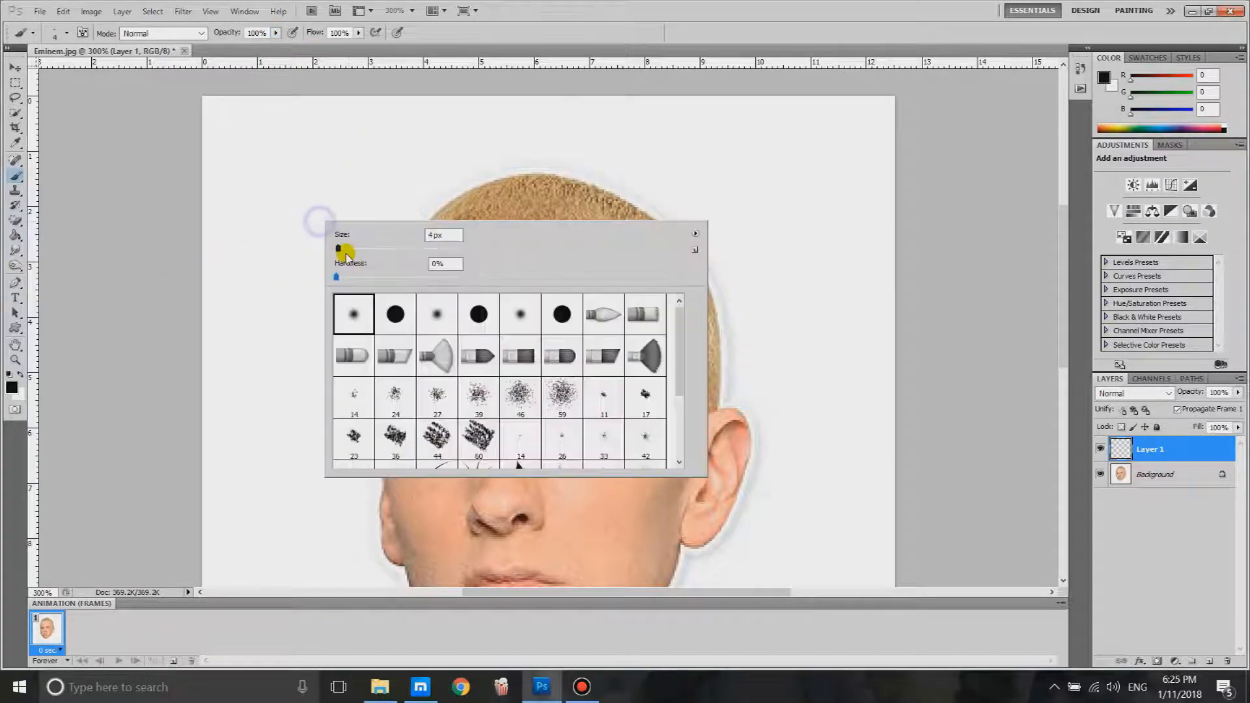
left_click_drag(433, 236, 420, 239)
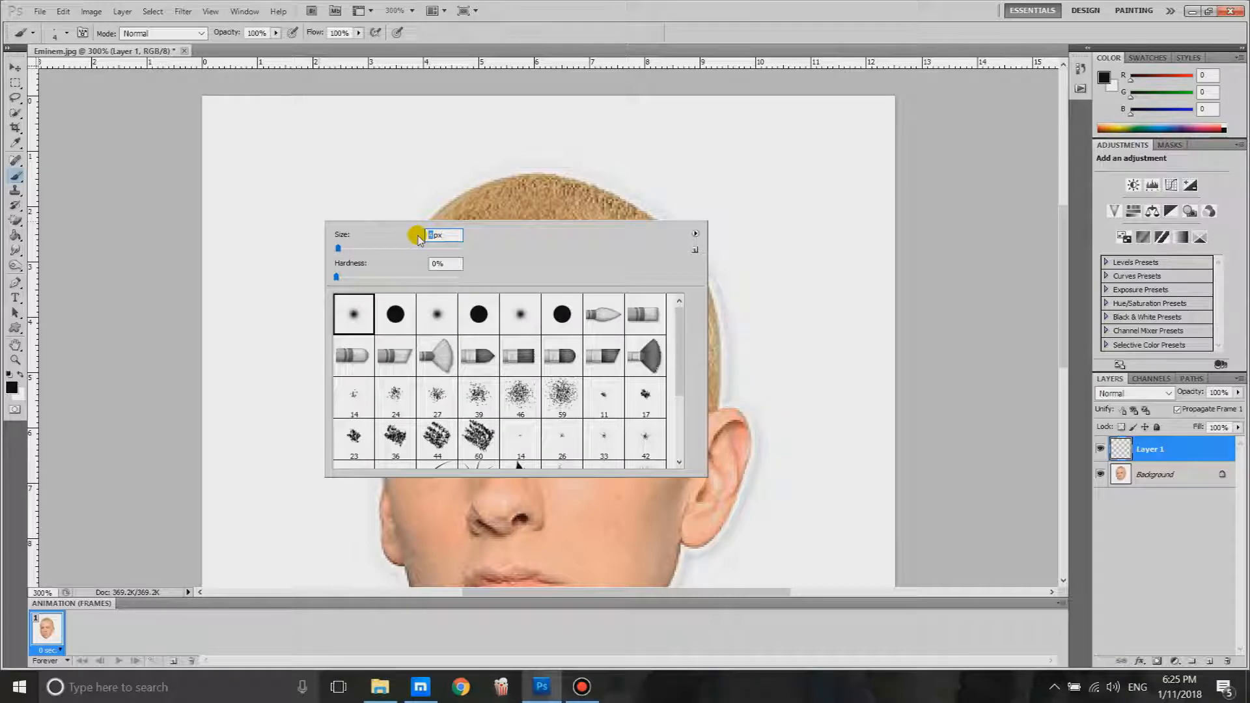
key("Return")
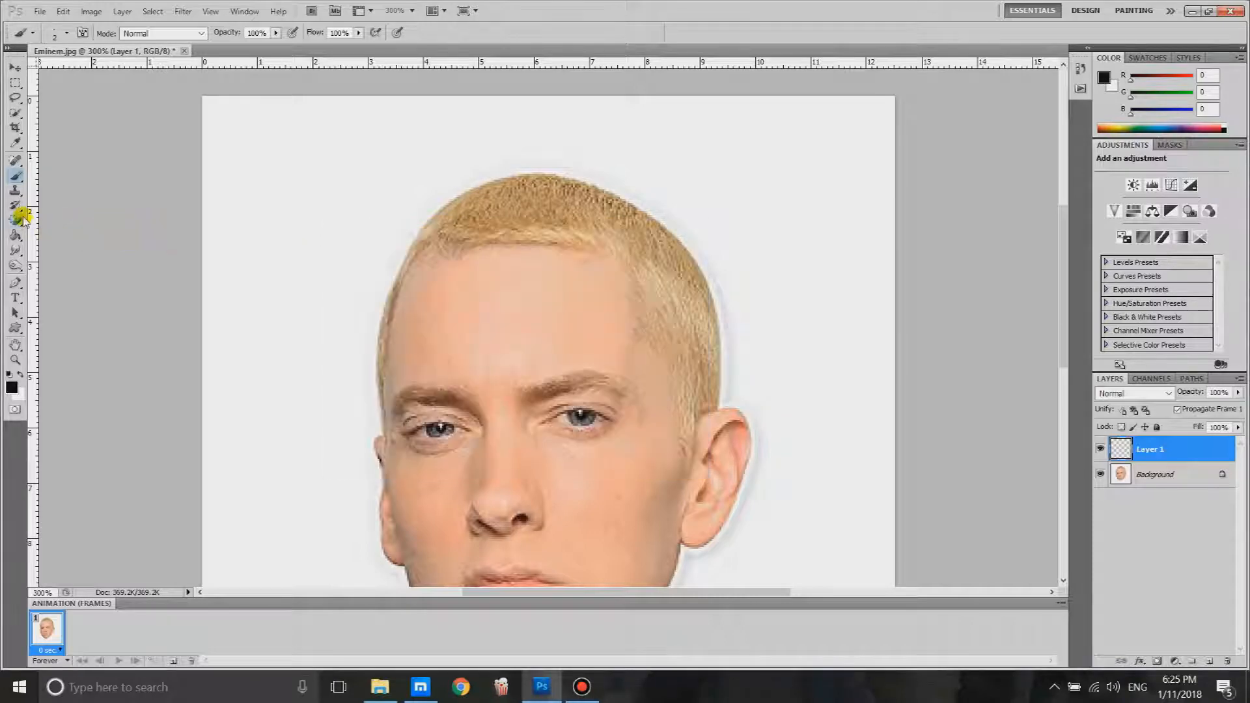
- Start a Pen tool path at the top of the hair and trace the head's left edge down to the temple
left_click(13, 284)
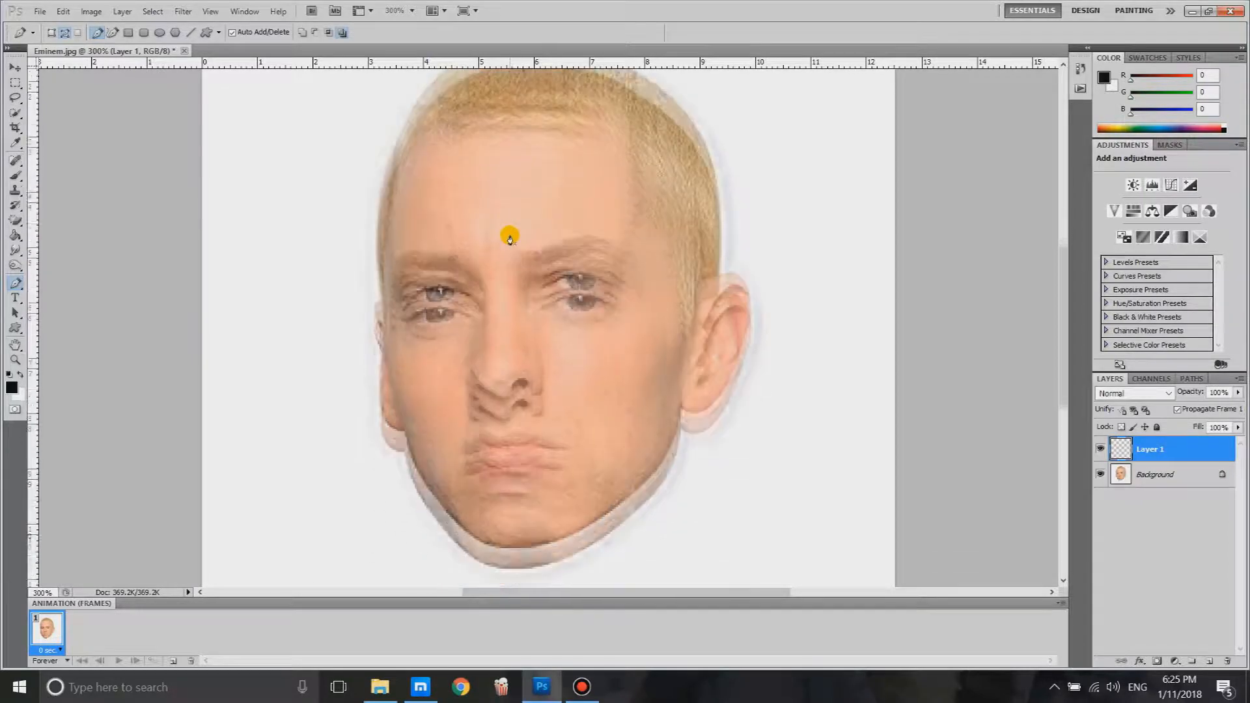
scroll(510, 238, "up", 3)
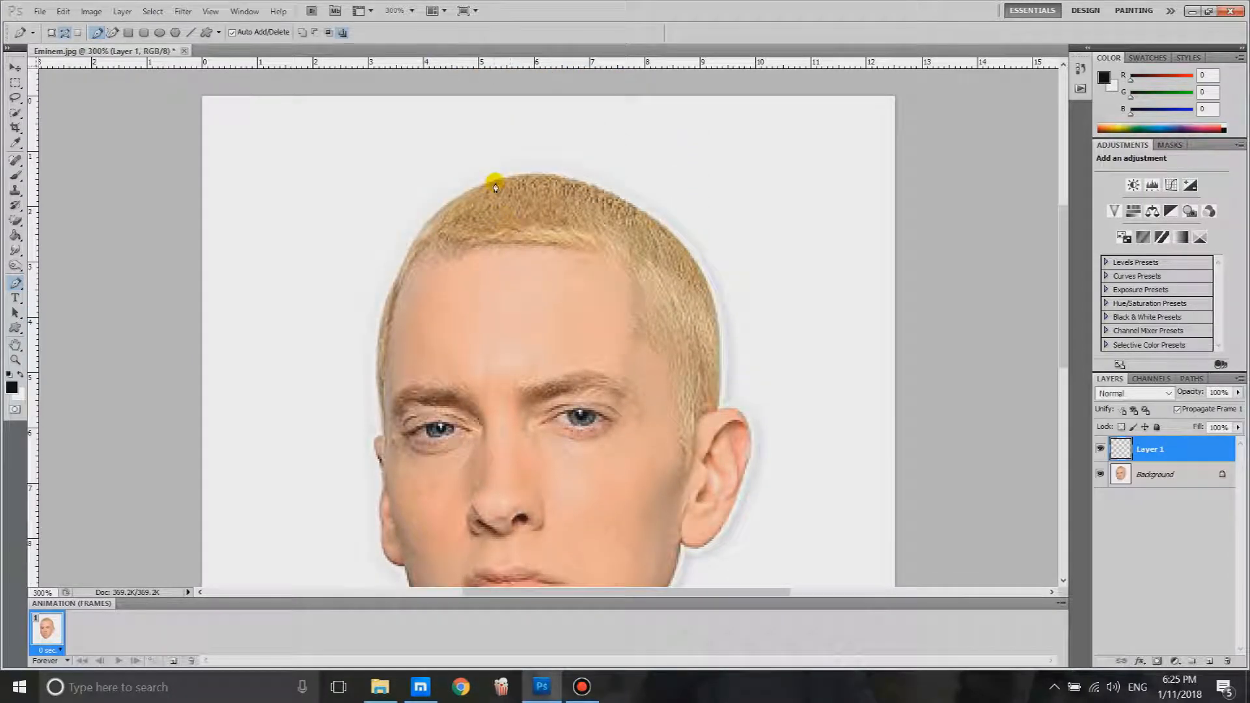
left_click(515, 177)
left_click_drag(428, 222, 395, 254)
left_click_drag(399, 251, 379, 204)
left_click_drag(405, 240, 363, 241)
left_click(438, 256)
key("ctrl+alt+z")
left_click_drag(397, 275, 395, 291)
left_click_drag(384, 307, 381, 309)
left_click_drag(379, 412, 388, 484)
- Continue the pen path around the ear on the left of the face, down to where the earlobe meets the jaw
scroll(389, 478, "down", 2)
scroll(392, 392, "up", 1)
scroll(392, 392, "down", 2)
scroll(393, 392, "left", 3)
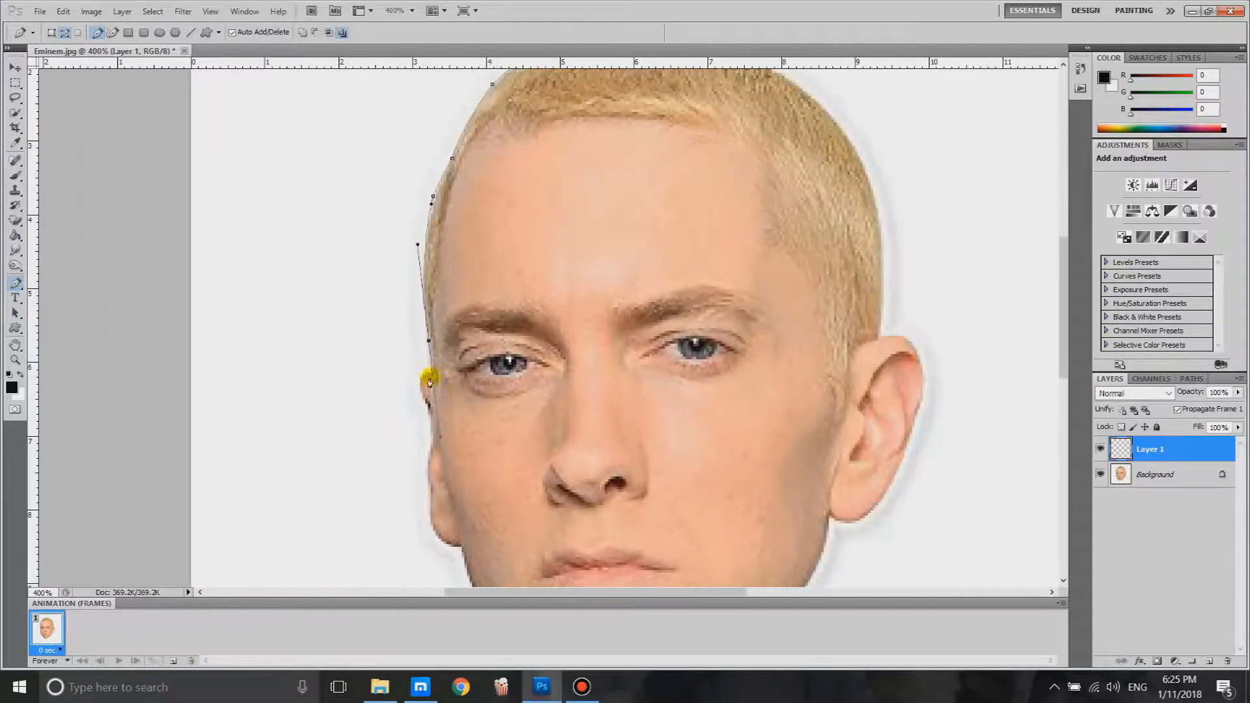
left_click(428, 406)
left_click(429, 423)
scroll(428, 420, "down", 1)
left_click(430, 455)
left_click(428, 469)
left_click(428, 485)
left_click(431, 503)
left_click(429, 525)
left_click_drag(462, 528, 491, 533)
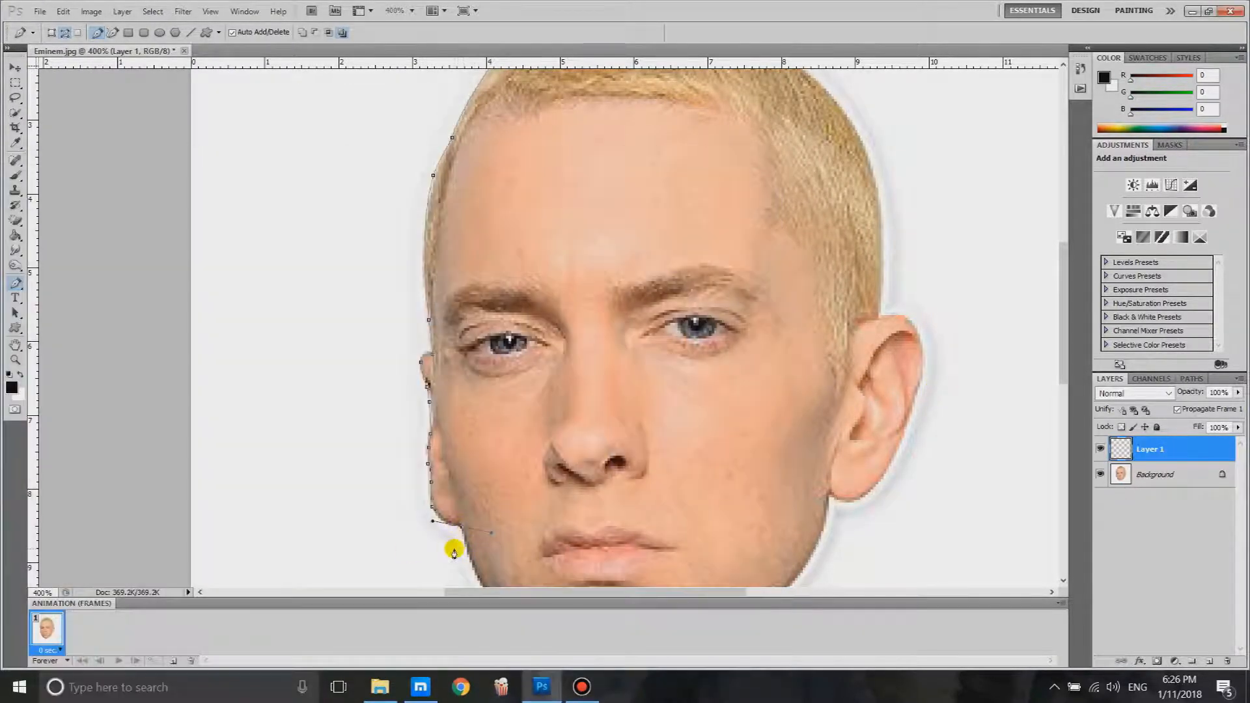
- Continue the pen path along the jaw and chin and up the right cheek towards the other ear
scroll(474, 502, "down", 5)
left_click_drag(531, 472, 595, 533)
left_click(666, 493)
left_click(711, 476)
left_click_drag(806, 404, 806, 373)
left_click_drag(826, 325, 833, 262)
- Trace the outer edge of the right ear with the pen path, up to where it meets the hair
scroll(834, 263, "up", 3)
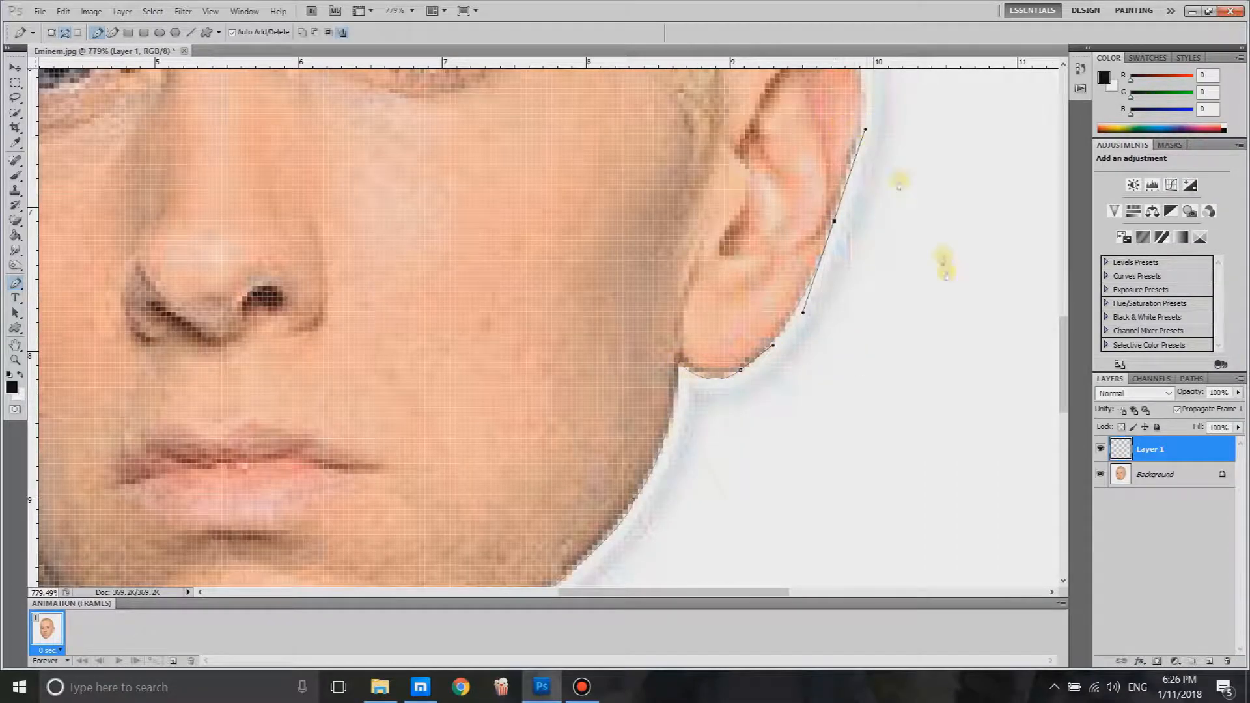
scroll(905, 248, "up", 3)
left_click(865, 216)
left_click_drag(825, 123, 777, 83)
scroll(775, 83, "up", 2)
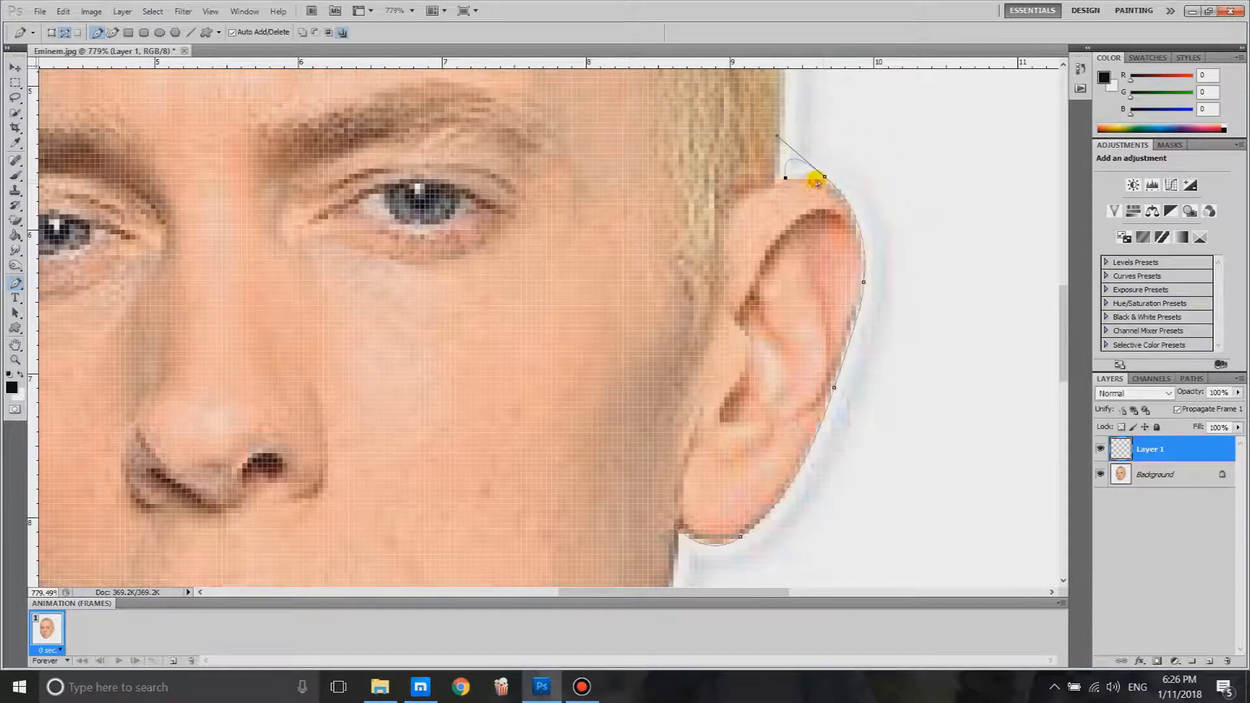
- Trace the right side and top of the hair and close the pen path at its starting point
scroll(782, 195, "up", 5)
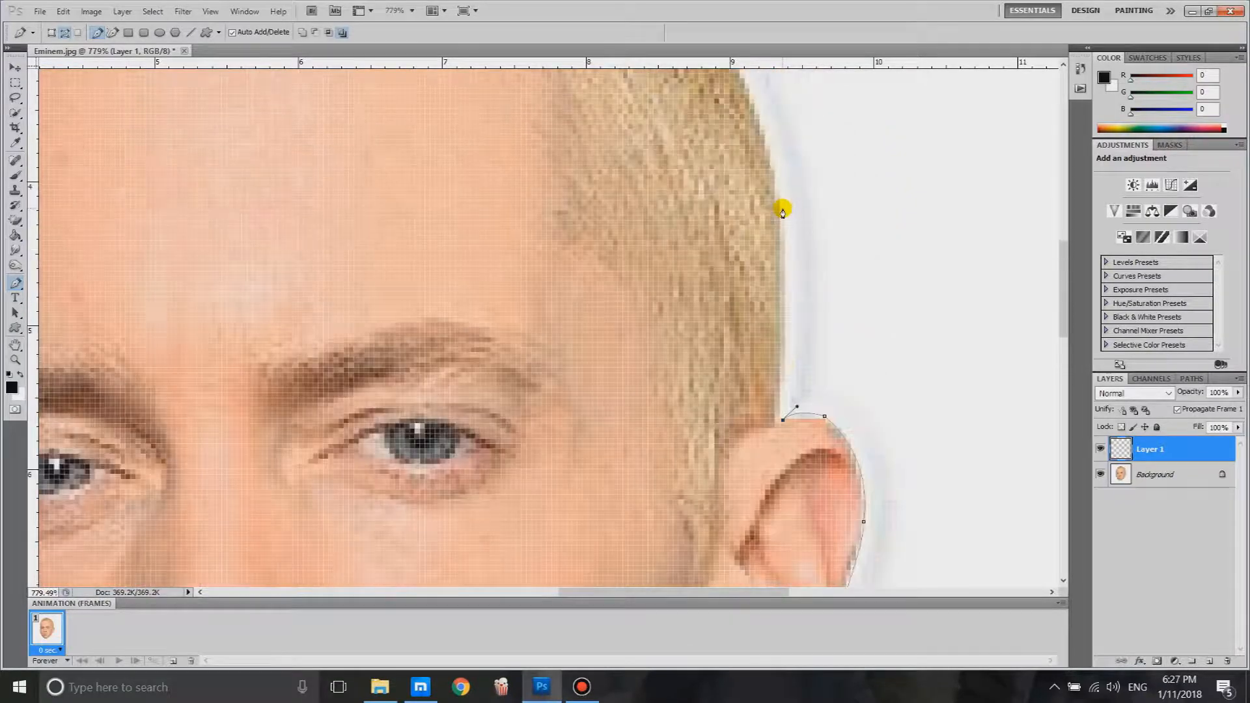
scroll(781, 203, "down", 1)
scroll(693, 116, "up", 2)
left_click_drag(742, 159, 596, 93)
scroll(776, 343, "down", 2)
scroll(619, 232, "up", 3)
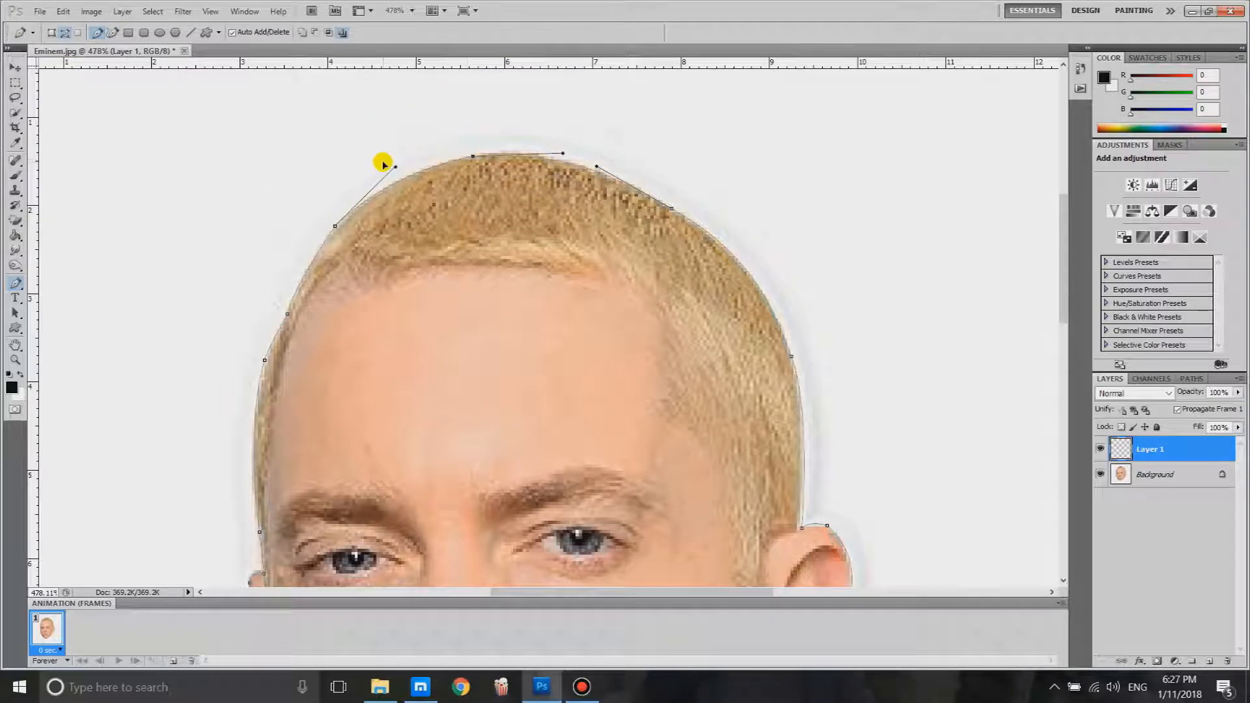
scroll(642, 296, "down", 3)
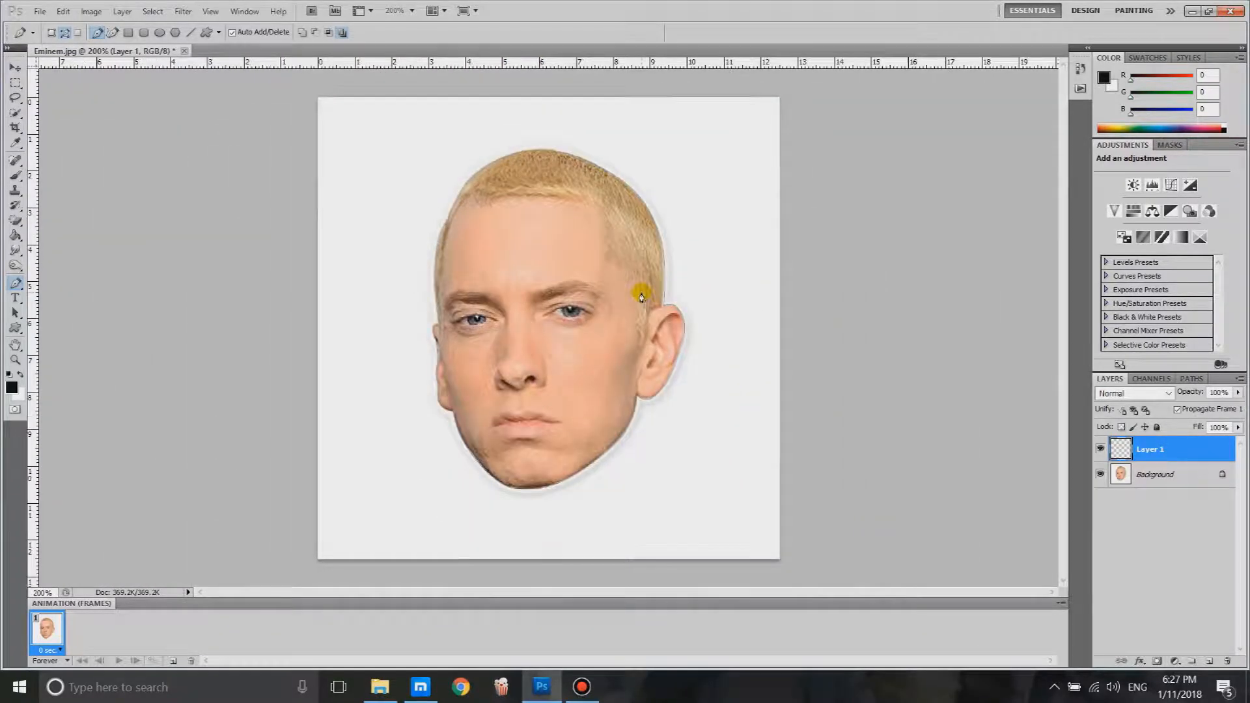
- Stroke the head path with the Brush tool, Simulate Pressure off, and delete the path
right_click(542, 259)
left_click(594, 352)
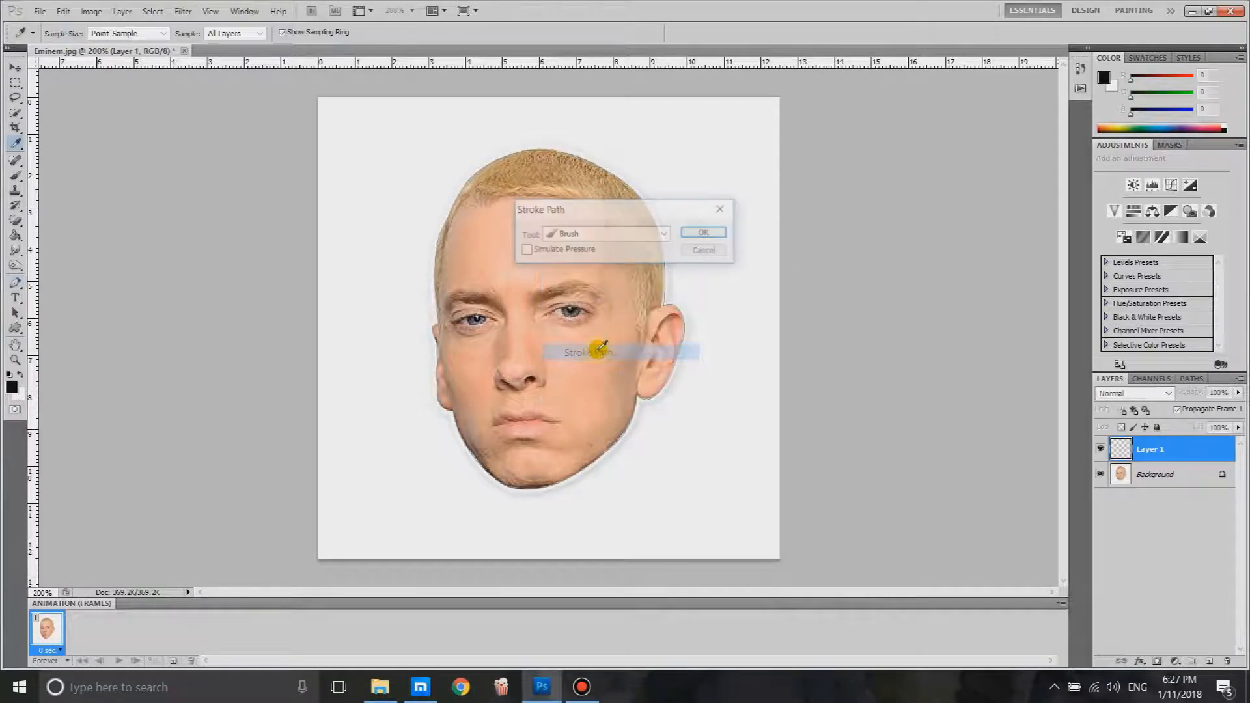
left_click(644, 236)
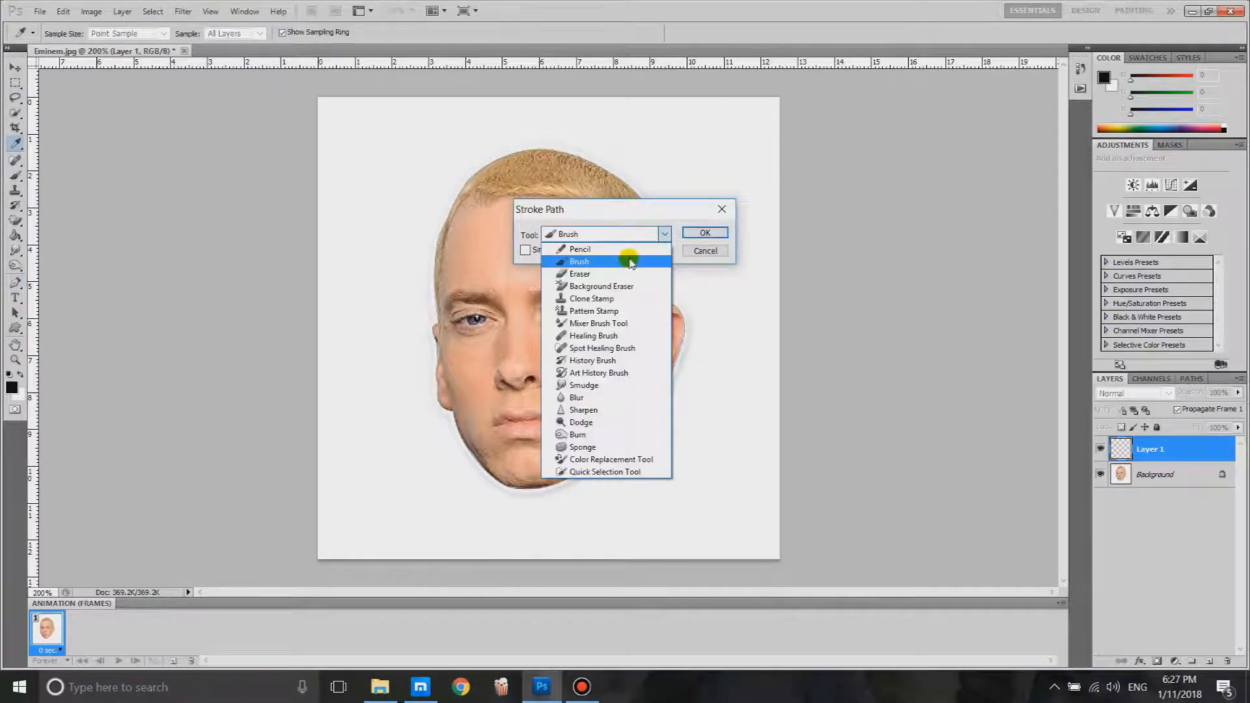
left_click(631, 262)
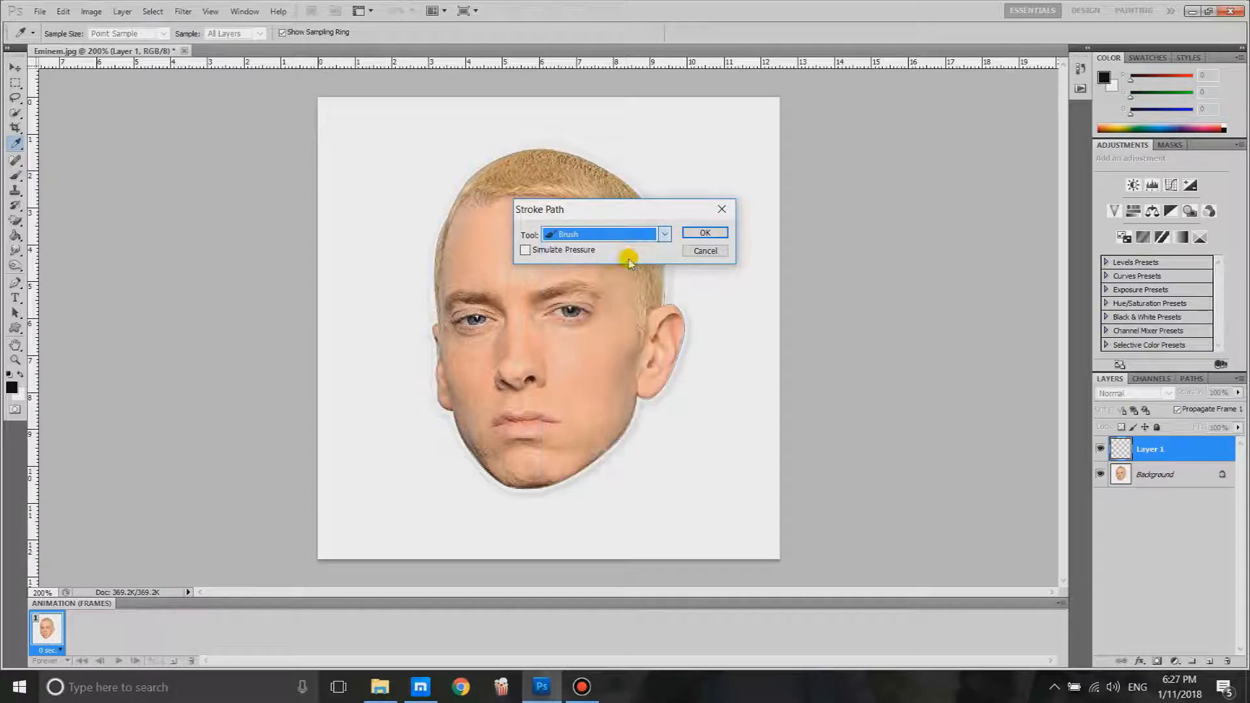
left_click(703, 233)
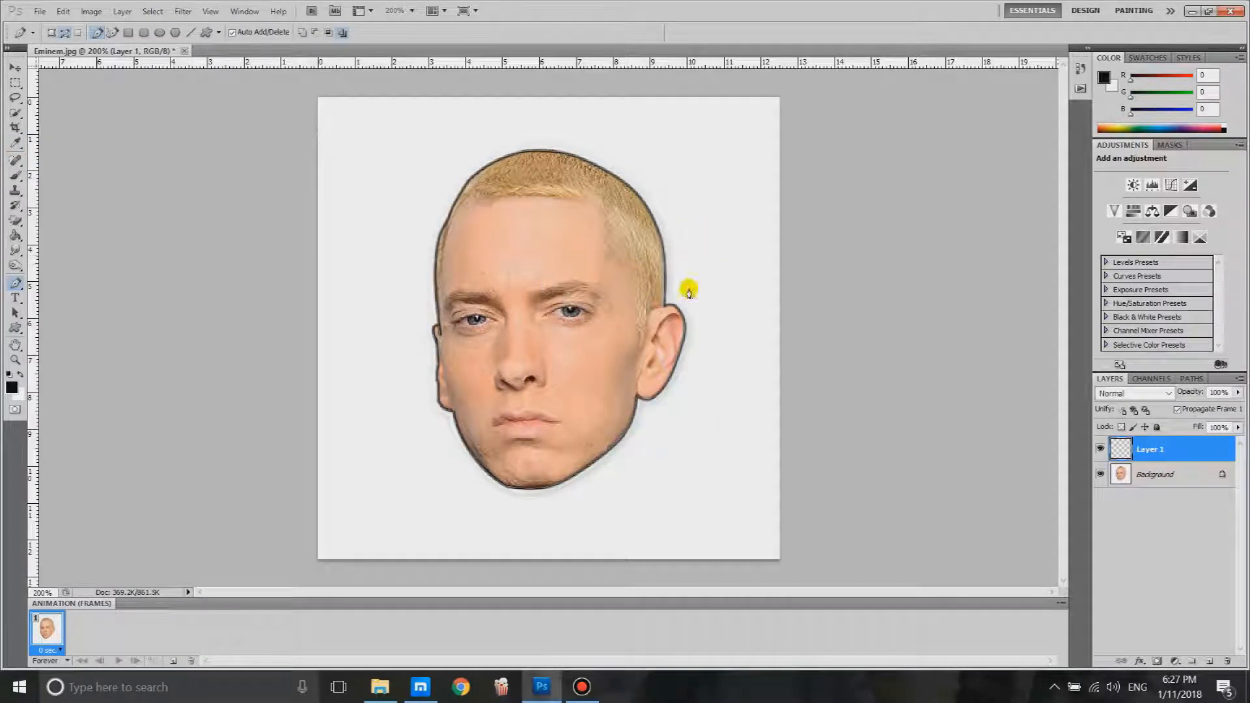
right_click(597, 292)
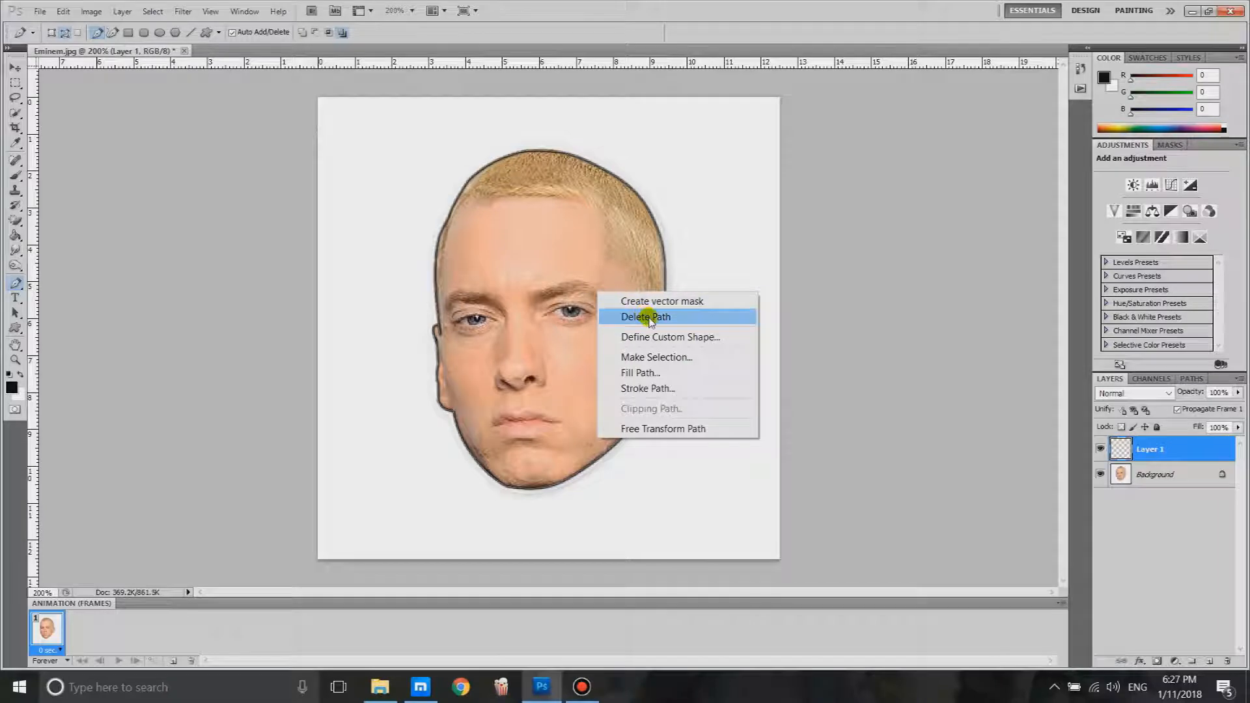
left_click(649, 318)
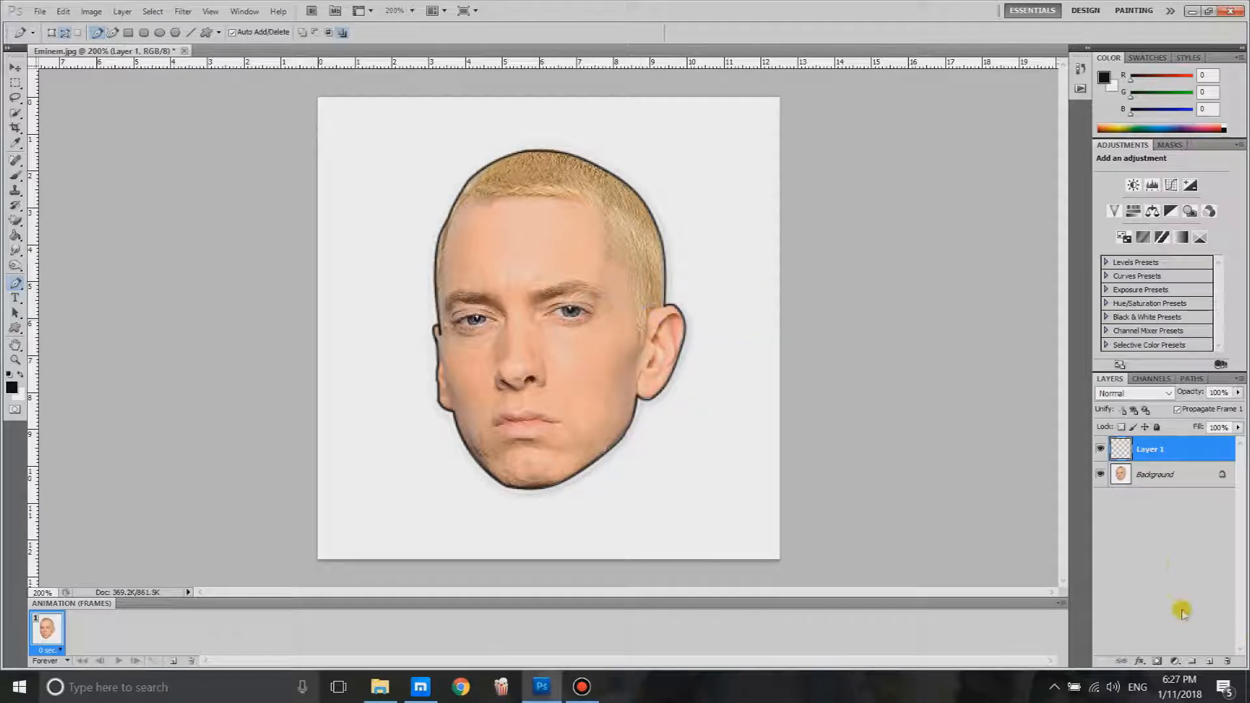
- Hide and show the Background layer to inspect the outline on Layer 1
left_click(1100, 475)
left_click(1100, 473)
left_click(1103, 472)
left_click(1104, 472)
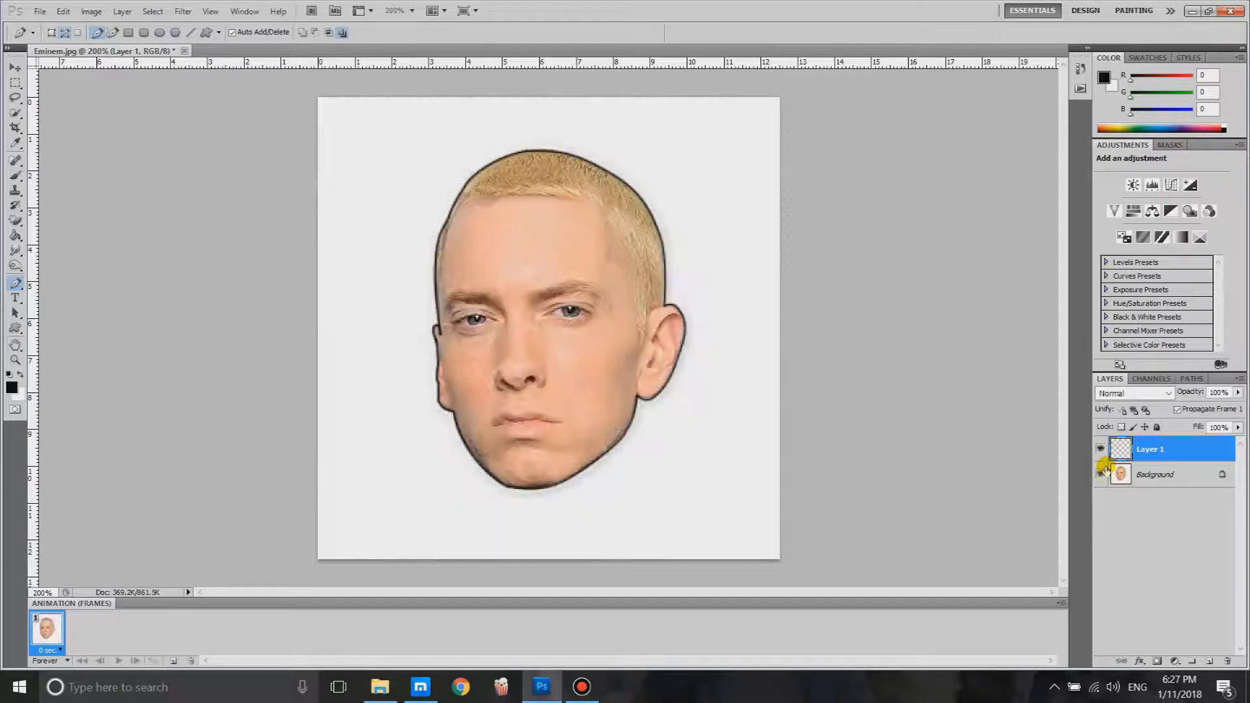
- Trace the hairline with the pen path from the left side across the forehead to the right temple
left_click(1102, 473)
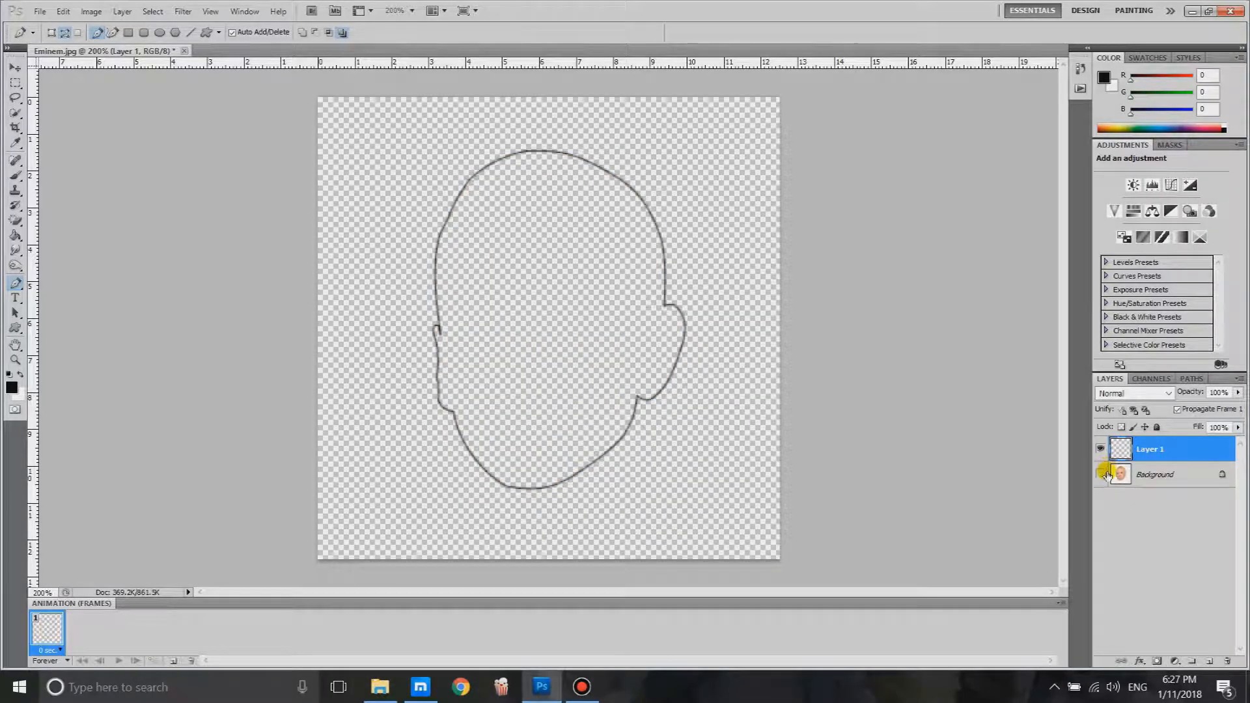
left_click(1102, 475)
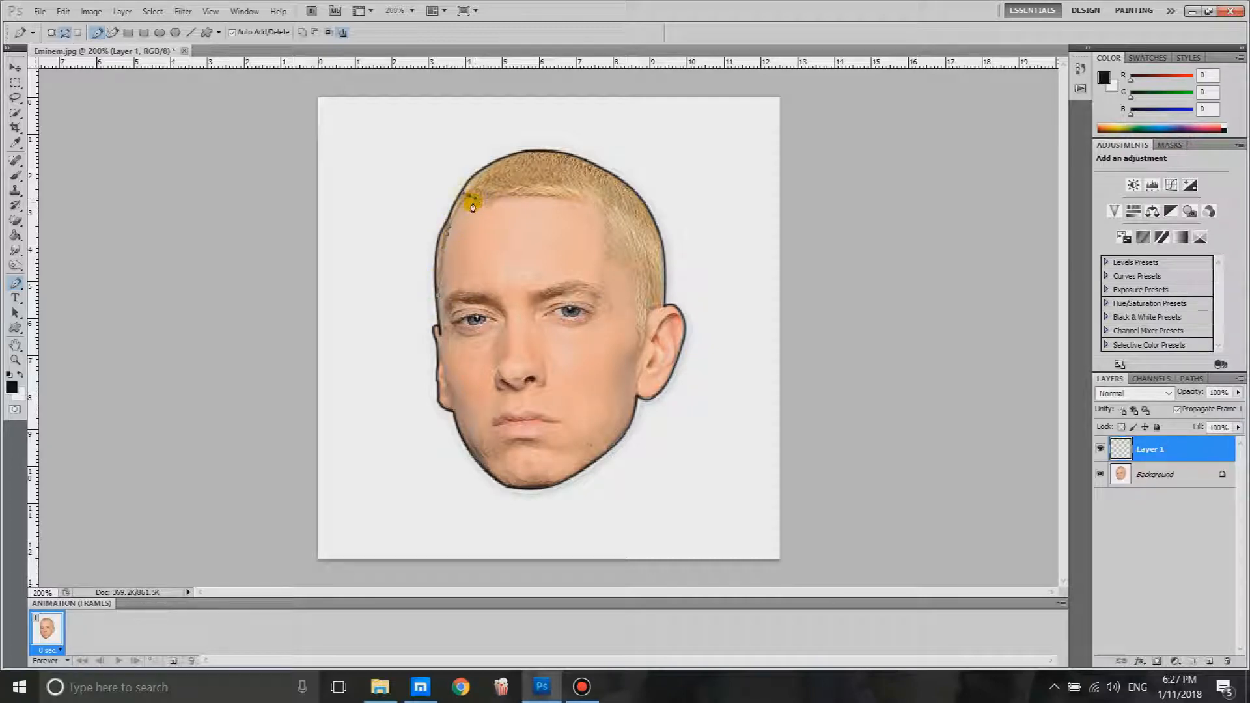
scroll(470, 198, "up", 3)
left_click_drag(499, 203, 542, 205)
left_click_drag(546, 171, 557, 167)
left_click_drag(716, 172, 734, 185)
left_click_drag(813, 193, 824, 196)
left_click_drag(873, 335, 853, 457)
left_click(873, 335, "alt")
- Continue the hairline path from the right temple down the sideburn to the front of the right ear
left_click_drag(886, 367, 891, 372)
left_click_drag(921, 395, 930, 405)
left_click_drag(957, 474, 955, 480)
scroll(964, 497, "down", 2)
scroll(964, 499, "down", 1)
key("ctrl+z")
left_click_drag(957, 418, 994, 507)
left_click(957, 418, "alt")
scroll(993, 502, "down", 2)
scroll(991, 505, "down", 3)
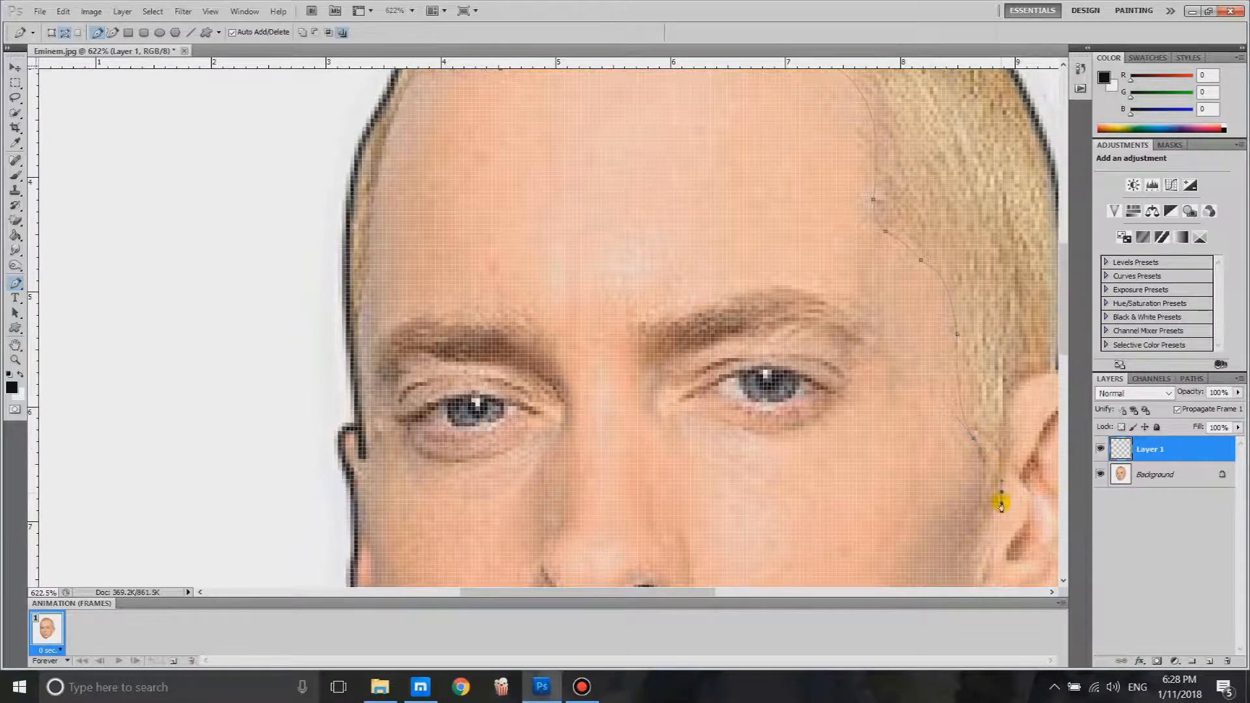
- Stroke the hairline path with the Brush tool, Simulate Pressure off, and delete the path
scroll(773, 433, "down", 6)
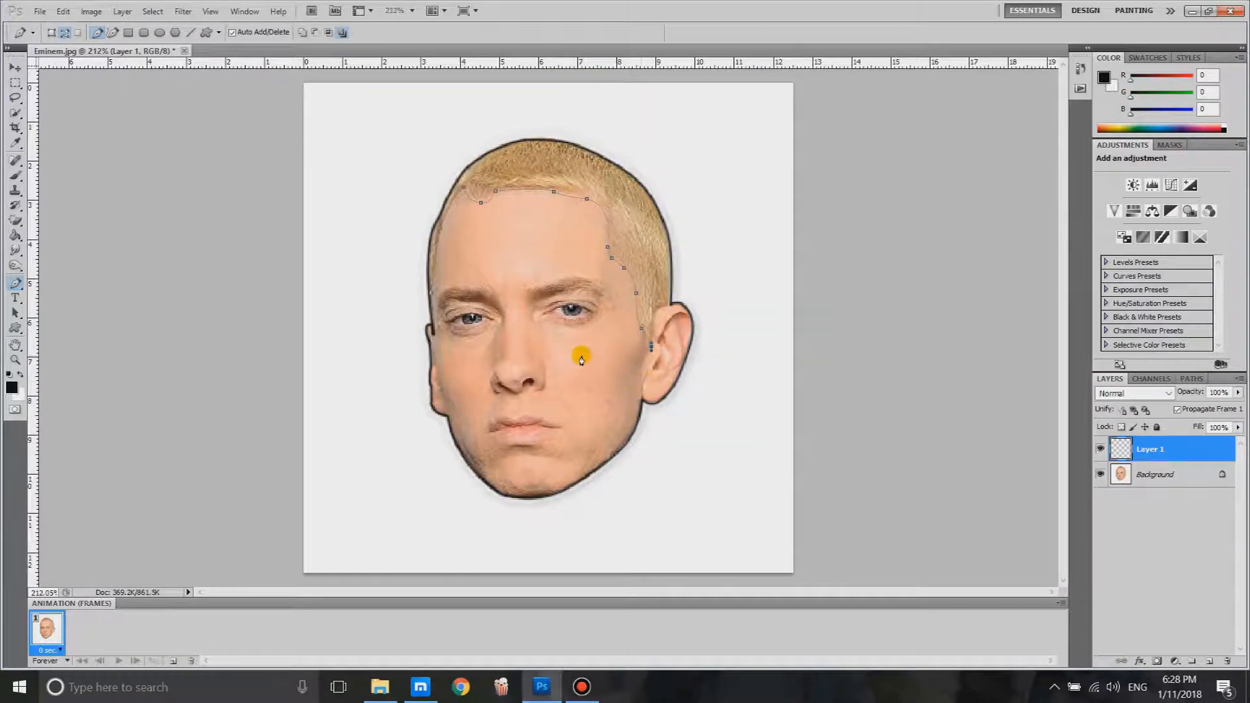
right_click(553, 306)
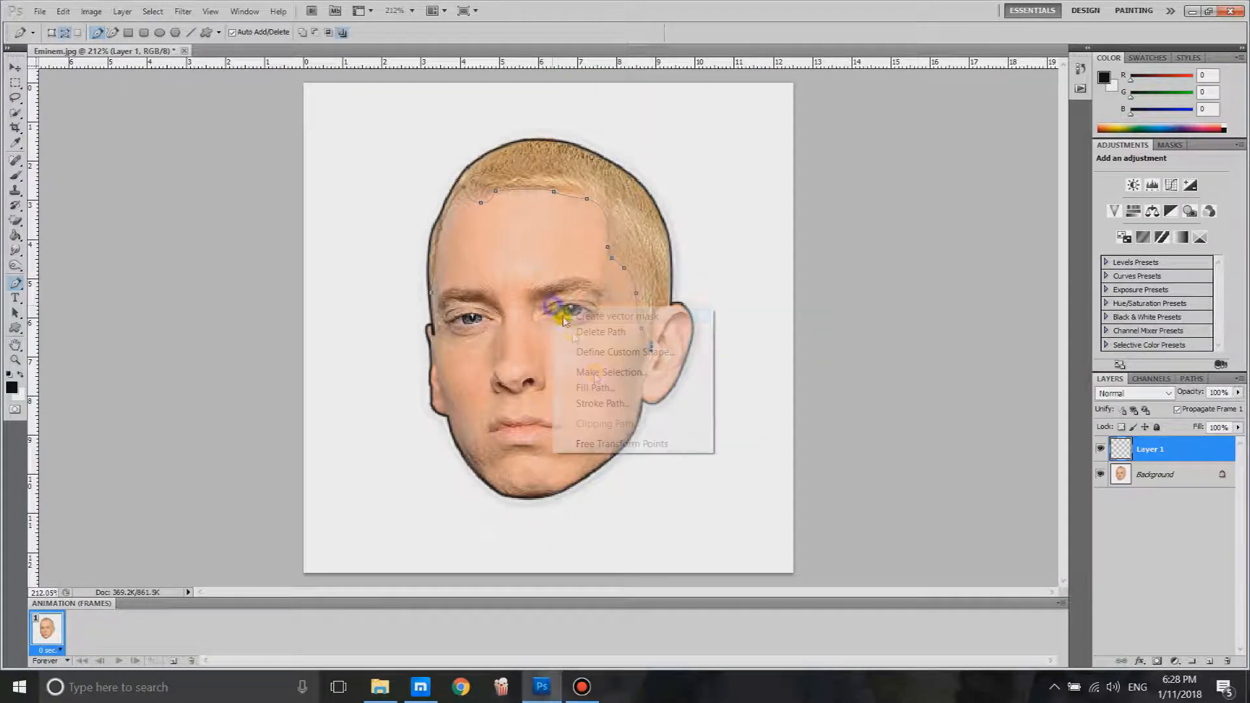
left_click(608, 403)
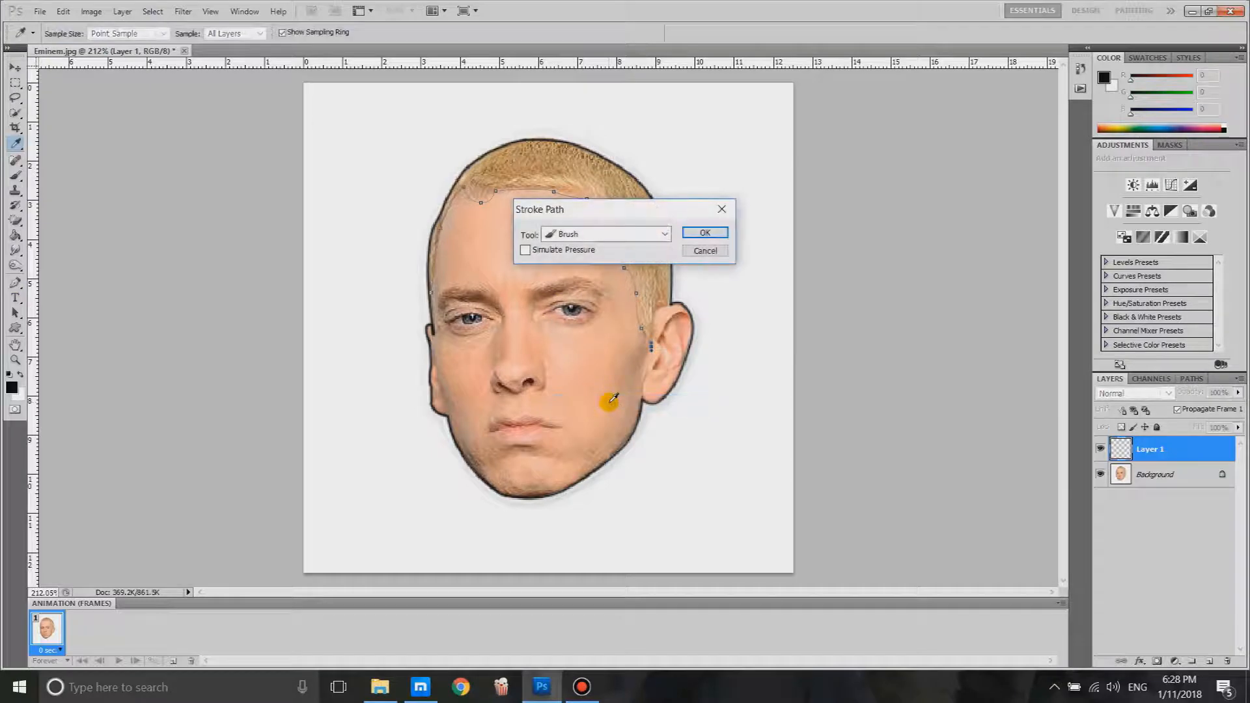
key("Return")
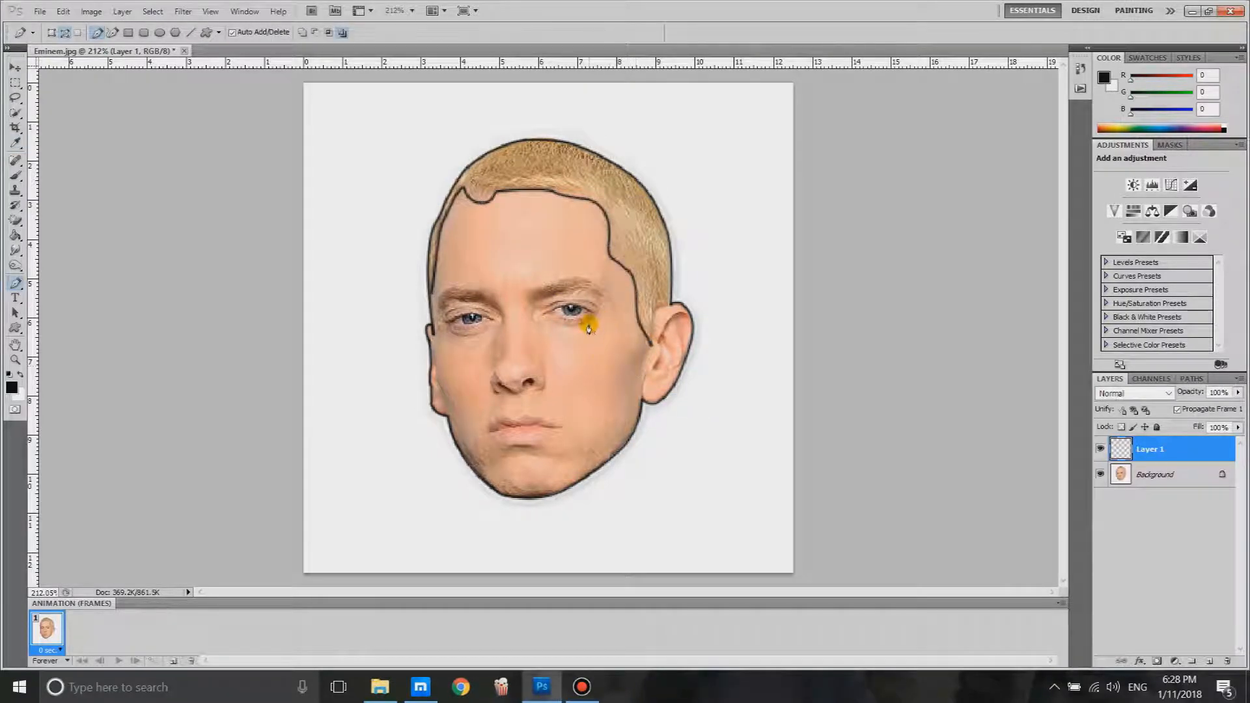
- Trace the front upper edge of the right ear, stroke it with the Brush tool, Simulate Pressure off, and delete the path
left_click(647, 304)
right_click(665, 344)
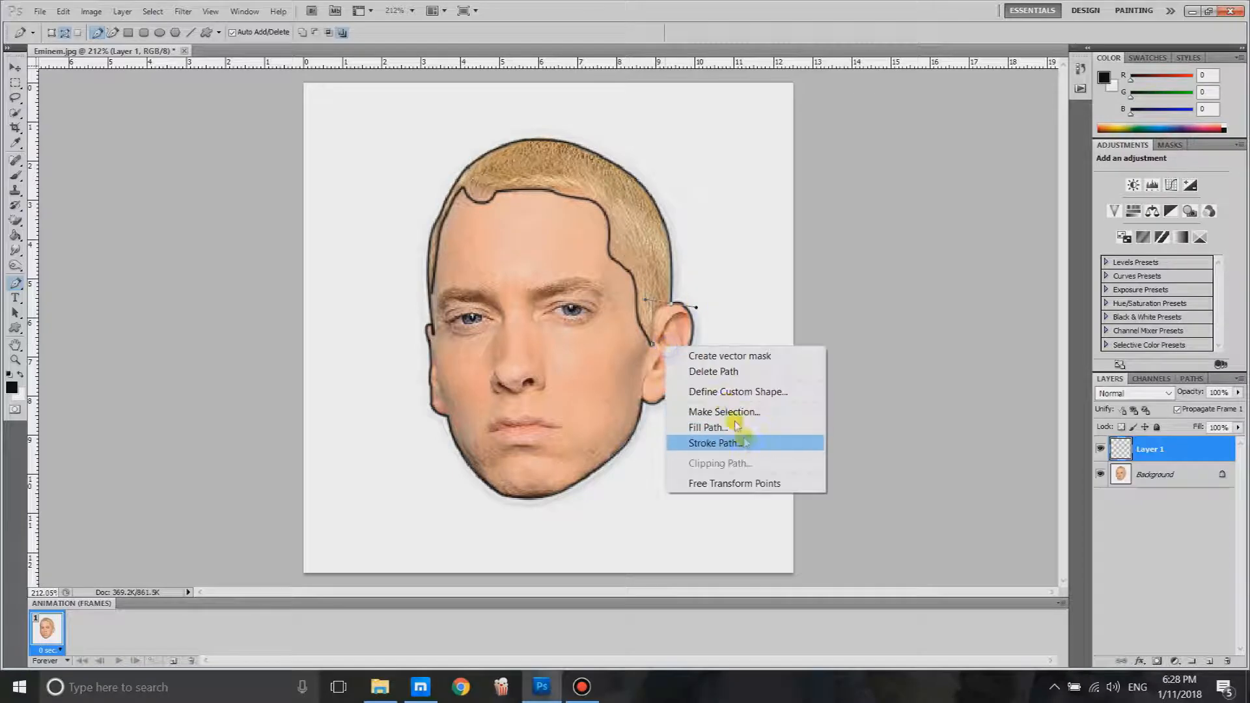
left_click(726, 442)
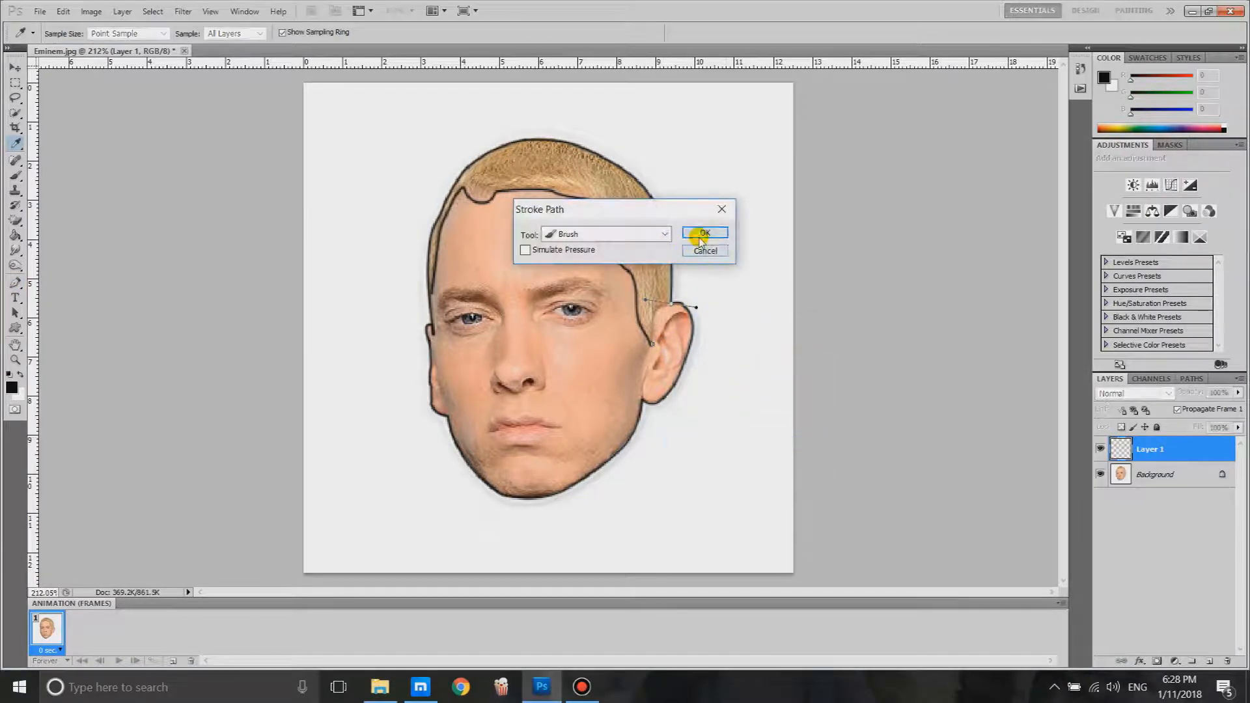
left_click(706, 233)
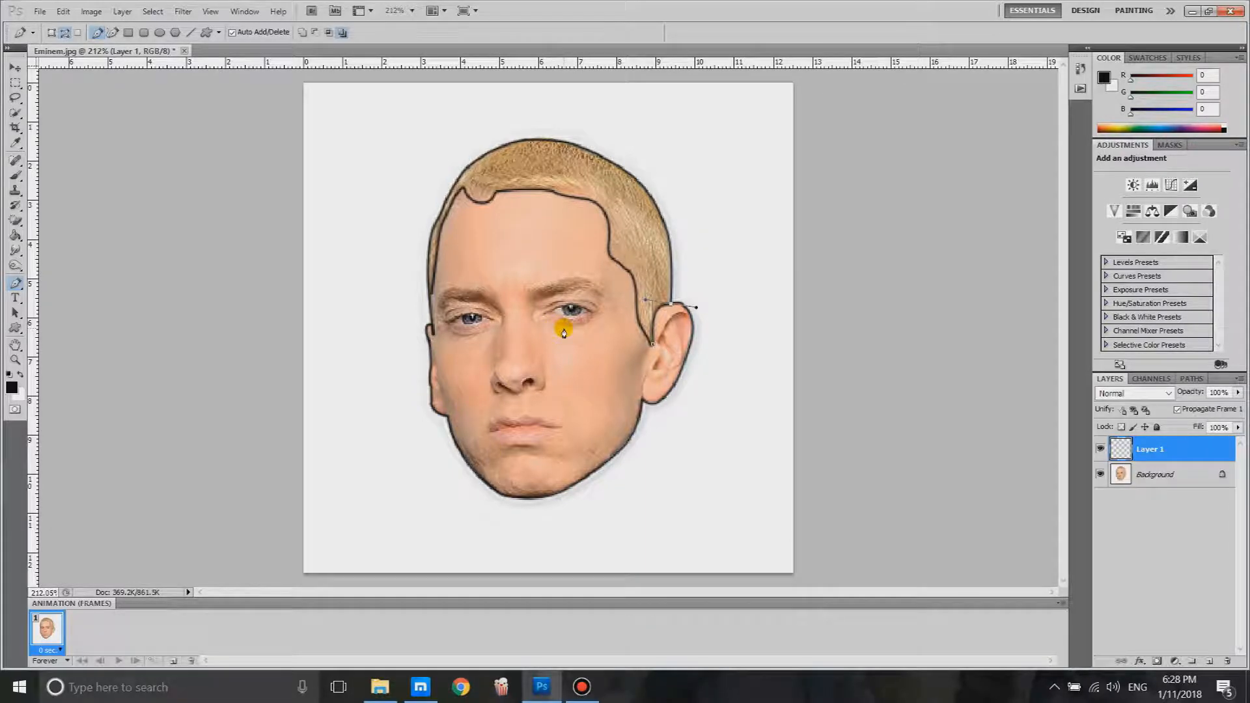
scroll(564, 330, "up", 4)
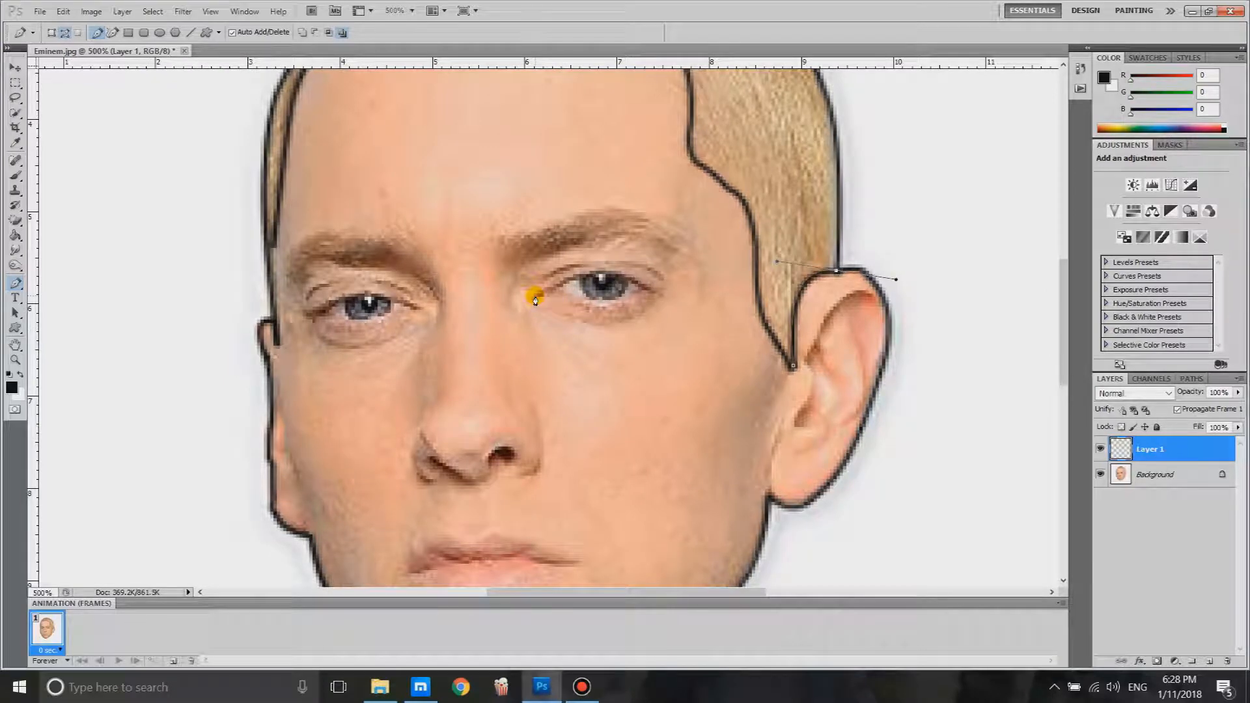
left_click(760, 308)
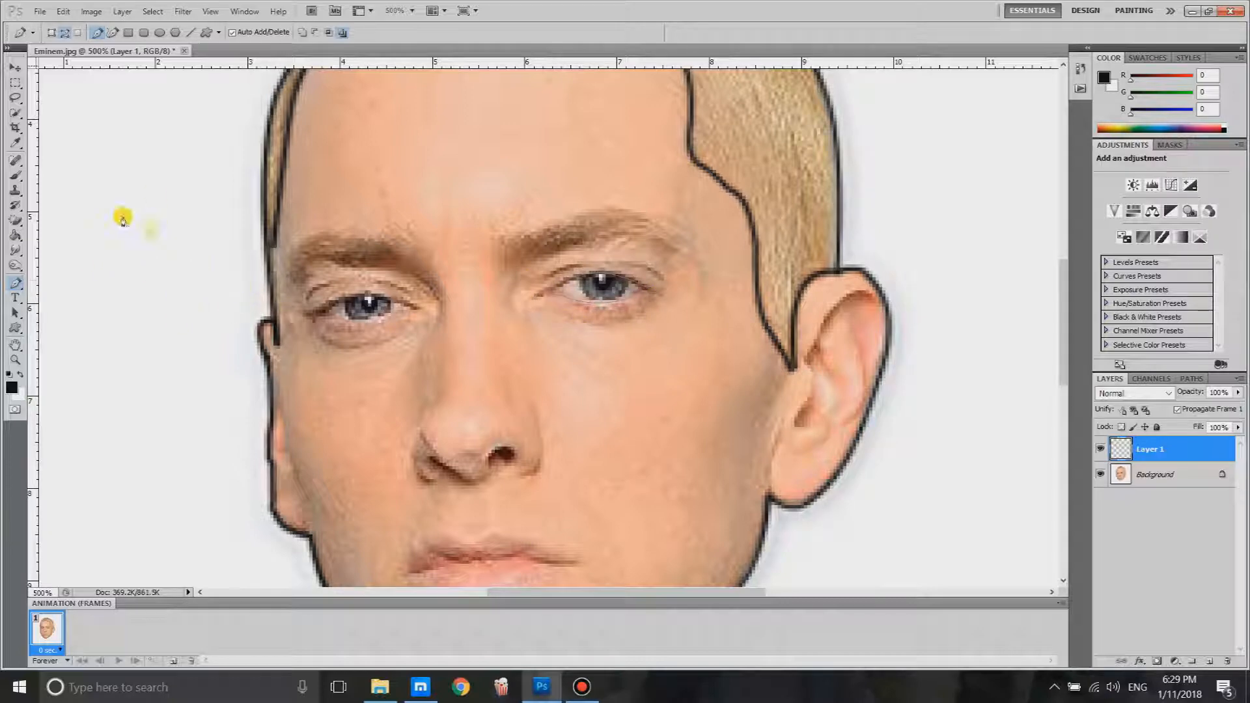
- Set the Brush tool's size to 1 px for thinner facial lines
left_click(11, 174)
right_click(561, 325)
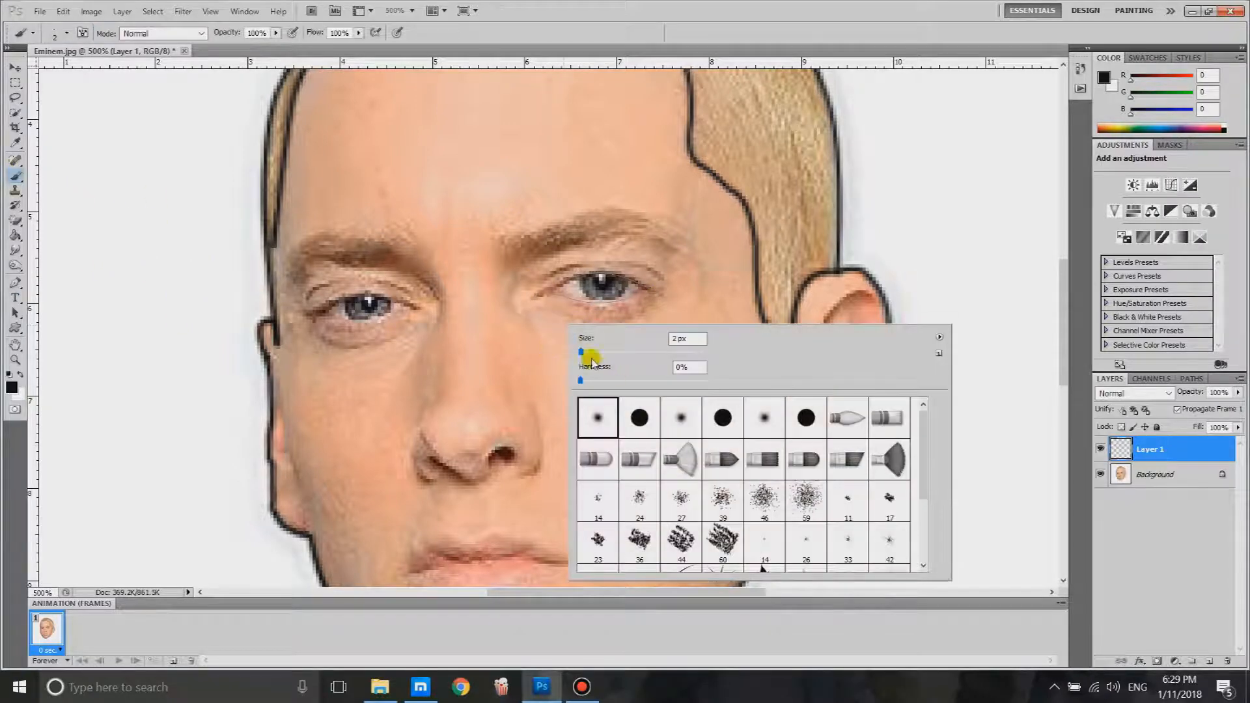
left_click_drag(581, 354, 547, 355)
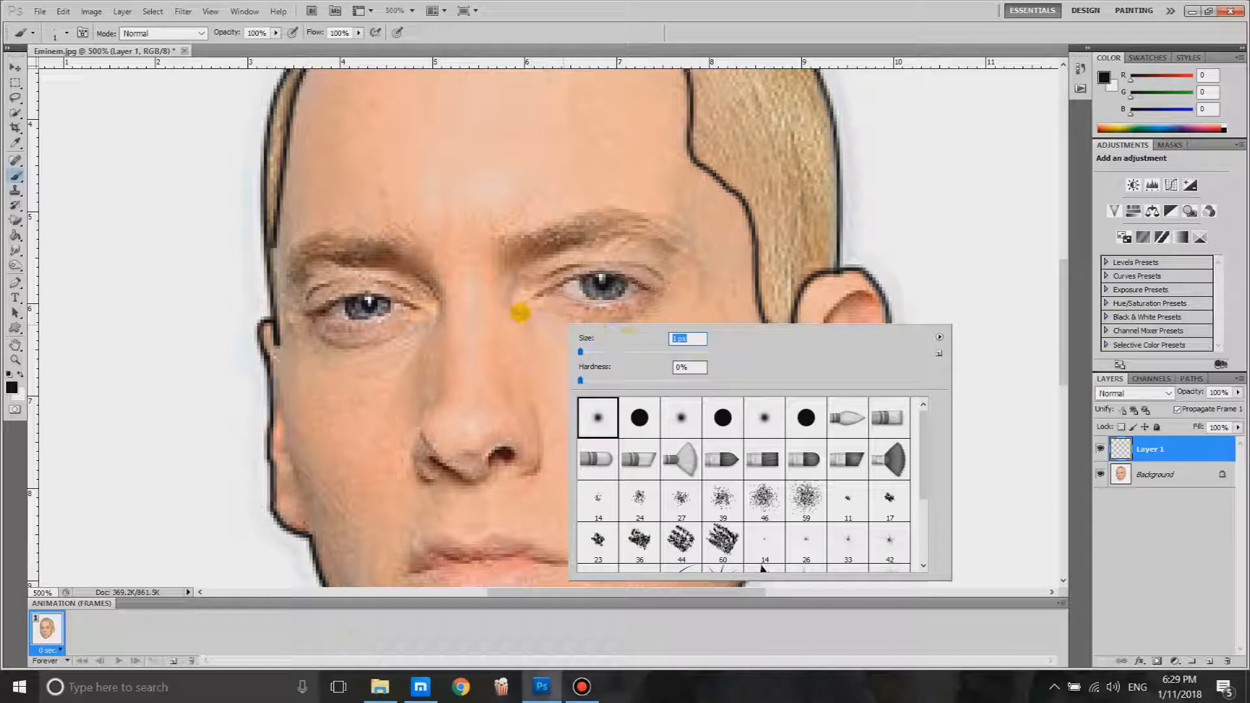
- Trace the right eye's outline with the Pen tool, stroke it with the Brush, Simulate Pressure off, and check it with the Background layer hidden
left_click(16, 283)
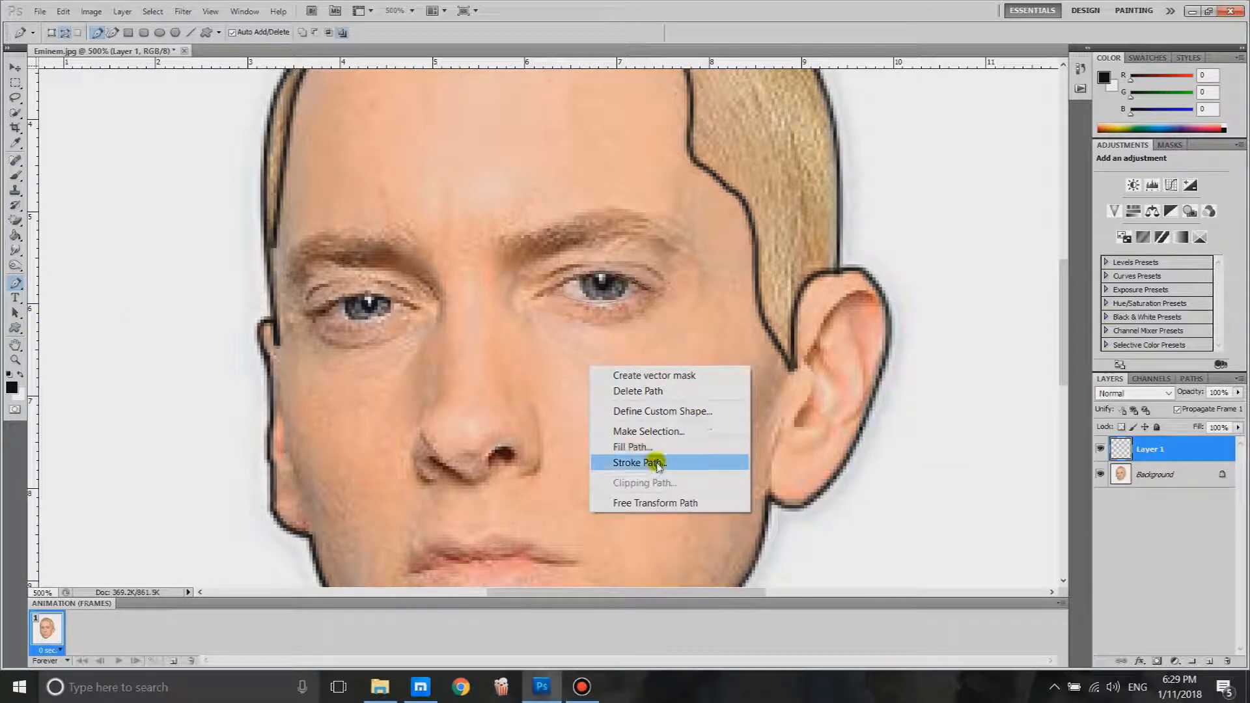
left_click(659, 463)
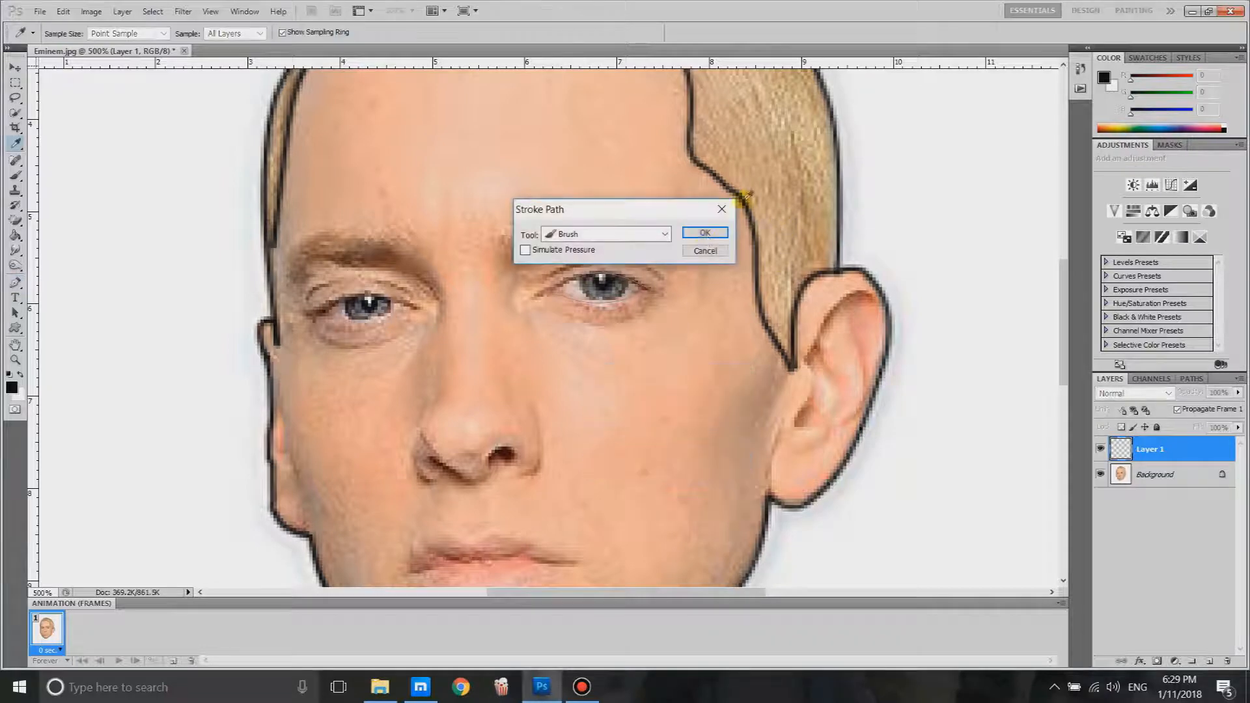
left_click(696, 232)
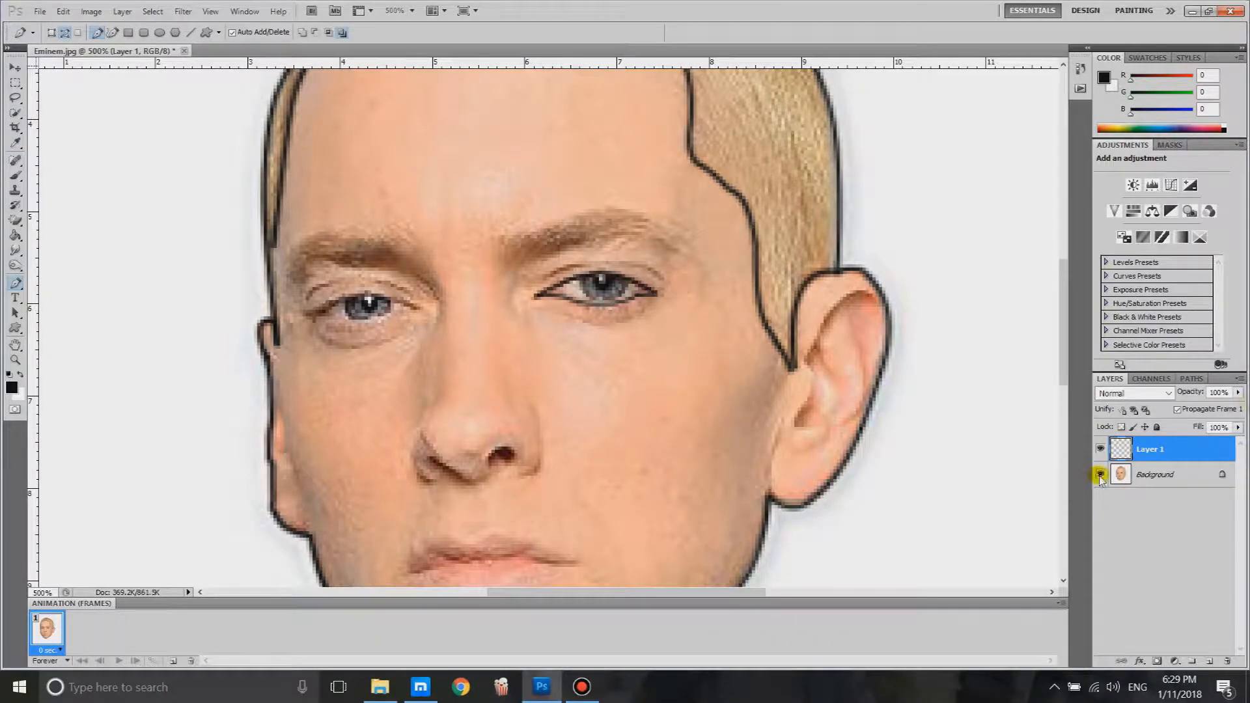
left_click(1101, 475)
left_click(1100, 474)
- Trace and stroke the crease below the right eye and check the line art with the Background layer hidden
left_click(555, 312)
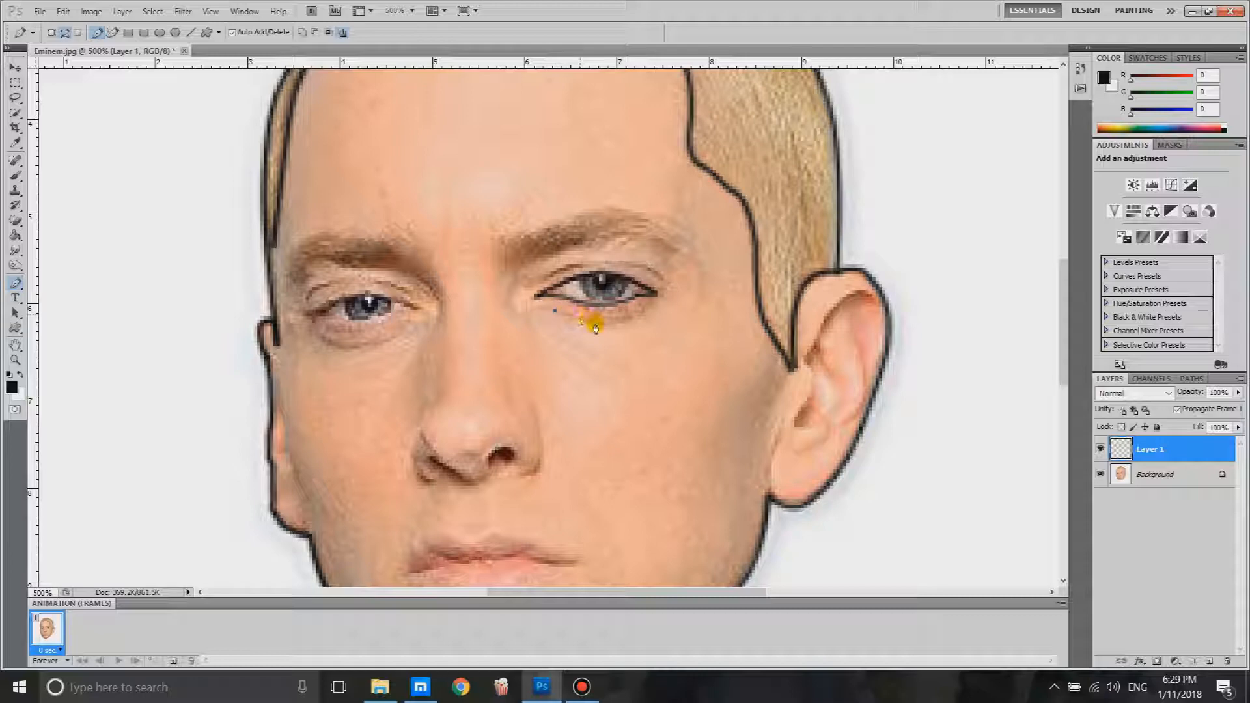
left_click(635, 318)
left_click(593, 325)
right_click(558, 359)
left_click(624, 456)
key("Return")
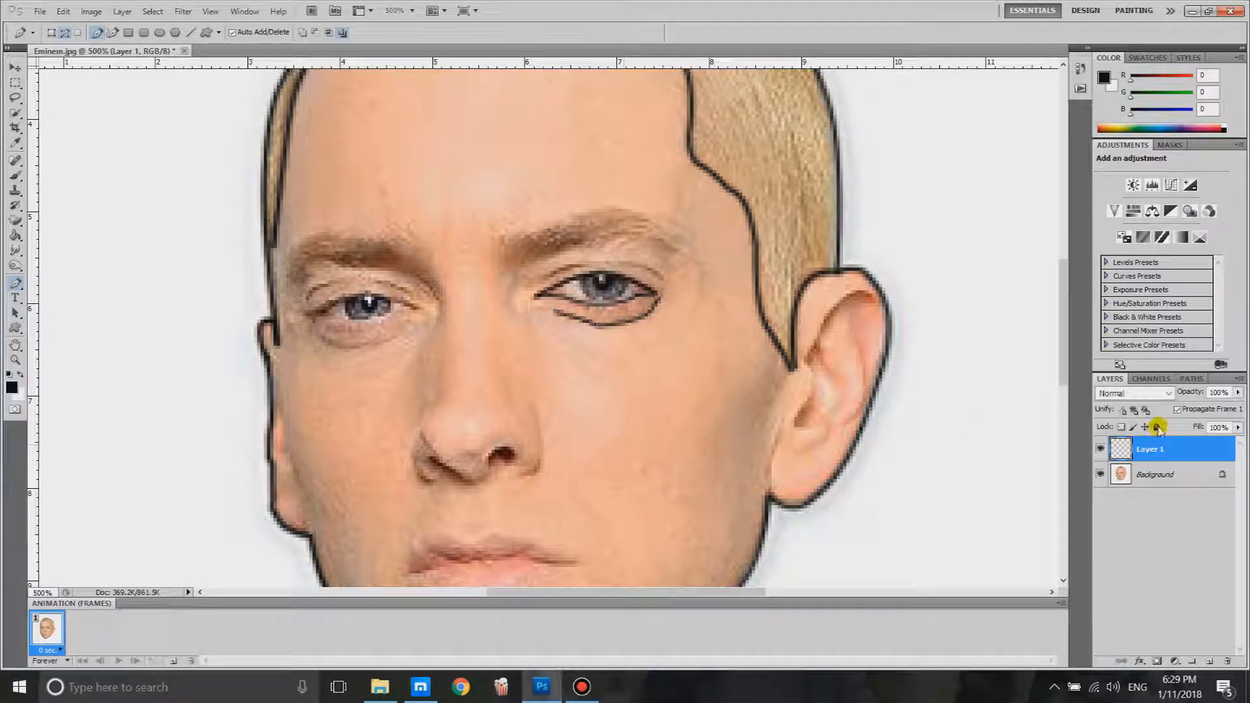
left_click(1100, 477)
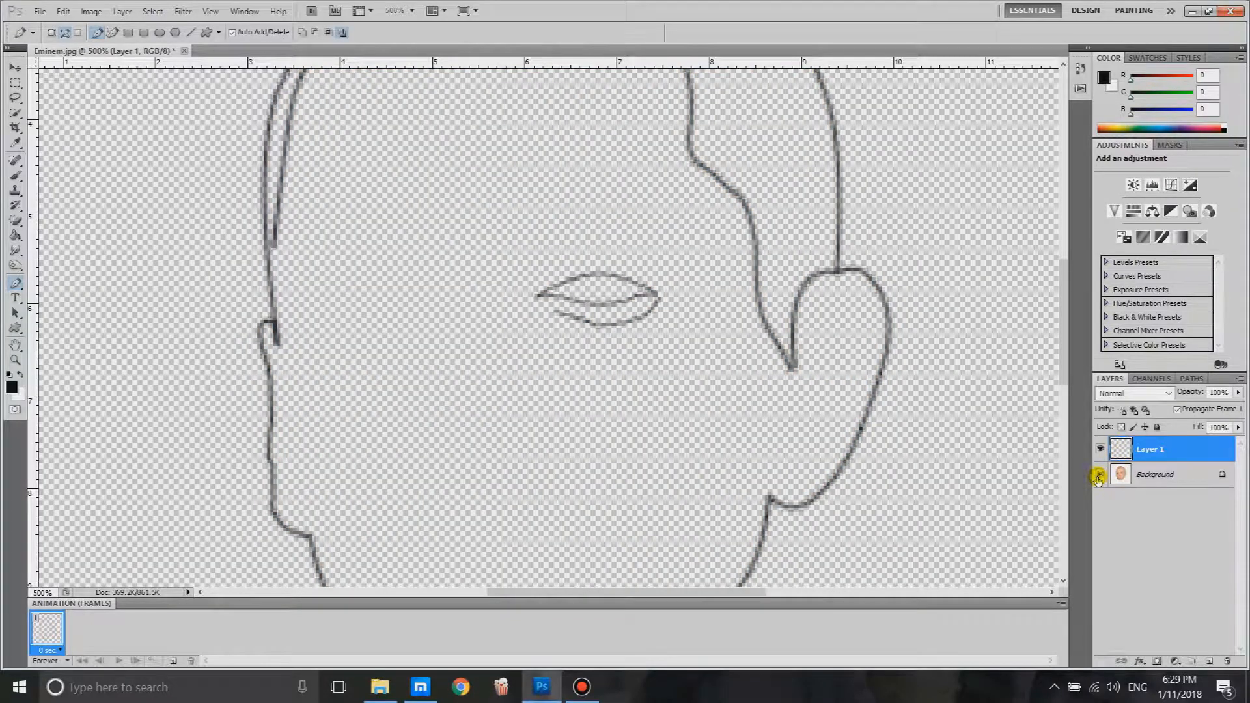
left_click(1100, 476)
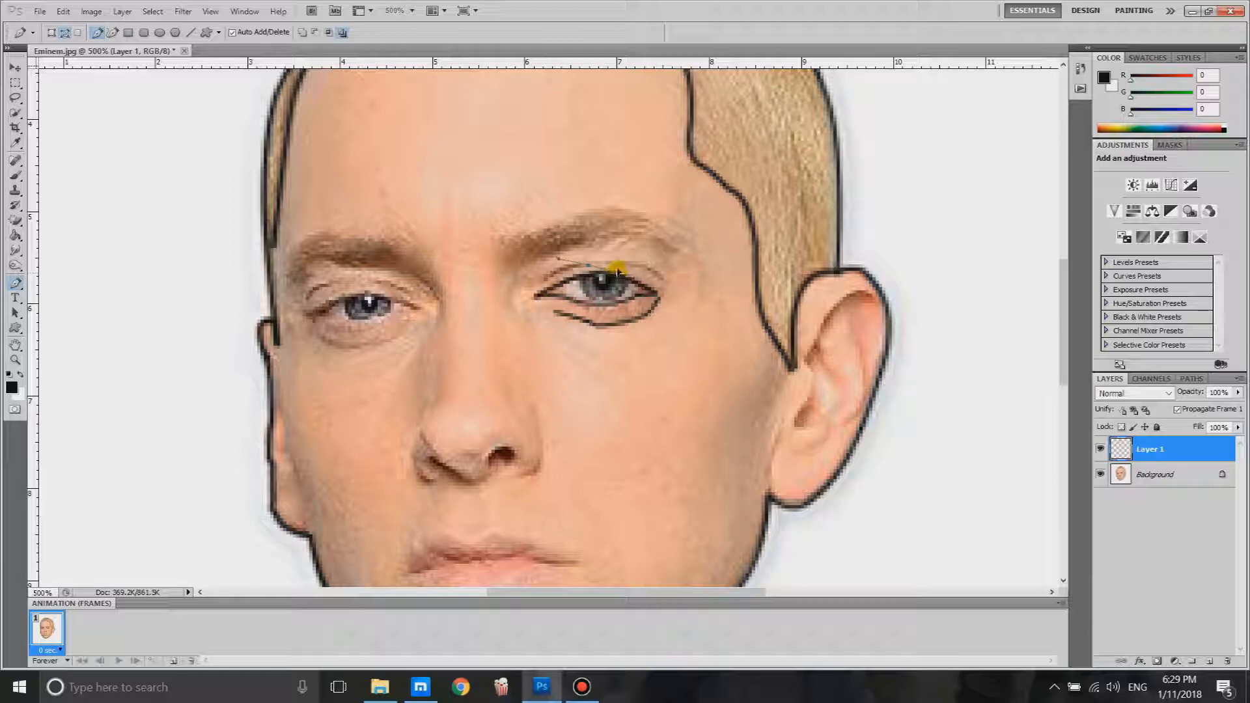
- Trace and stroke the upper eyelid crease above the right eye
left_click(663, 281)
left_click_drag(659, 282, 672, 298)
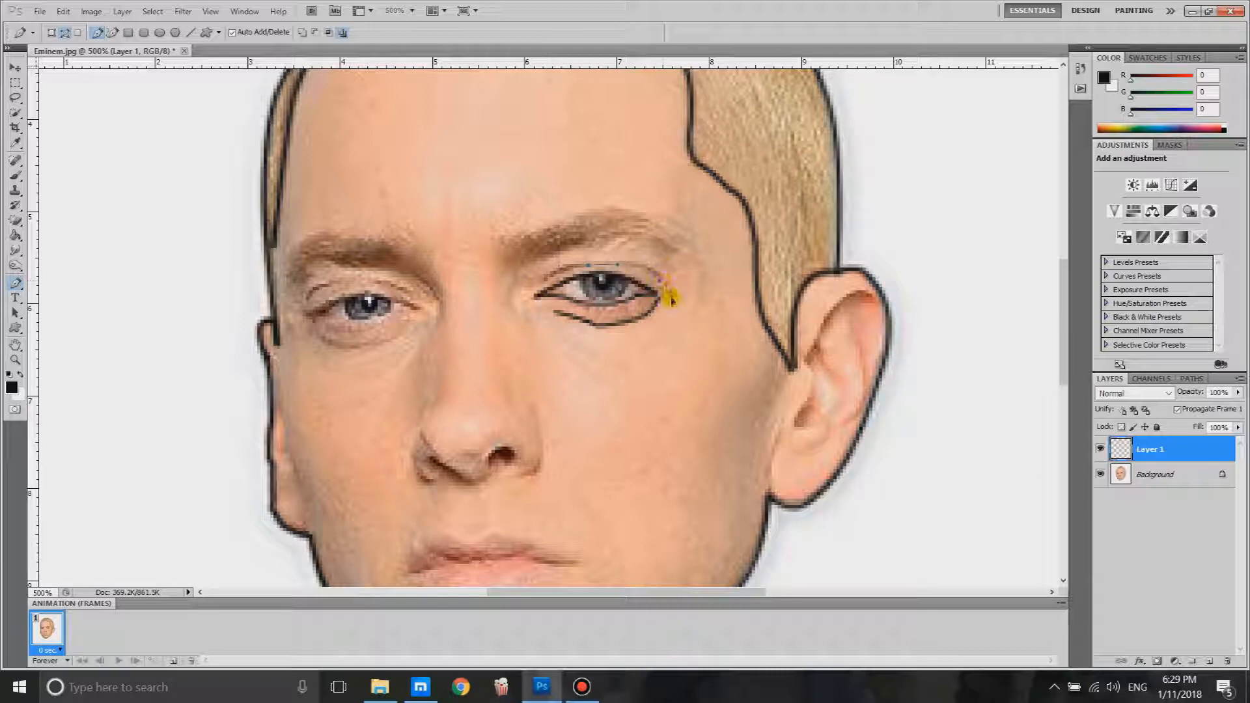
key("Return")
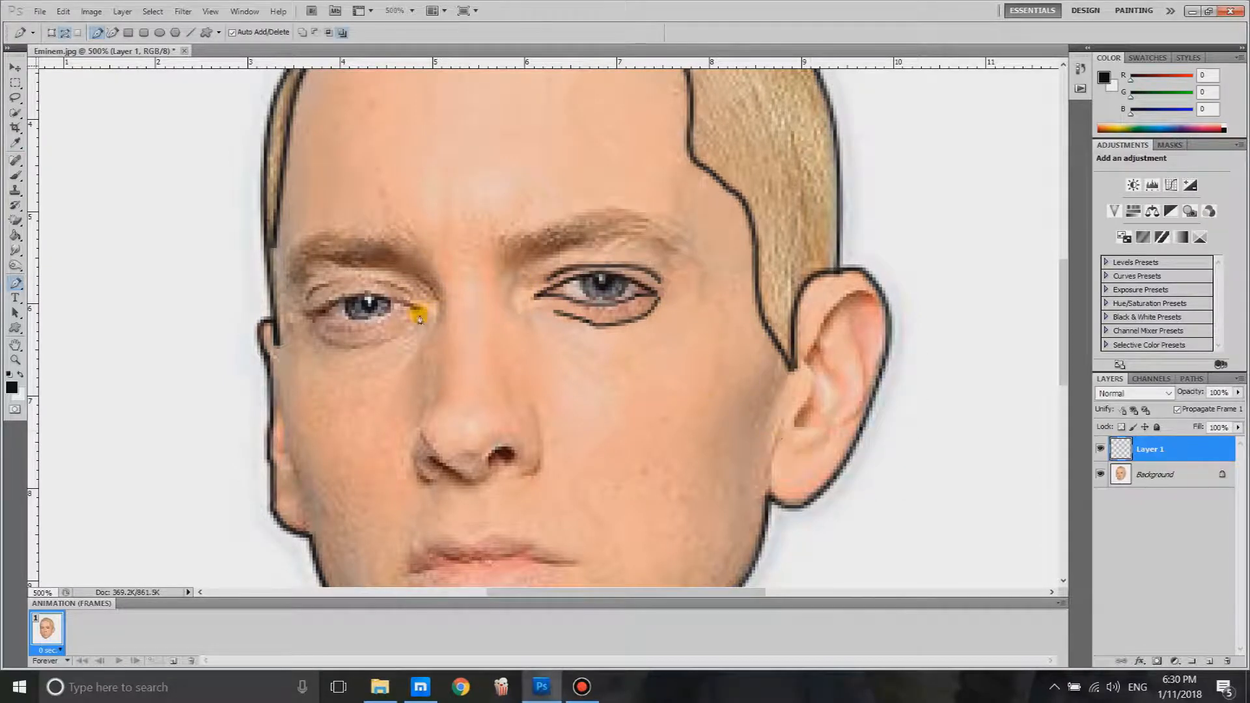
- Trace the outline of the left eye with the Pen tool and stroke the path
scroll(416, 326, "up", 1)
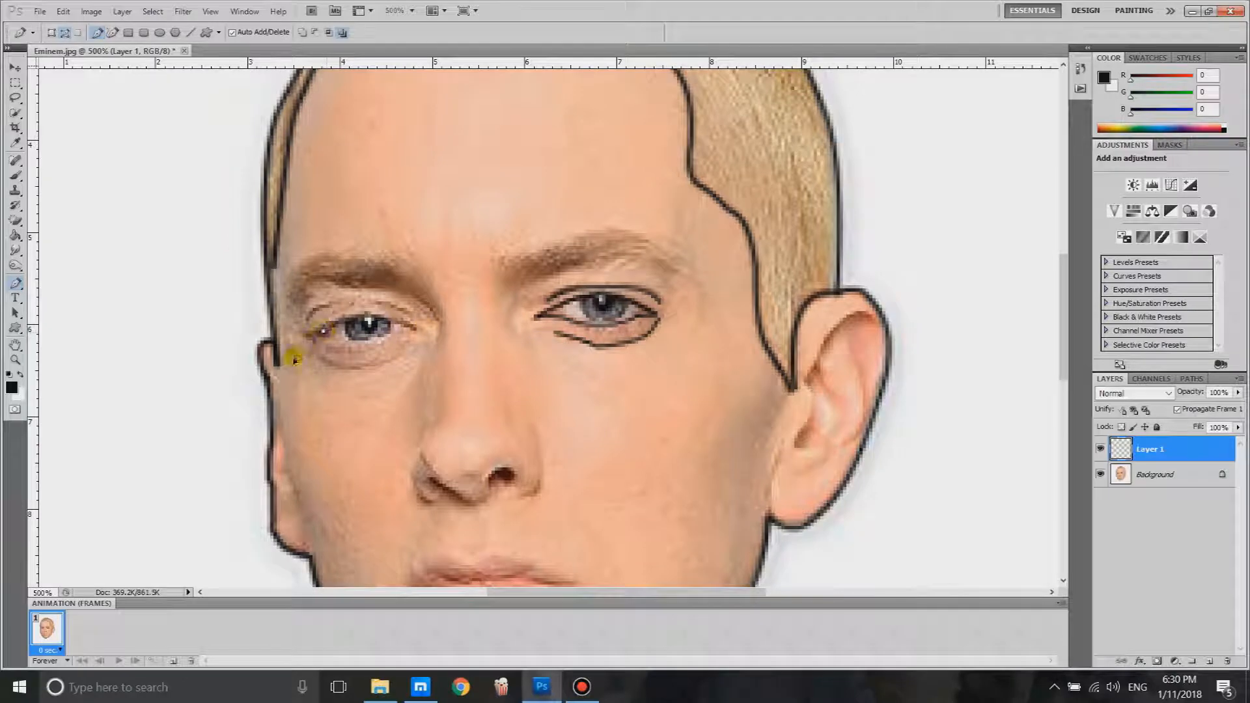
left_click(311, 336)
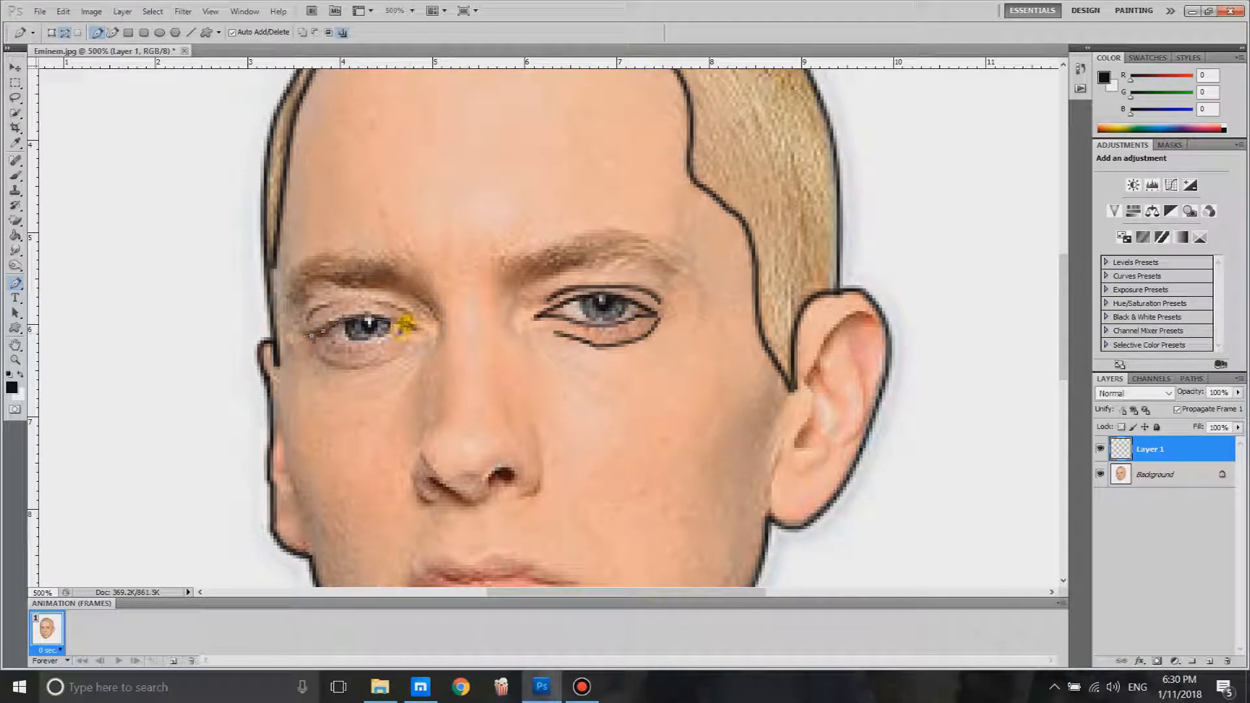
left_click_drag(419, 334, 400, 335)
right_click(407, 345)
left_click(475, 441)
key("Return")
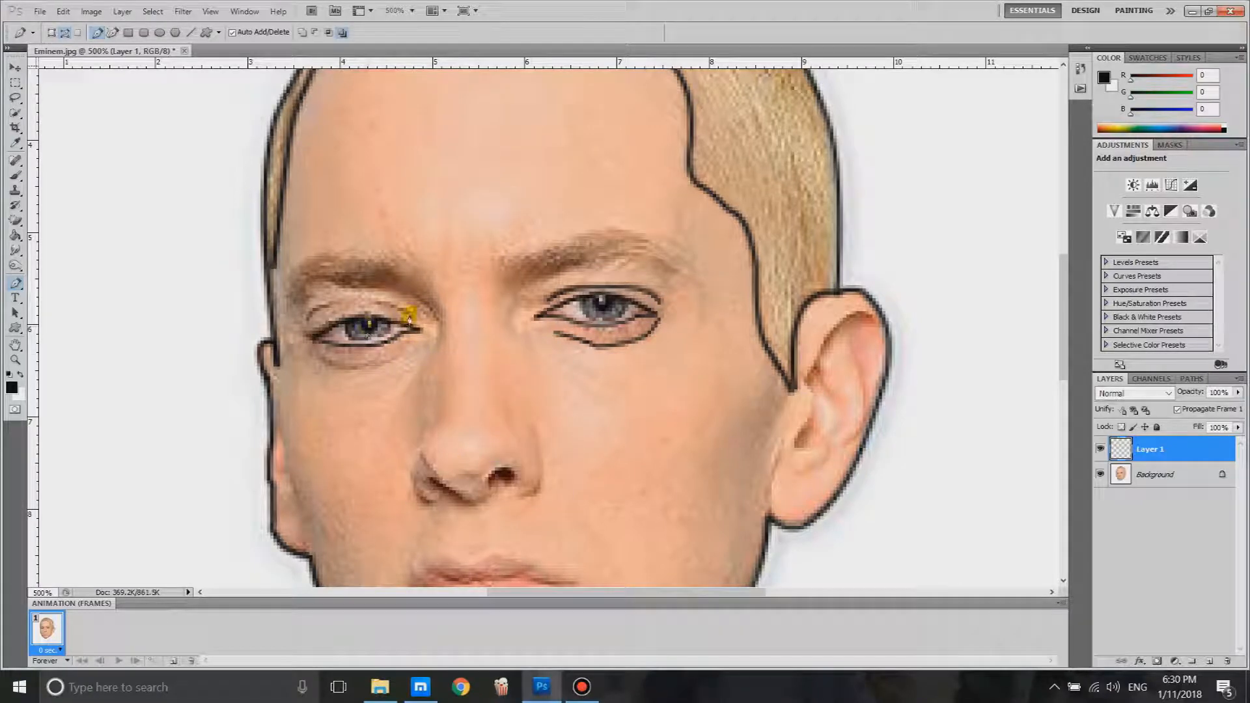
- Trace and stroke the creases above and below the left eye, deleting each path
right_click(432, 361)
left_click(514, 459)
key("Return")
left_click(394, 358)
left_click(283, 334)
right_click(375, 364)
left_click(485, 463)
key("Return")
left_click(484, 456)
- Trace the outline of the left eyebrow with the Pen tool and stroke the path
scroll(488, 369, "up", 1)
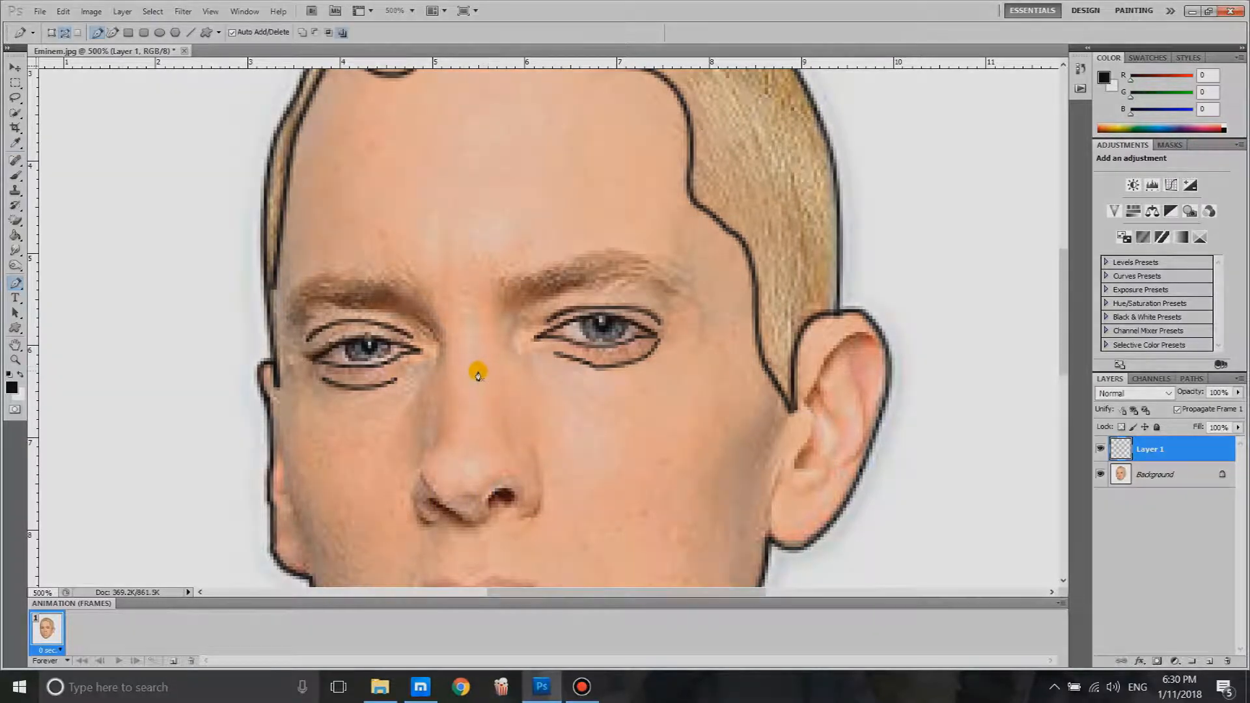
scroll(478, 374, "up", 1)
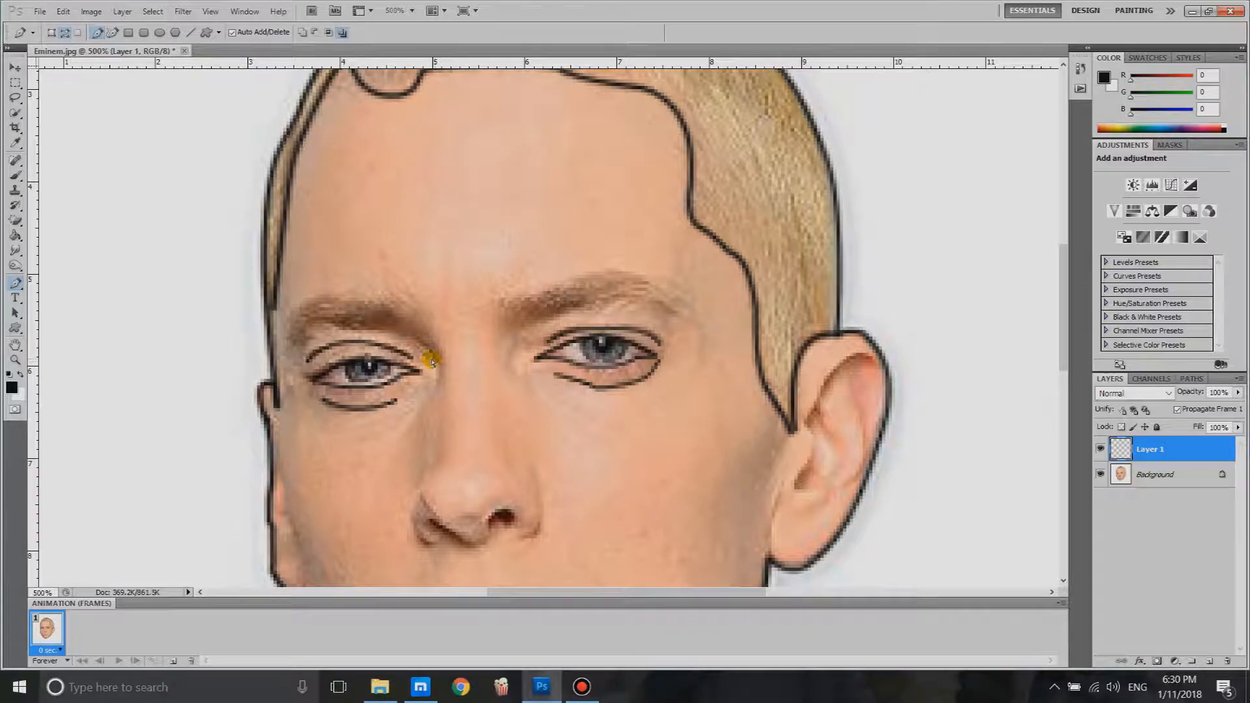
key("ctrl+minus")
key("ctrl+minus")
key("ctrl+plus")
key("ctrl+plus")
key("ctrl+plus")
key("ctrl+plus")
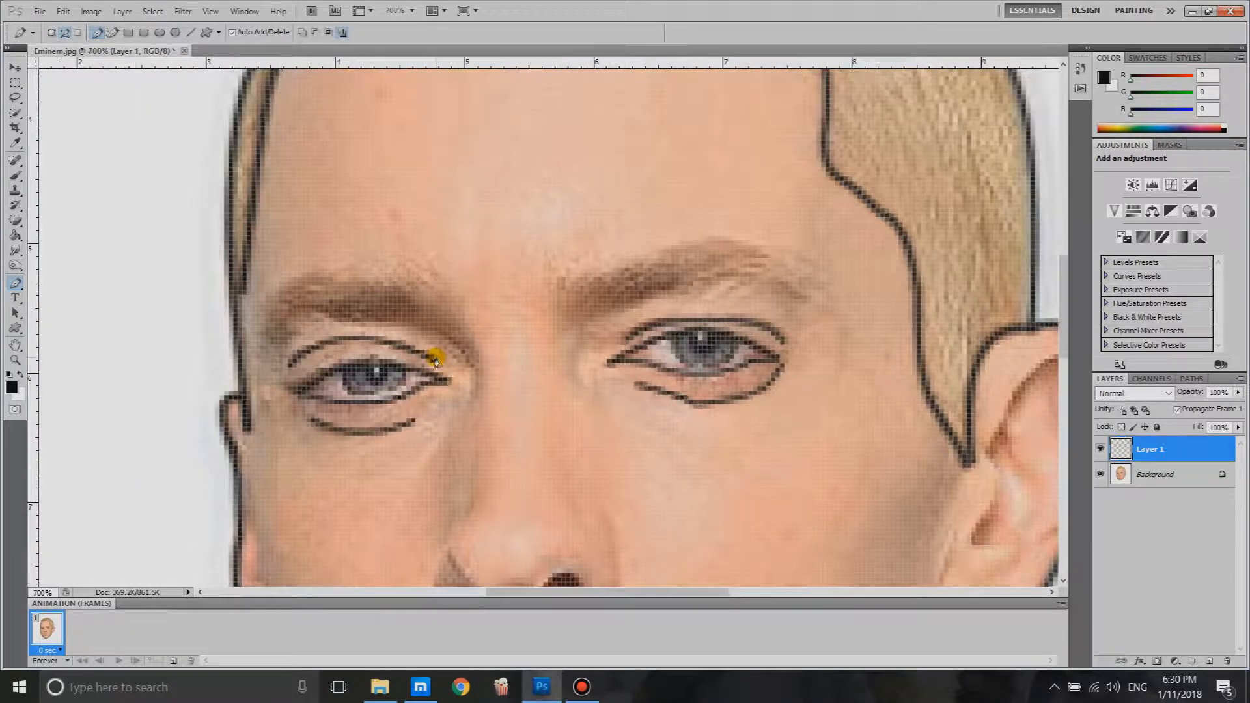
scroll(439, 359, "up", 3)
scroll(449, 375, "left", 3)
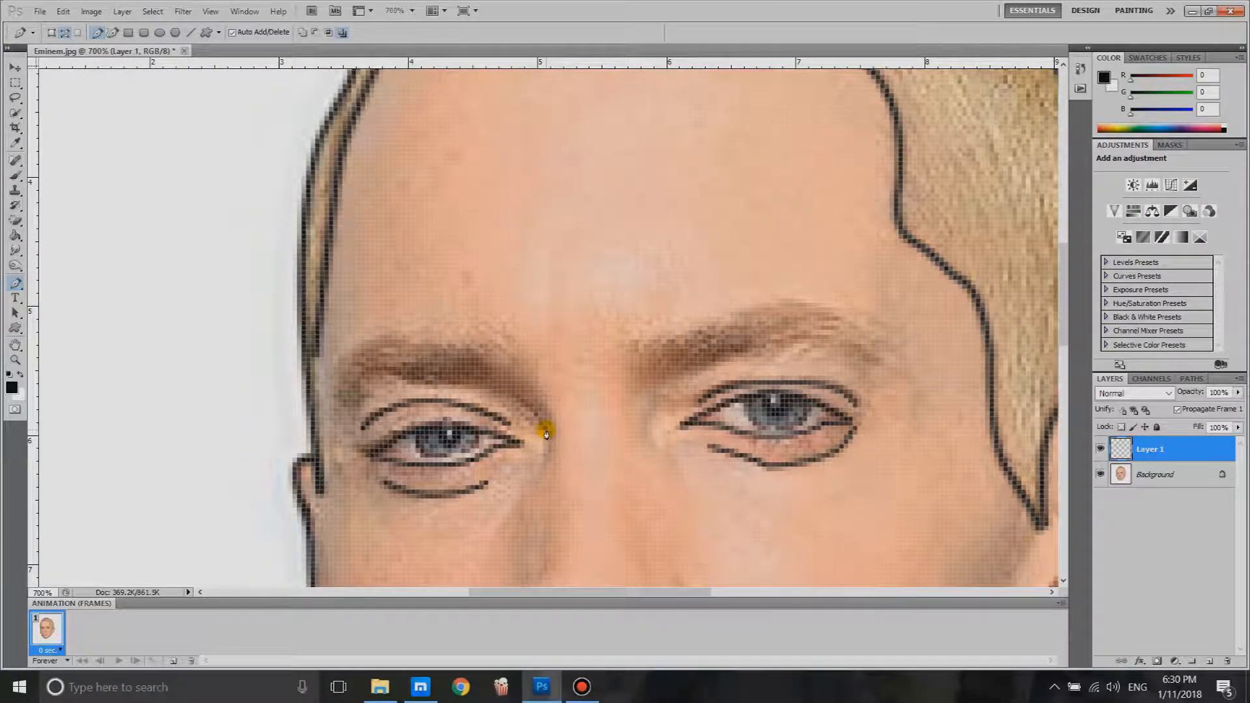
scroll(546, 434, "down", 2)
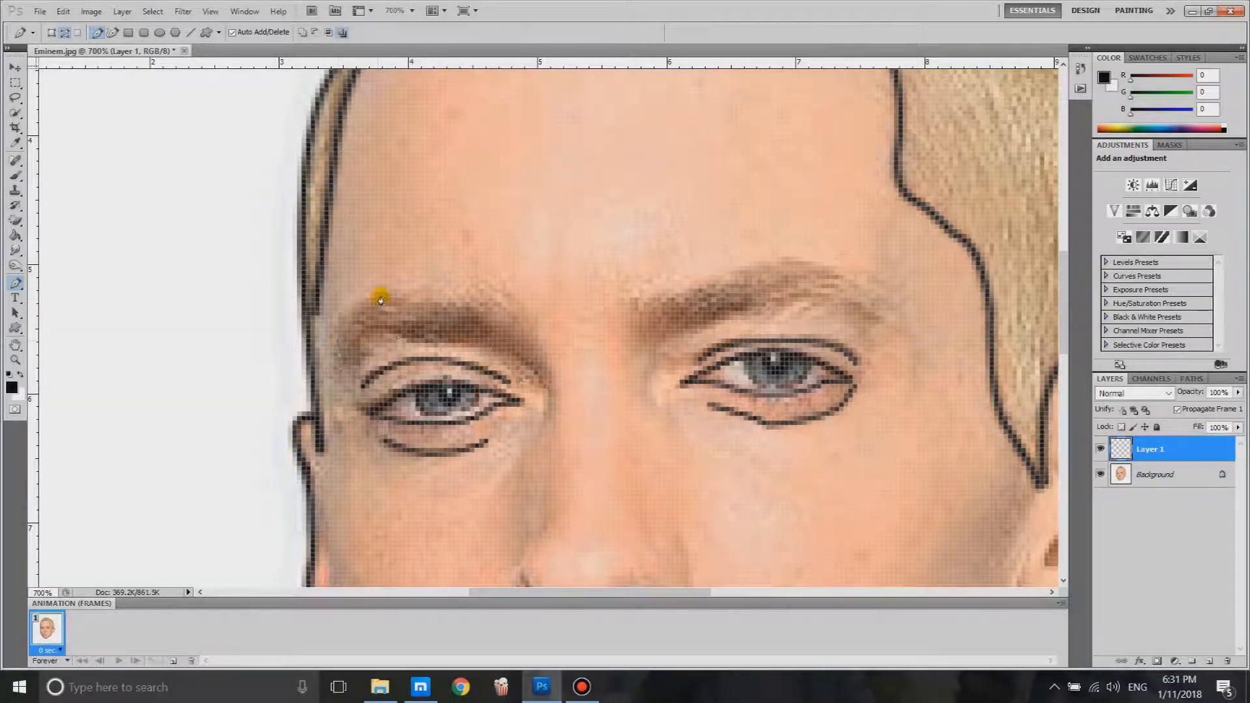
left_click_drag(380, 300, 501, 290)
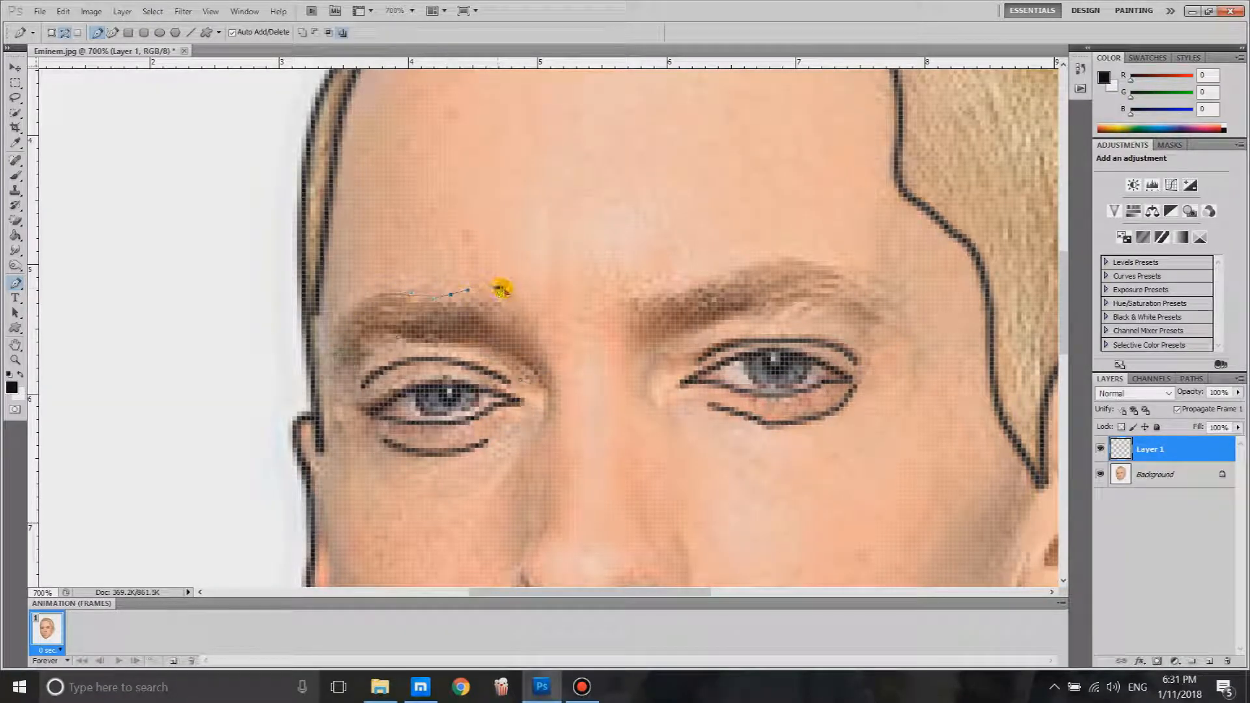
left_click_drag(540, 361, 538, 382)
right_click(582, 345)
left_click(670, 441)
- Trace the outline of the right eyebrow with the Pen tool and stroke the path
left_click(659, 351)
left_click_drag(870, 299, 860, 290)
left_click_drag(752, 264, 770, 265)
left_click(638, 311)
right_click(684, 324)
left_click(753, 423)
- Hide and show the Background layer to inspect the eye and eyebrow lines over the whole drawing
scroll(752, 424, "down", 5)
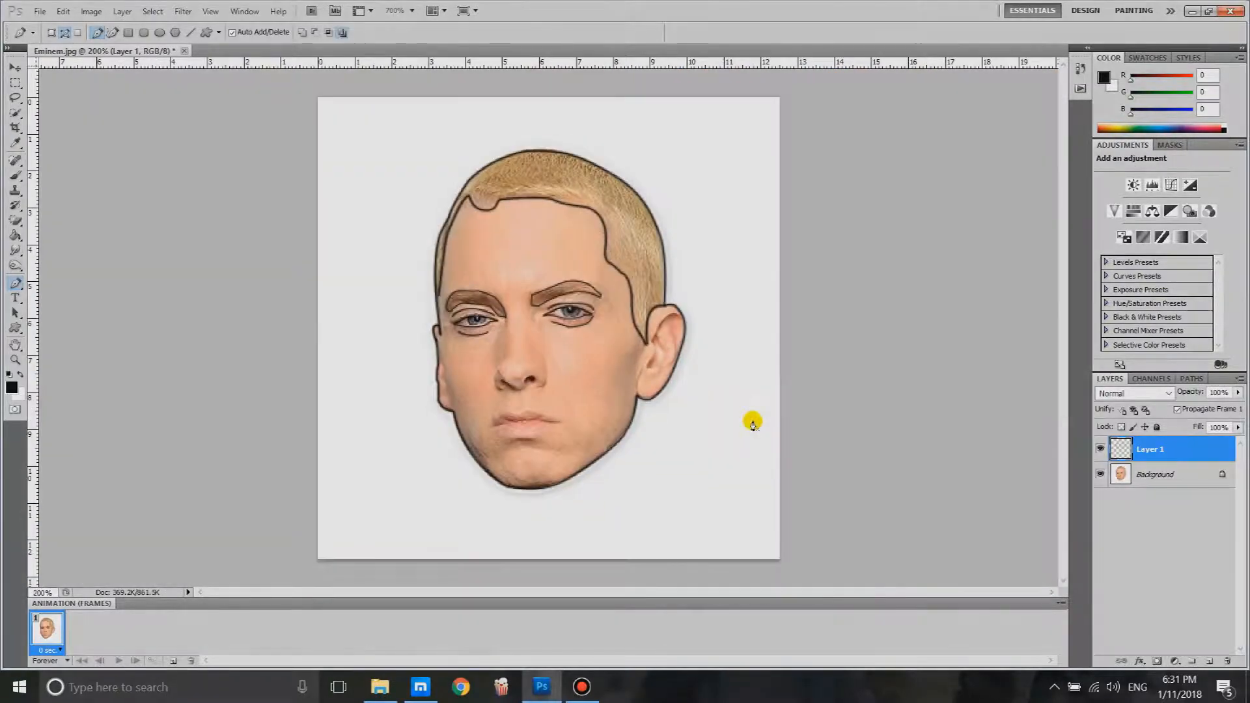
left_click(1101, 479)
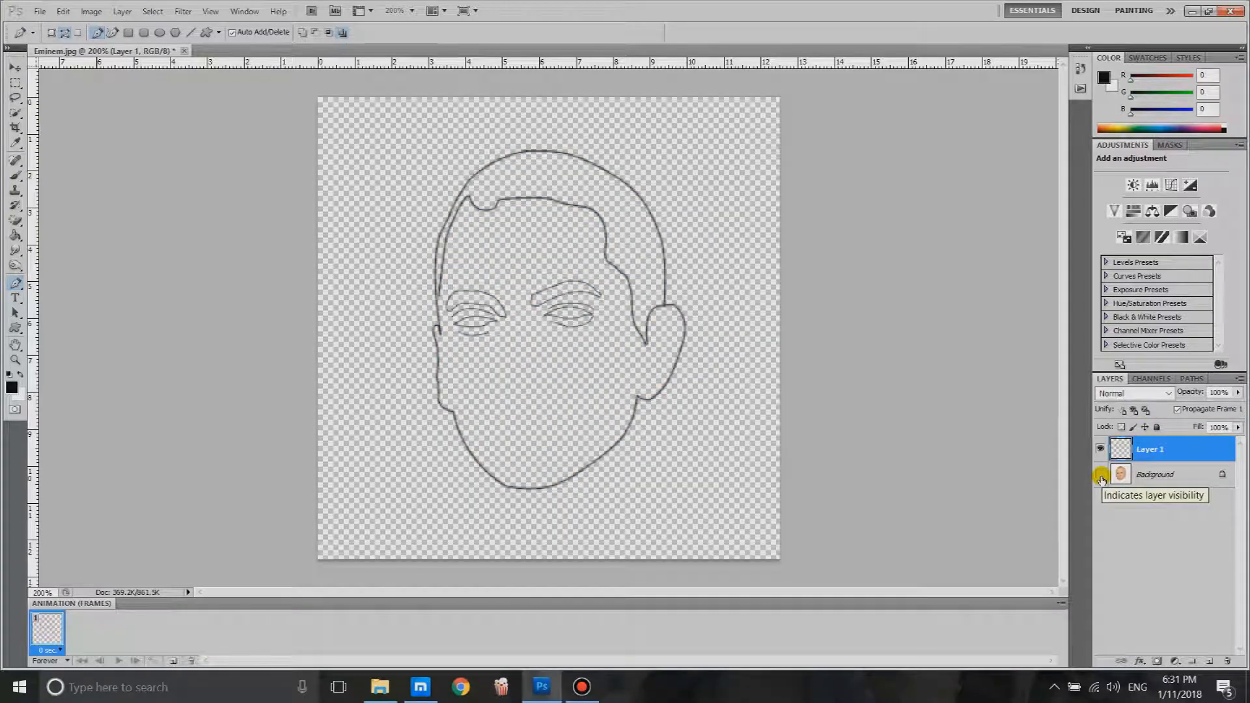
left_click(1100, 479)
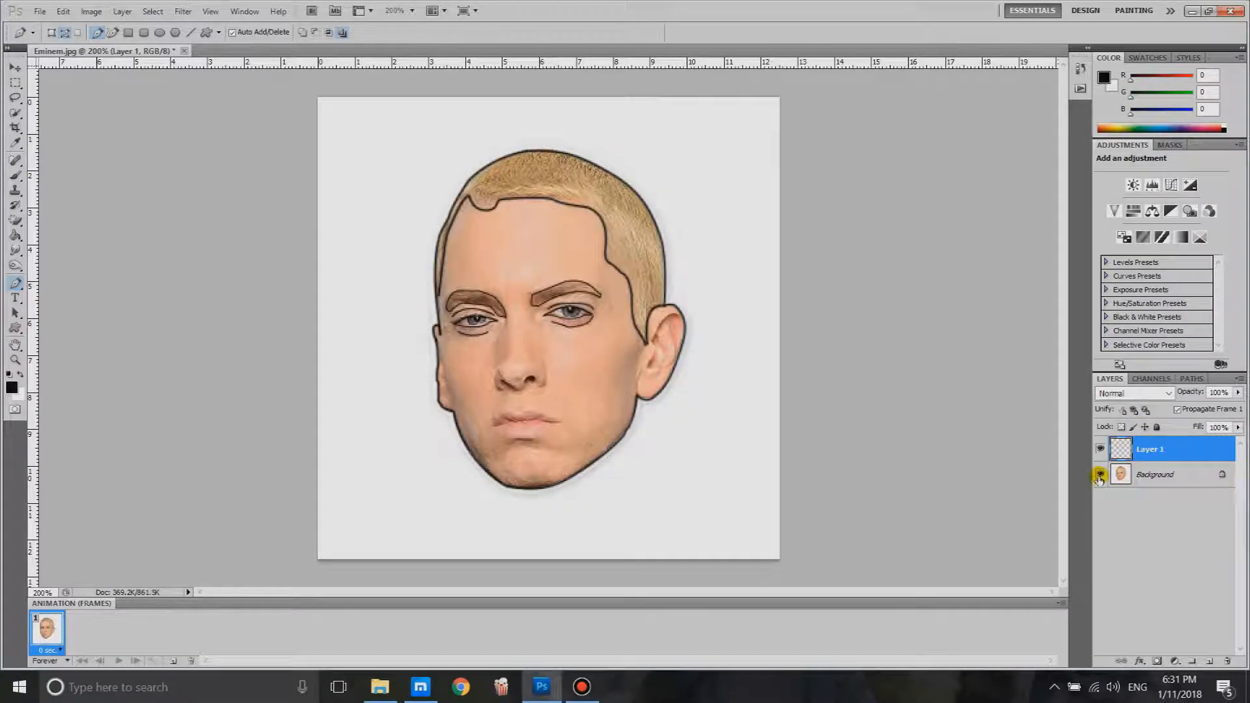
- Set up the Eraser tool with a 24 px brush at 20% opacity
left_click(15, 220)
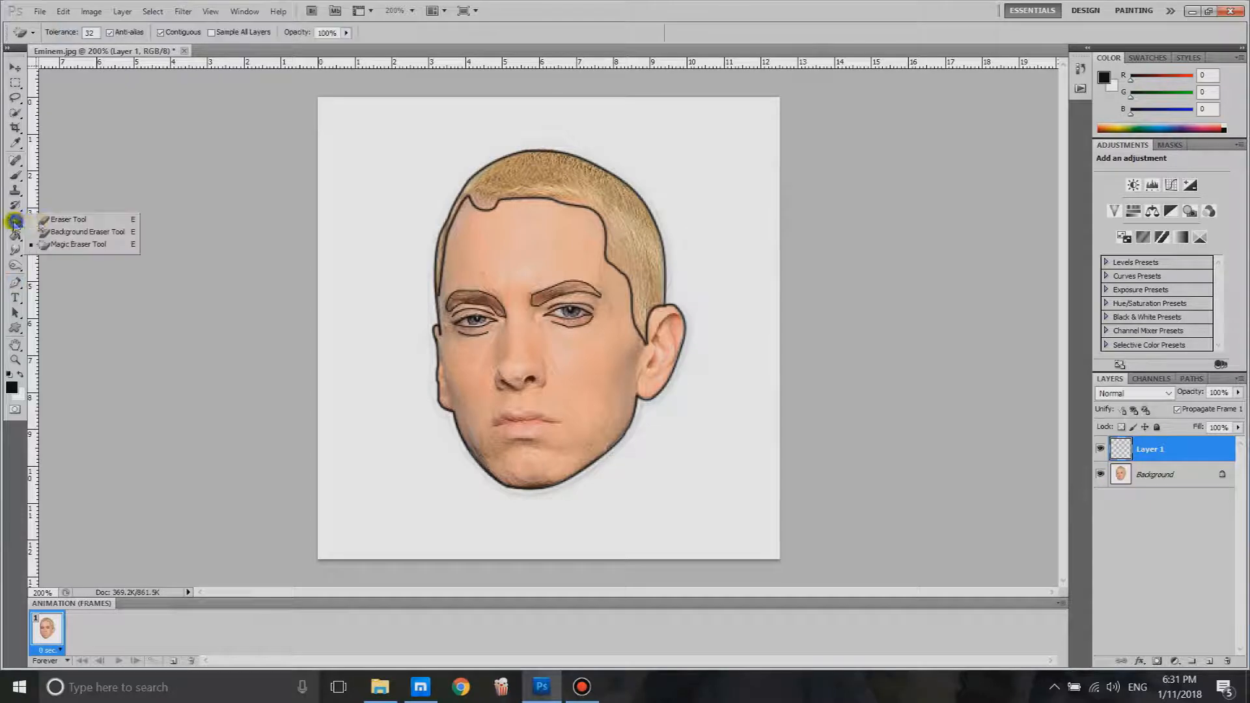
left_click(62, 220)
right_click(600, 373)
left_click_drag(639, 404, 629, 404)
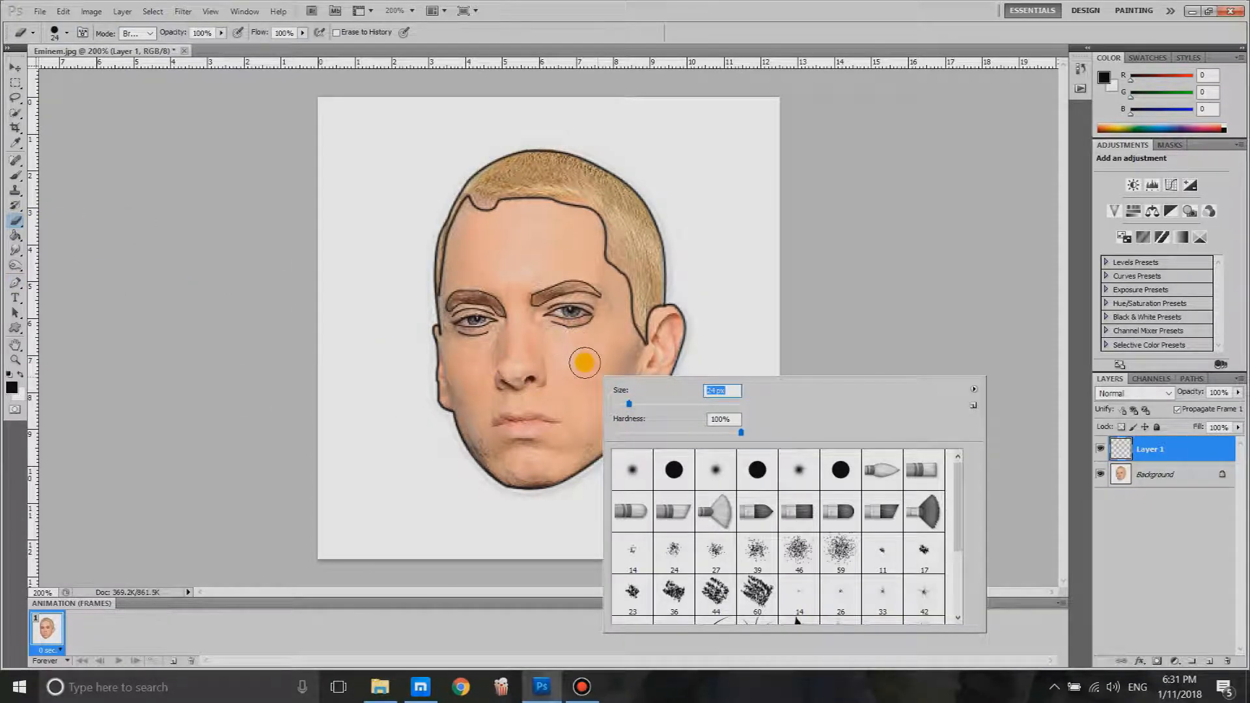
left_click(583, 362)
left_click(222, 33)
left_click_drag(217, 47, 182, 52)
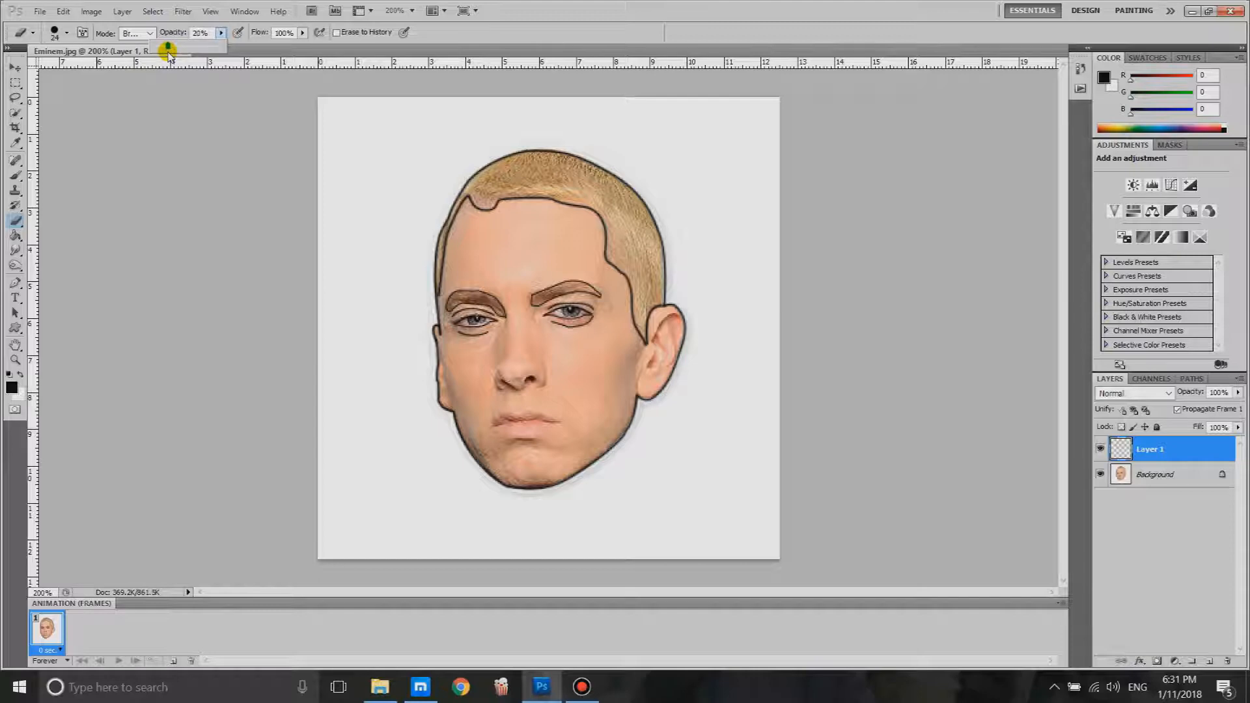
left_click(588, 376)
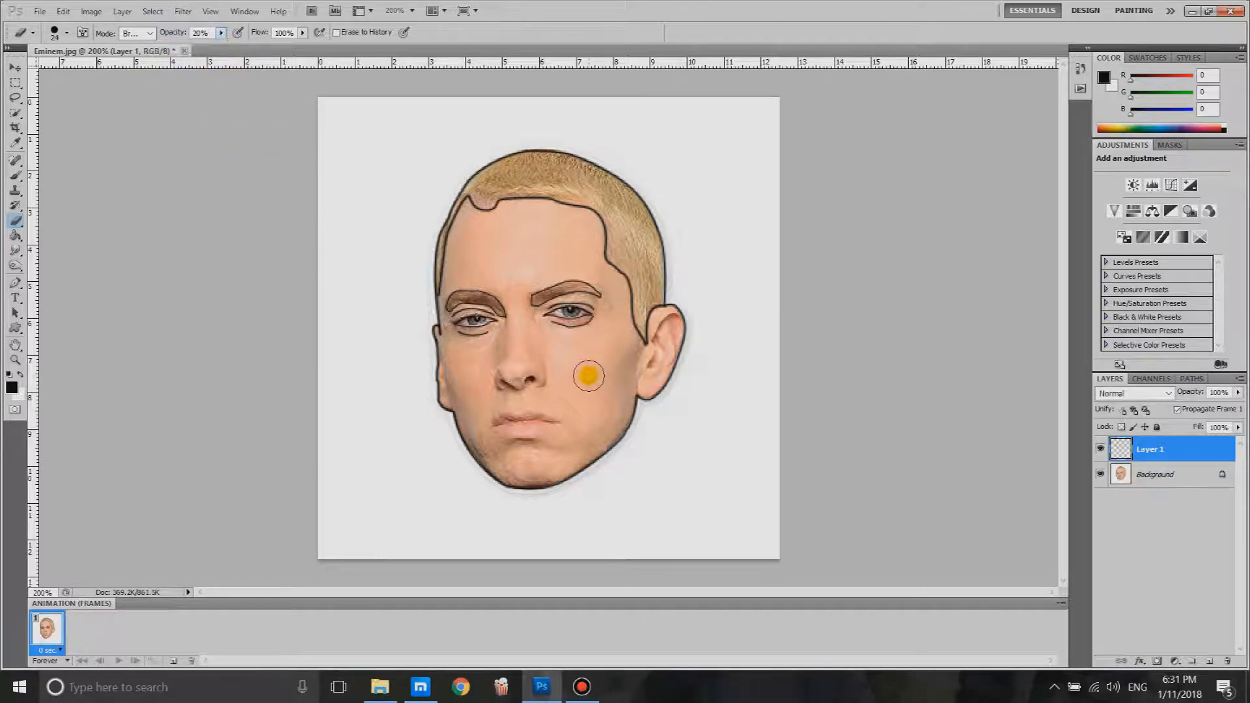
- Fade the crease lines below both eyes with light eraser strokes
scroll(589, 376, "up", 2)
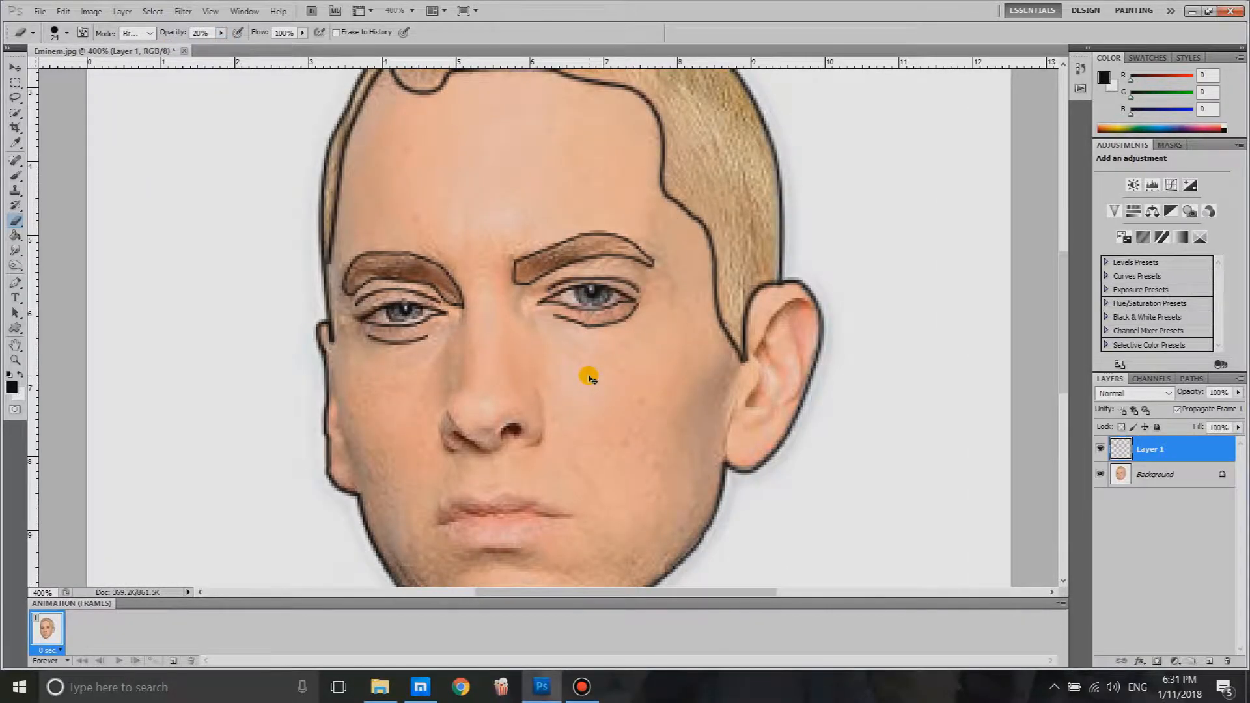
scroll(588, 376, "up", 1)
mouse_move(665, 336)
left_mouse_down()
mouse_move(554, 343)
mouse_move(653, 343)
mouse_move(670, 329)
mouse_move(556, 341)
mouse_move(681, 330)
mouse_move(670, 332)
left_mouse_up()
mouse_move(362, 391)
left_mouse_down()
mouse_move(393, 371)
mouse_move(328, 369)
mouse_move(399, 369)
mouse_move(304, 367)
mouse_move(352, 404)
mouse_move(400, 412)
left_mouse_up()
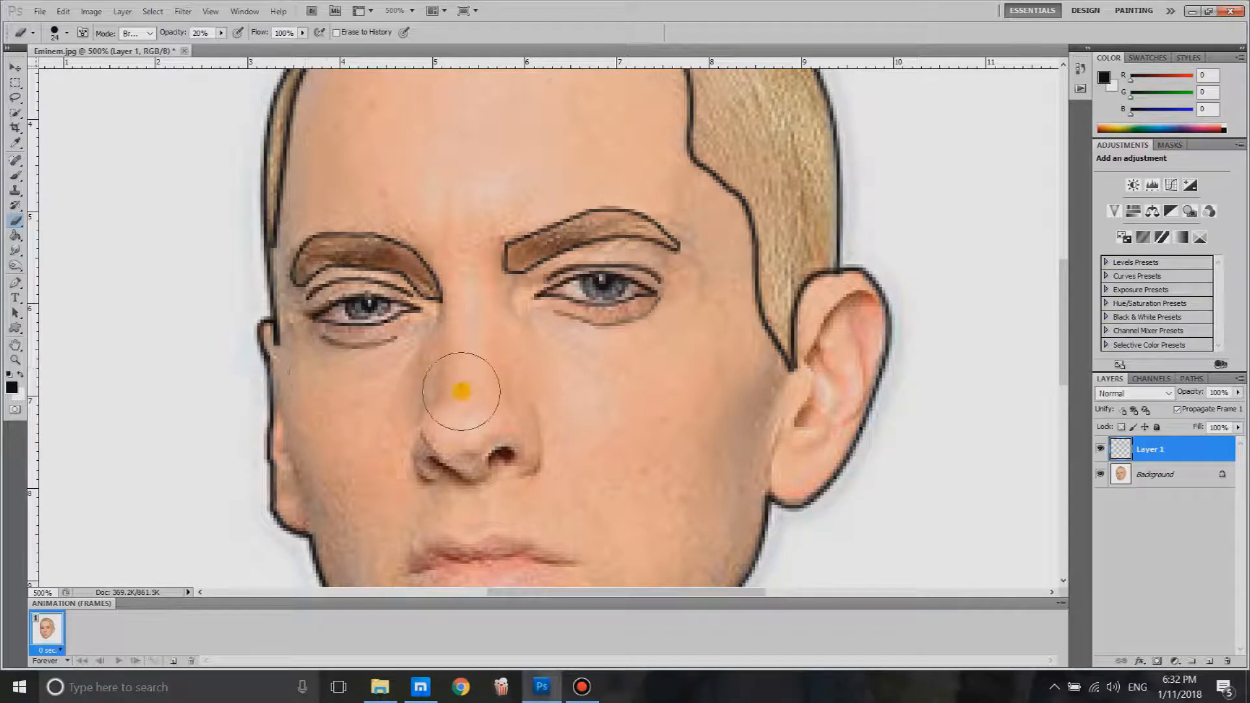
scroll(547, 362, "up", 1)
- Reduce the eraser to 10 px and then smaller, and fade the crease lines above both eyes
right_click(650, 317)
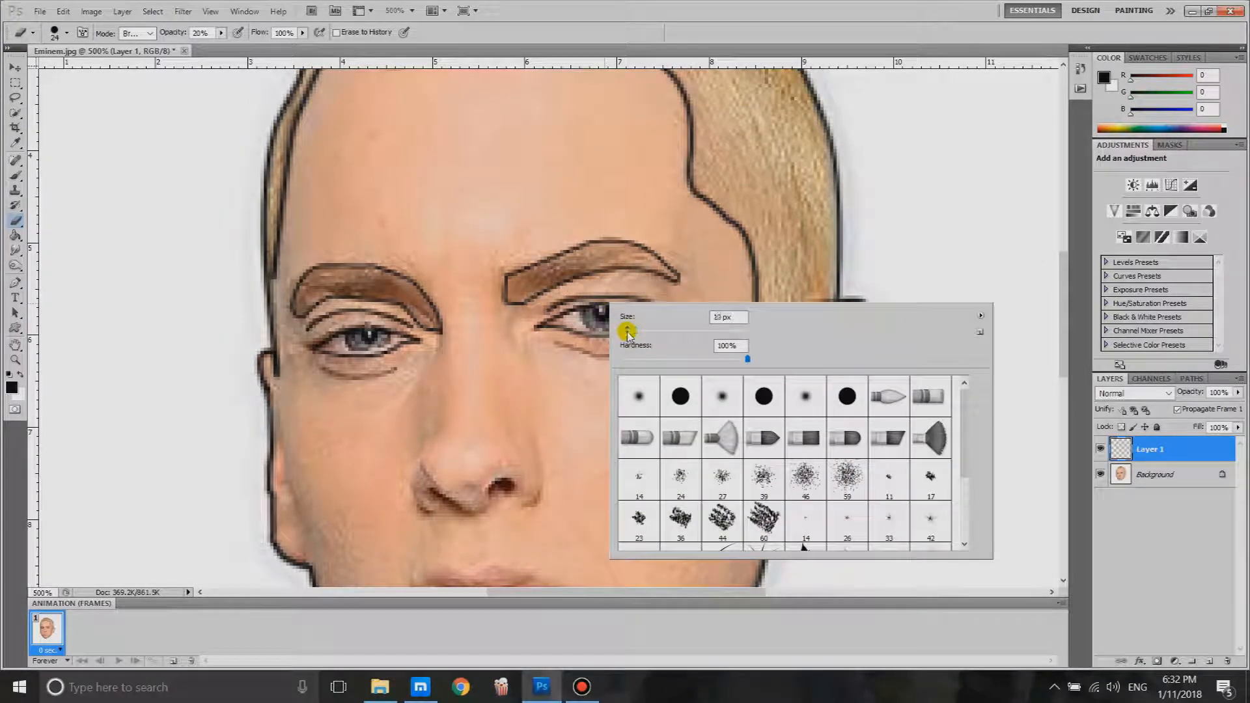
left_click(725, 271)
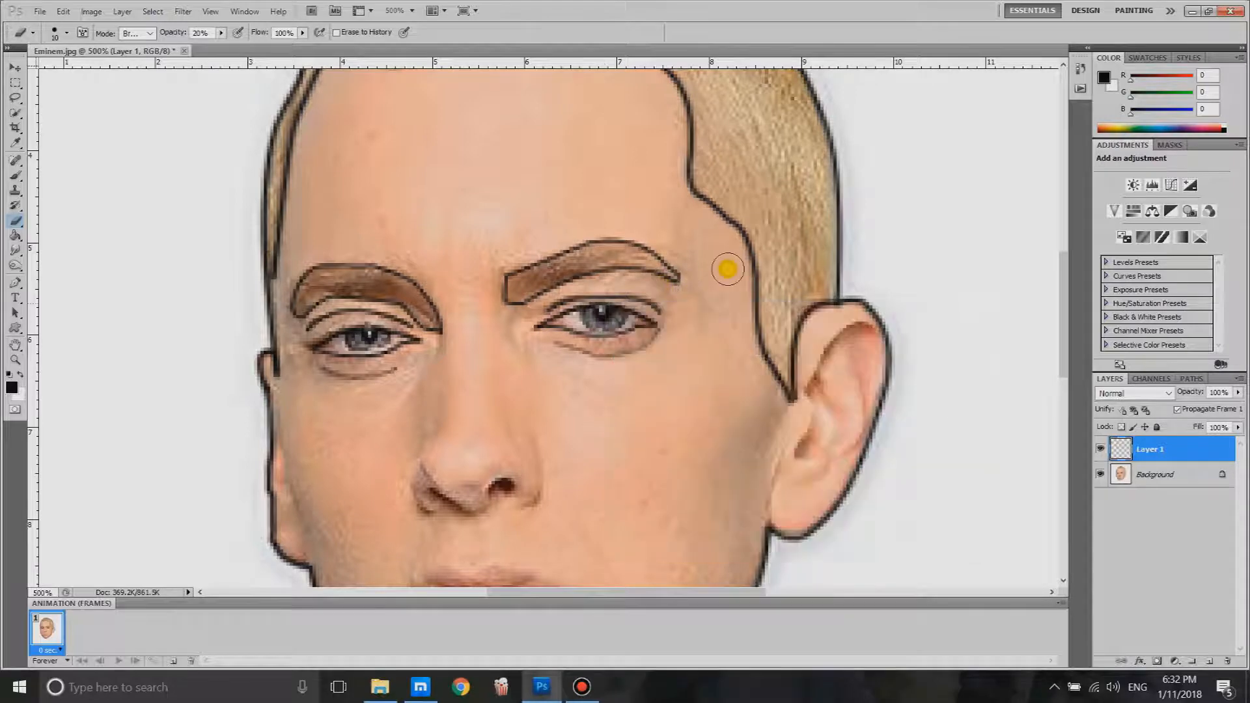
mouse_move(661, 299)
left_mouse_down()
mouse_move(651, 279)
mouse_move(639, 287)
mouse_move(658, 299)
mouse_move(606, 284)
mouse_move(620, 294)
left_mouse_up()
right_click(621, 294)
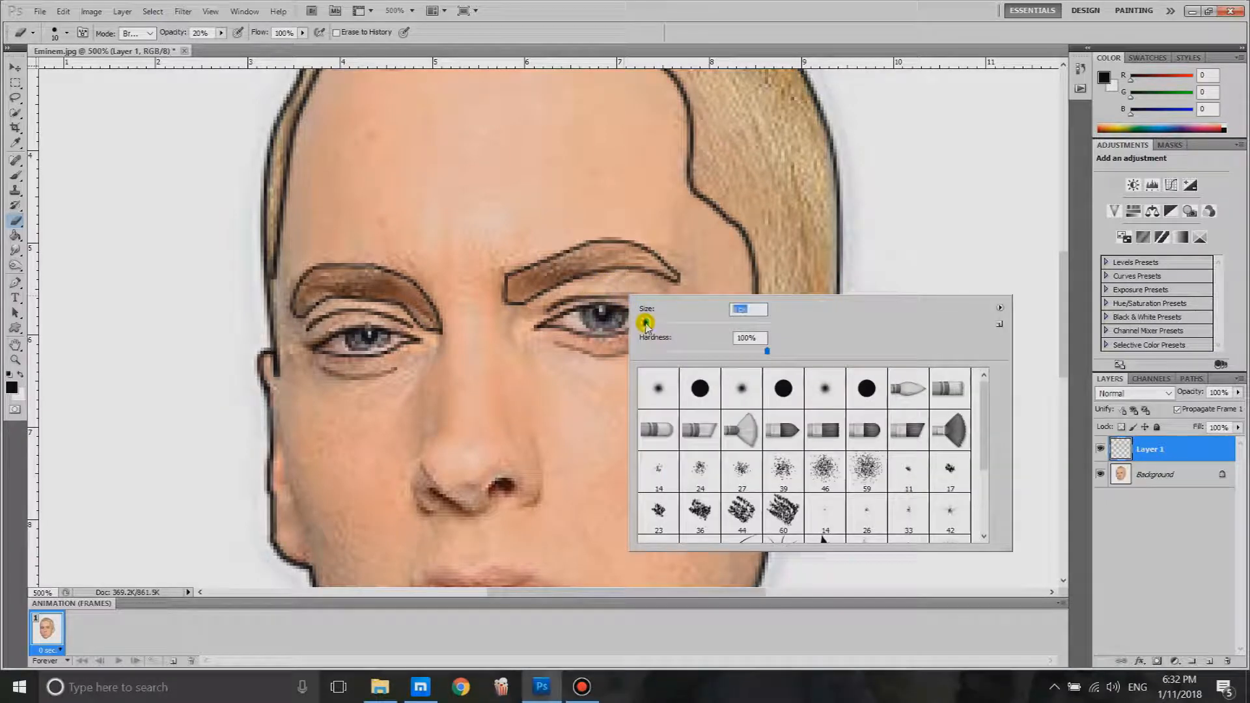
mouse_move(598, 289)
left_mouse_down()
mouse_move(547, 302)
mouse_move(672, 290)
mouse_move(661, 294)
left_mouse_up()
mouse_move(389, 316)
left_mouse_down()
mouse_move(325, 312)
mouse_move(402, 320)
mouse_move(320, 311)
mouse_move(310, 331)
mouse_move(329, 334)
mouse_move(312, 325)
left_mouse_up()
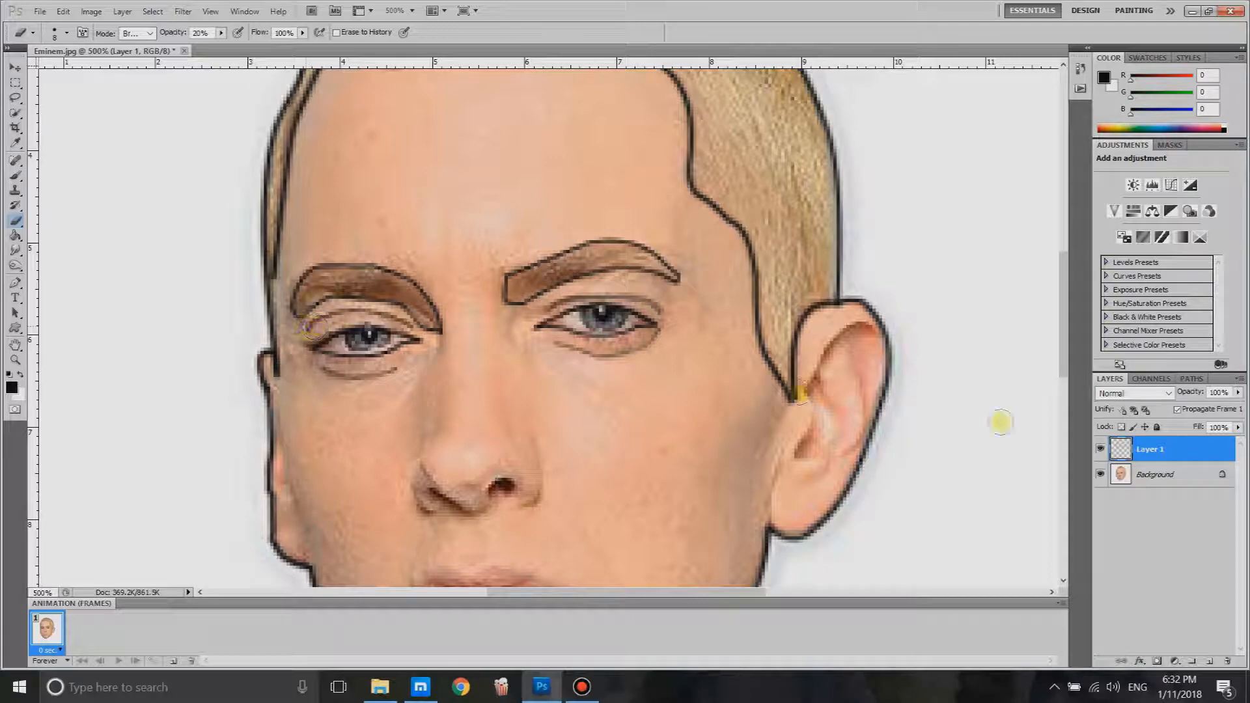
- Hide and show the Background layer to inspect the faded eye creases within the whole line drawing
left_click(1101, 475)
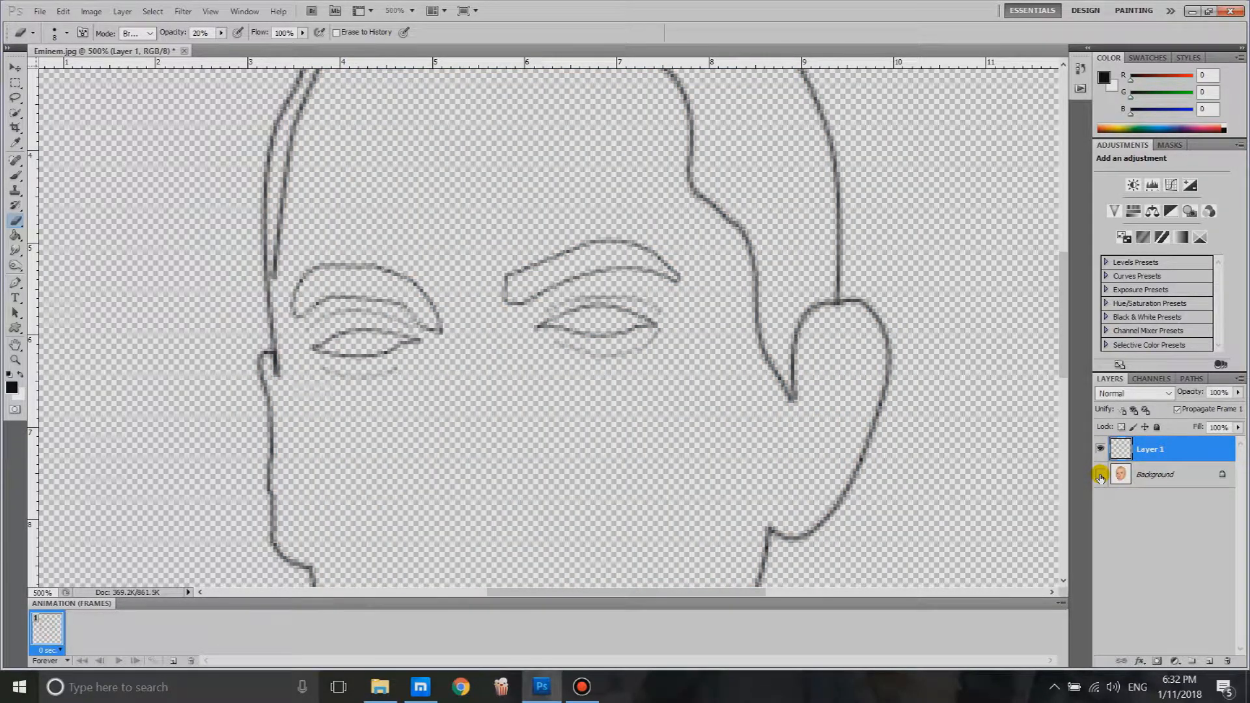
key("ctrl+minus")
key("ctrl+minus")
key("ctrl+minus")
left_click(1219, 449)
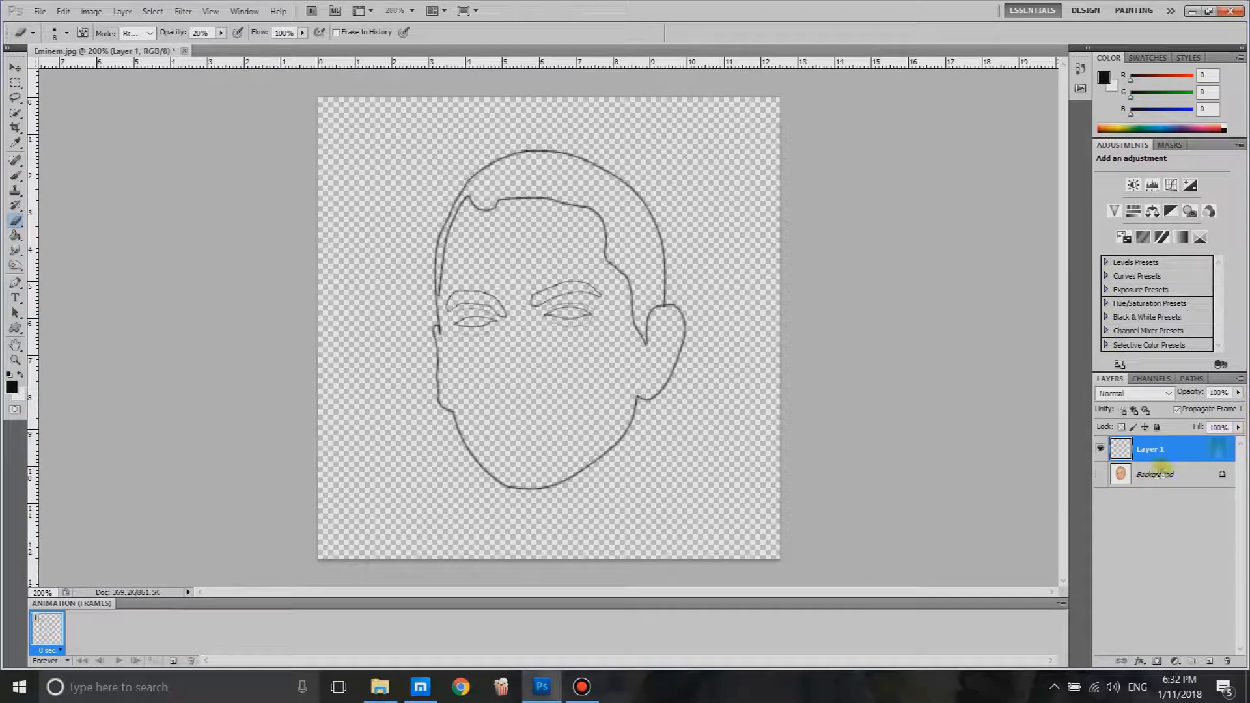
left_click(1104, 478)
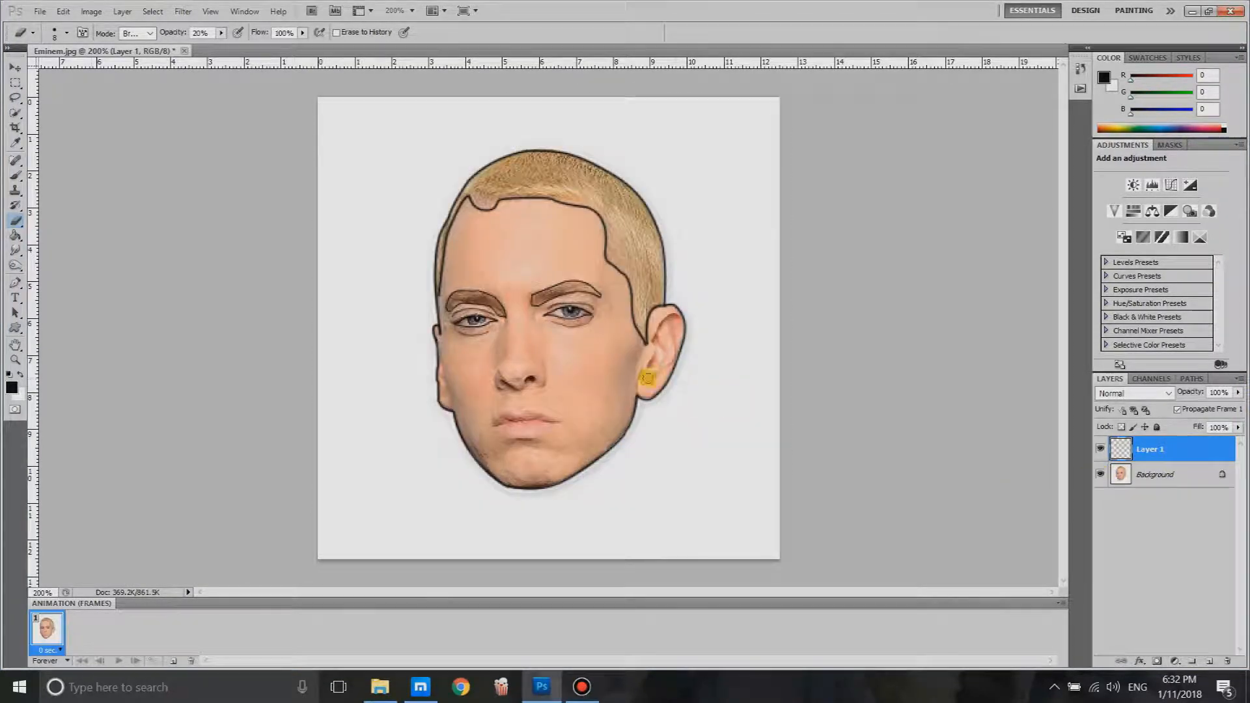
- Trace the inner contours of the right ear with the Pen tool and stroke the paths with the brush
left_click(15, 284)
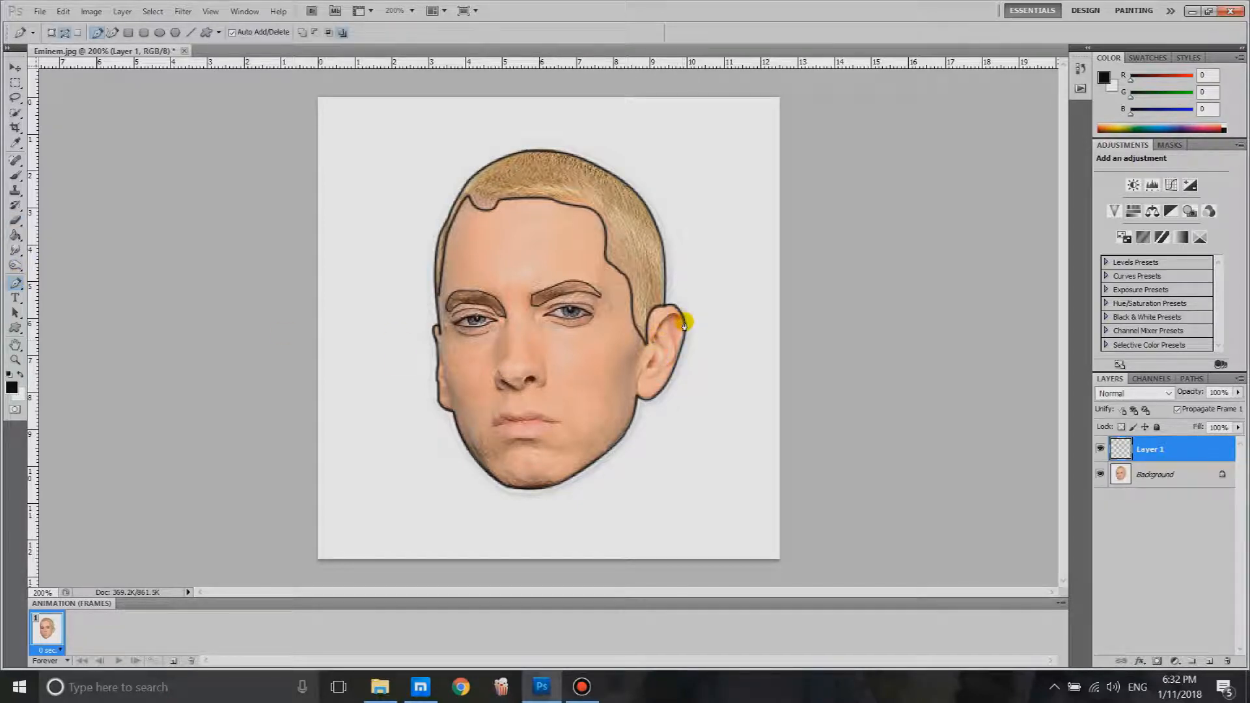
left_click_drag(683, 329, 695, 359)
left_click_drag(654, 349, 650, 355)
right_click(666, 347)
left_click(728, 463)
key("Return")
- Trace the cheek edge alongside the left ear with the Pen tool and stroke the path
key("ctrl+plus")
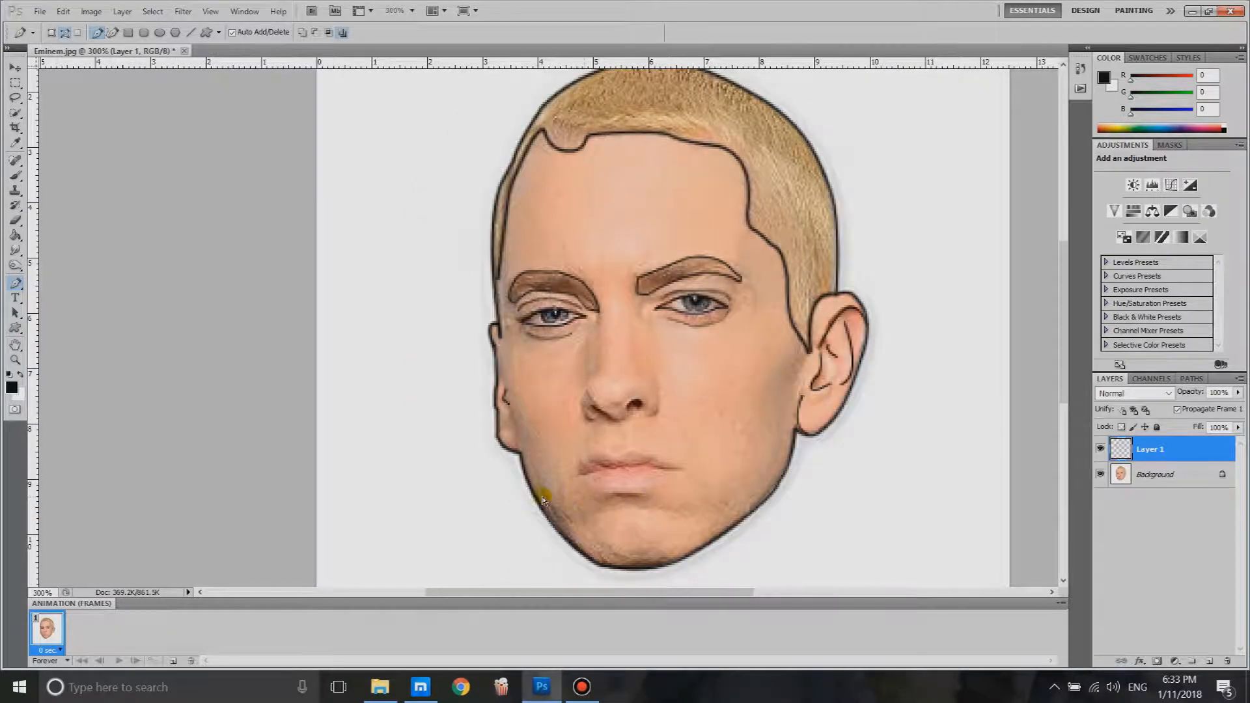
key("ctrl+plus")
key("ctrl+plus")
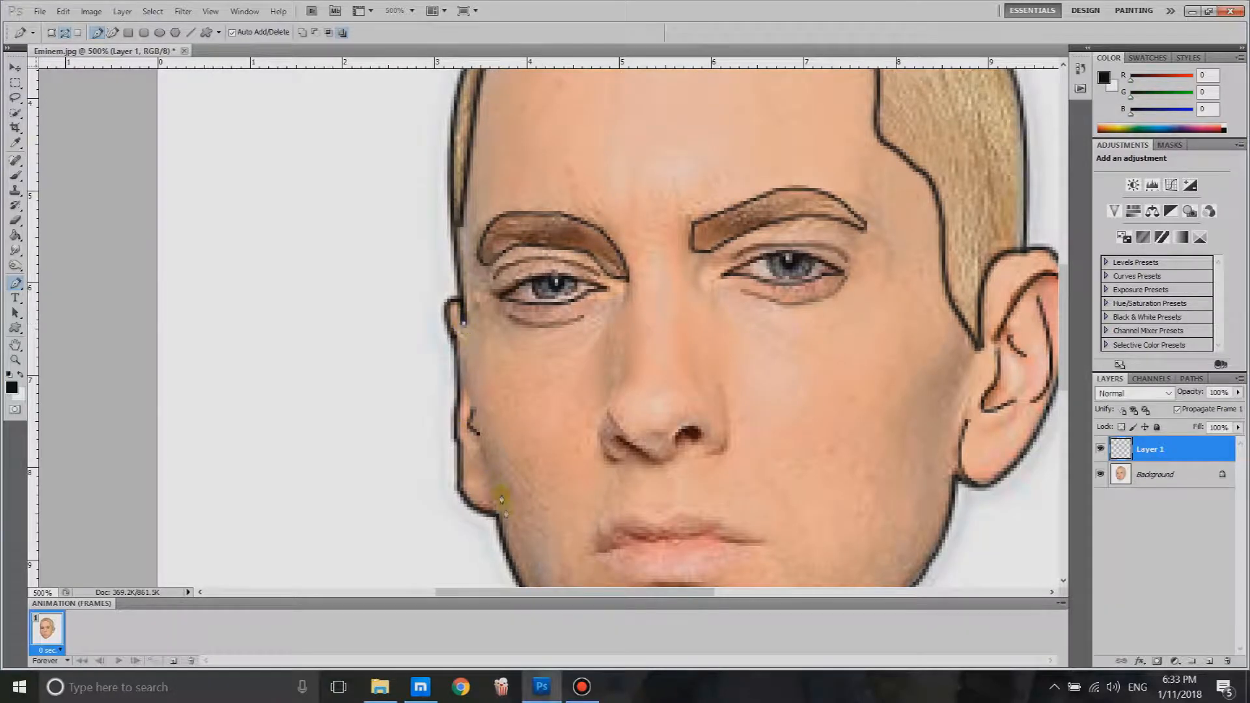
scroll(495, 482, "down", 2)
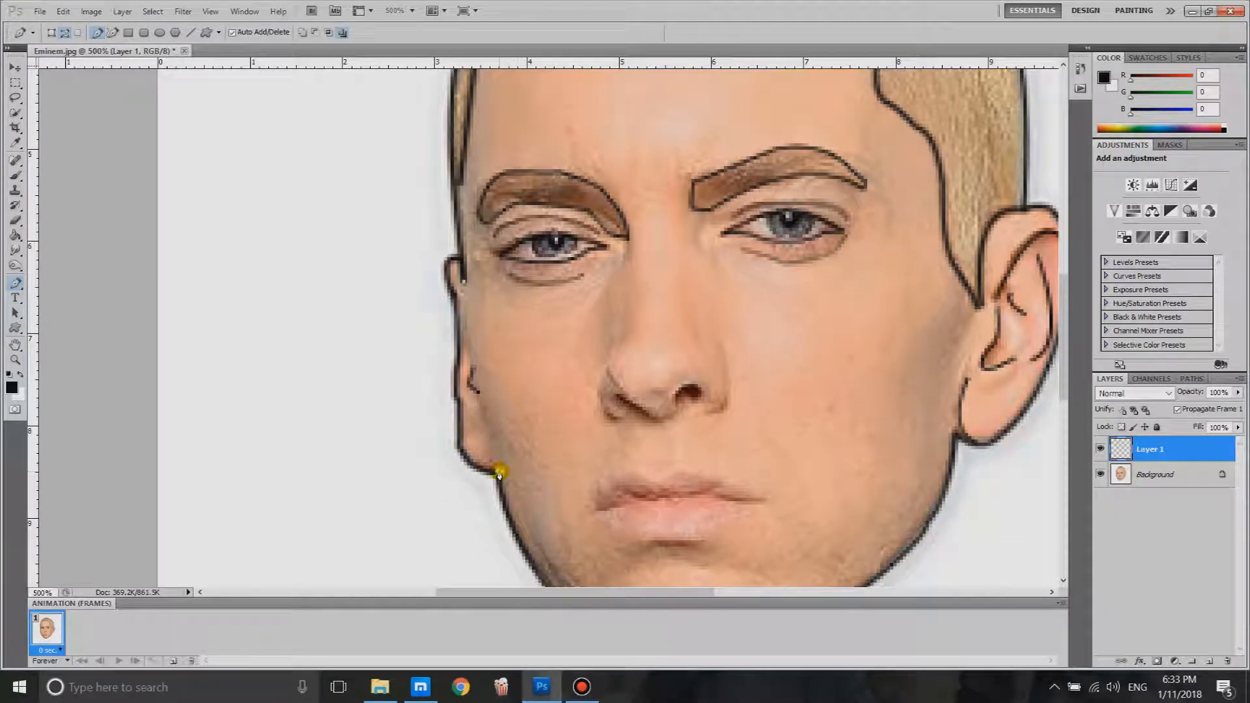
right_click(549, 361)
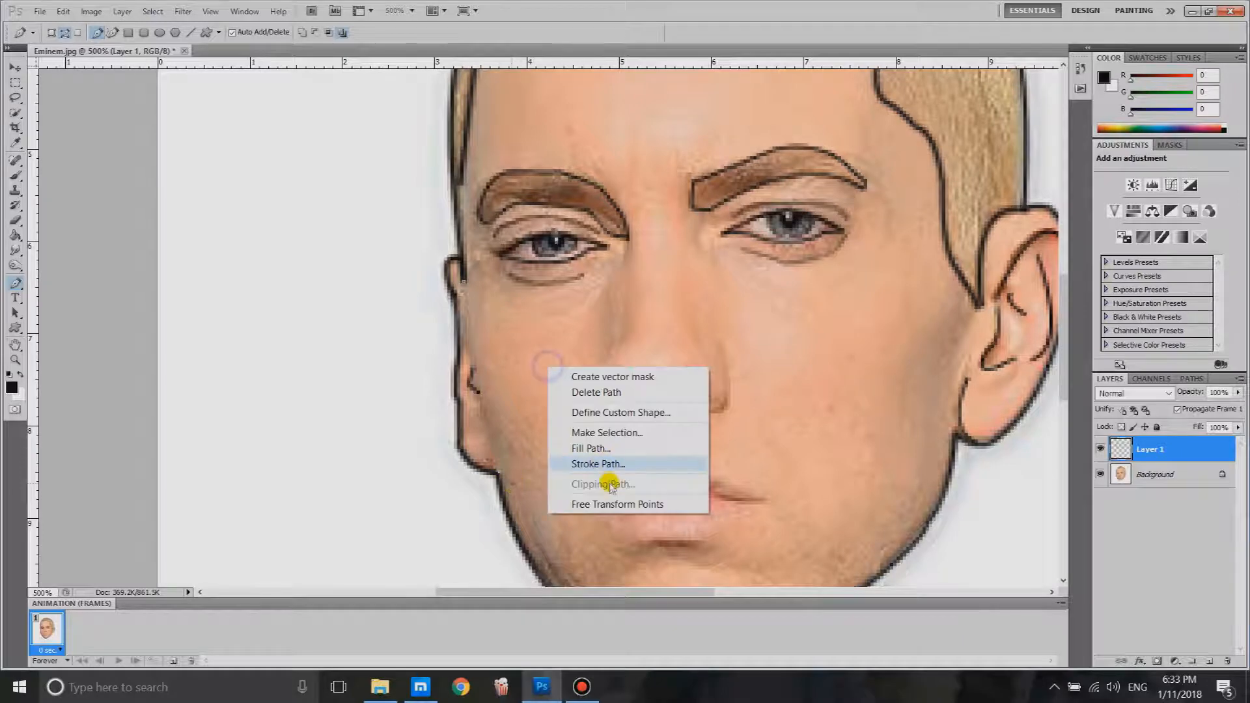
left_click(604, 464)
key("Return")
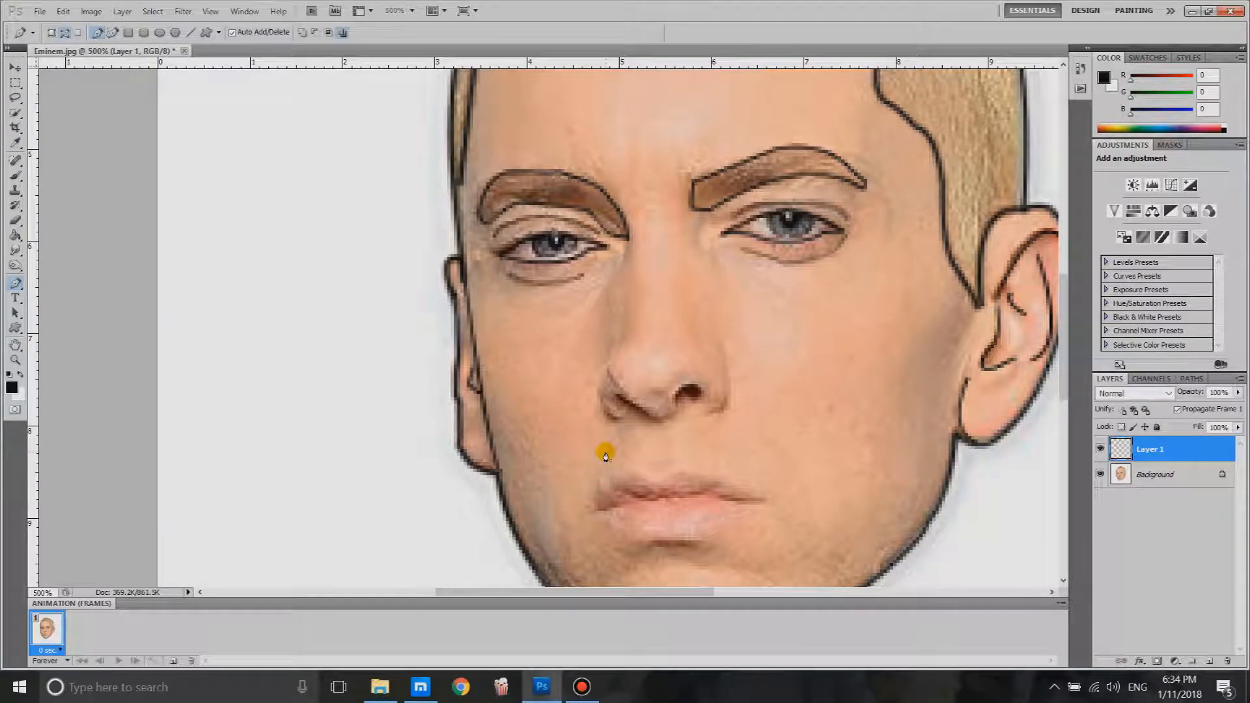
- Hide and show the Background layer to check the new ear lines over the whole drawing
key("ctrl+minus")
key("ctrl+minus")
key("ctrl+minus")
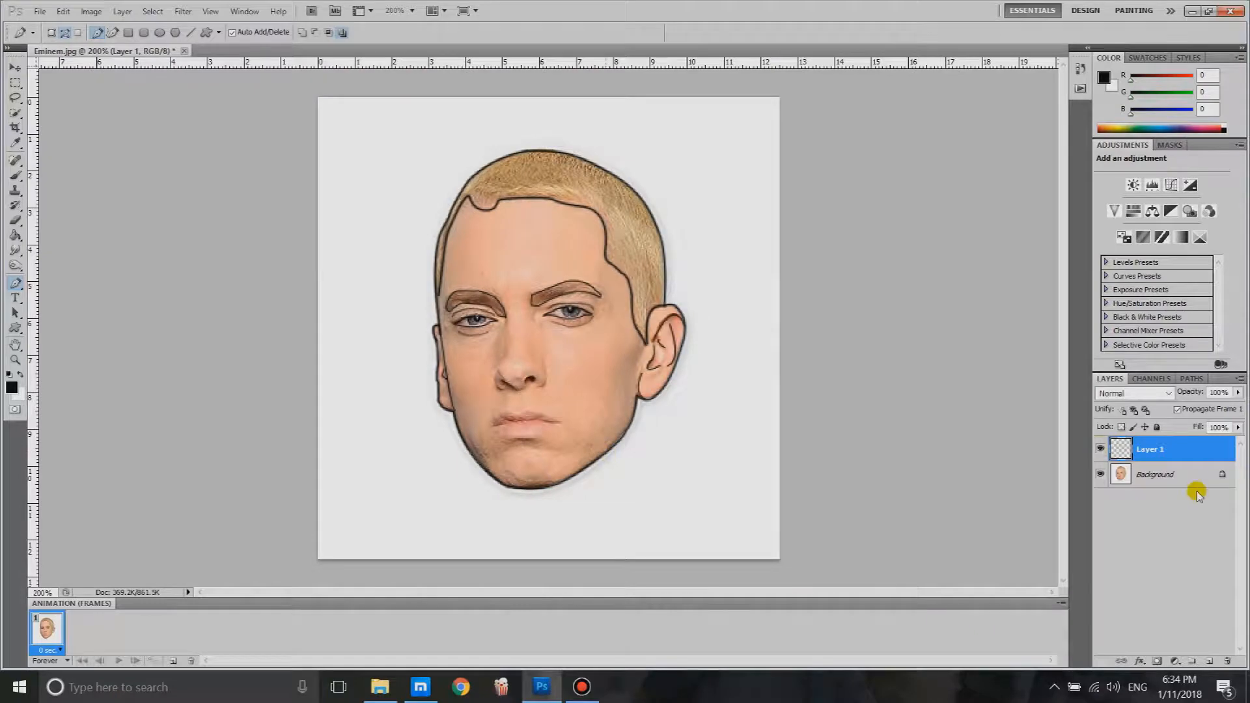
left_click(1101, 475)
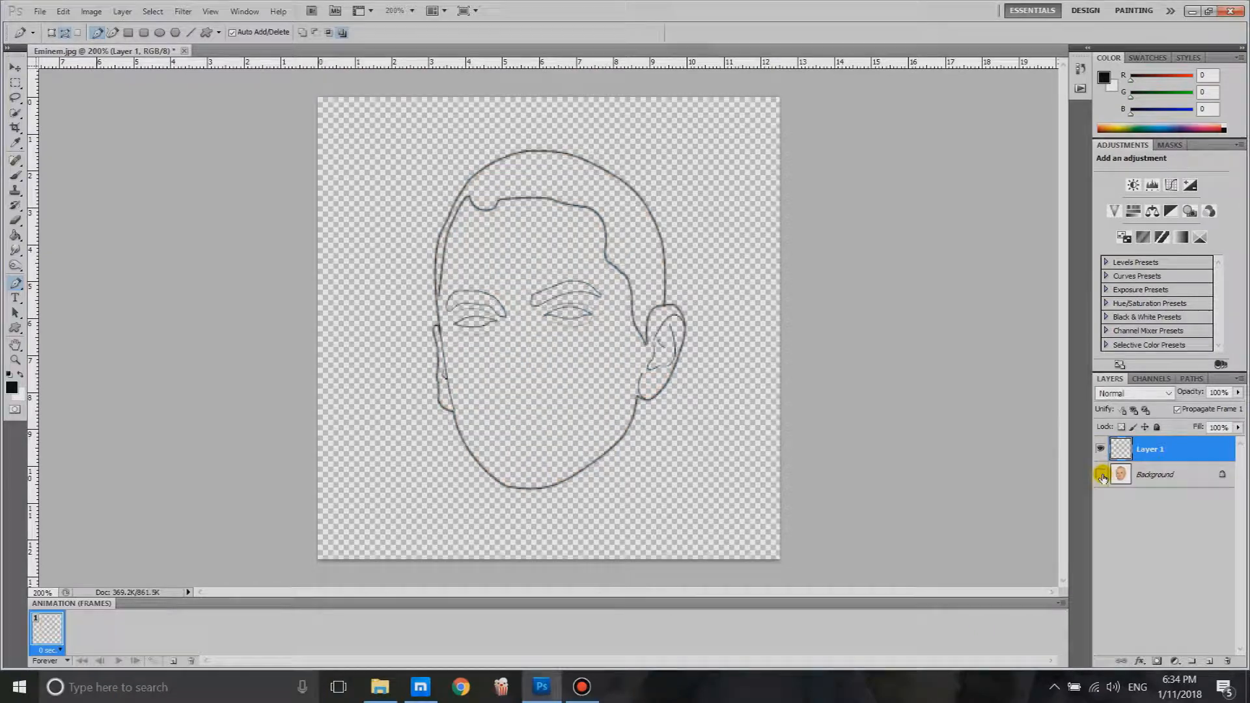
left_click(1101, 475)
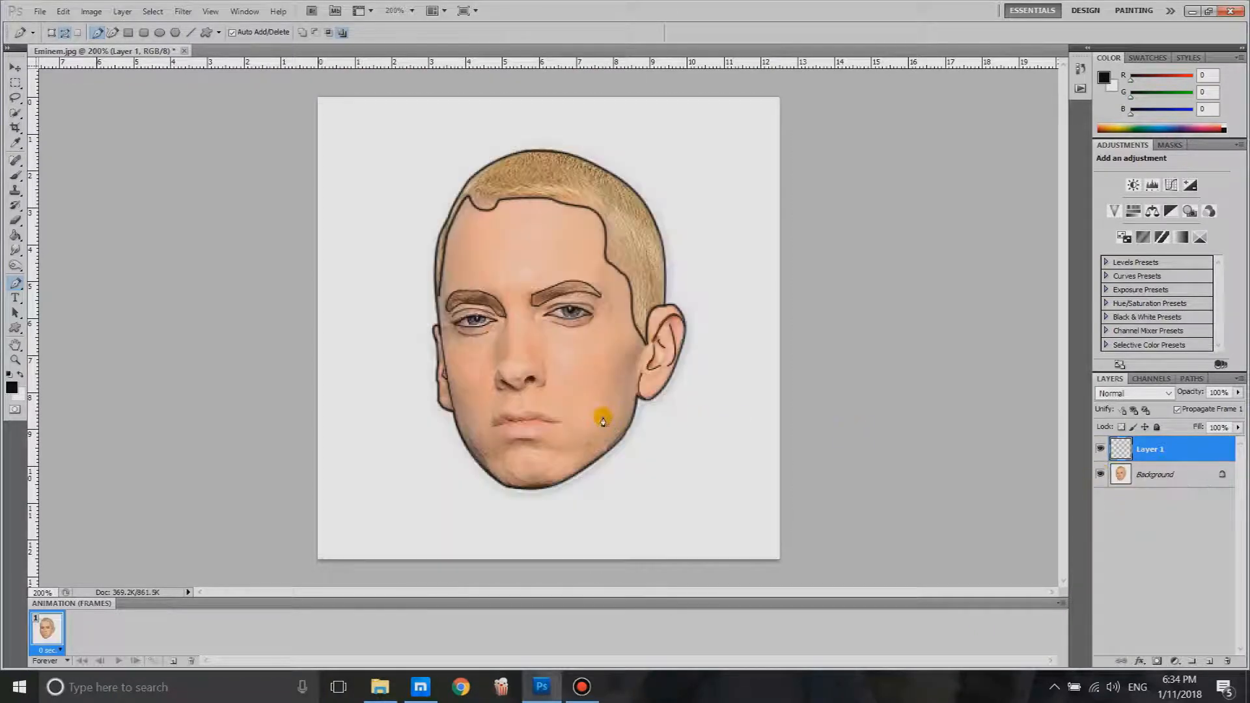
- Trace the outline of the right nostril with the Pen tool
key("ctrl+plus")
key("ctrl+plus")
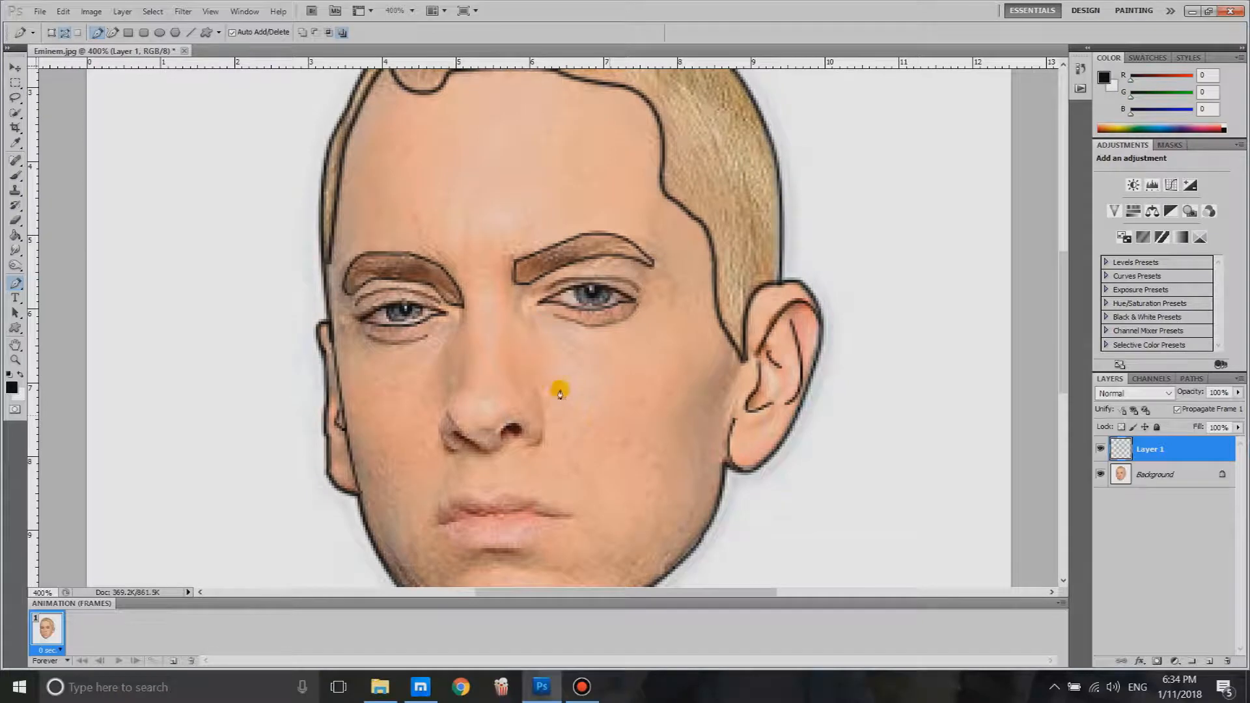
scroll(569, 391, "down", 2)
left_click_drag(513, 350, 518, 376)
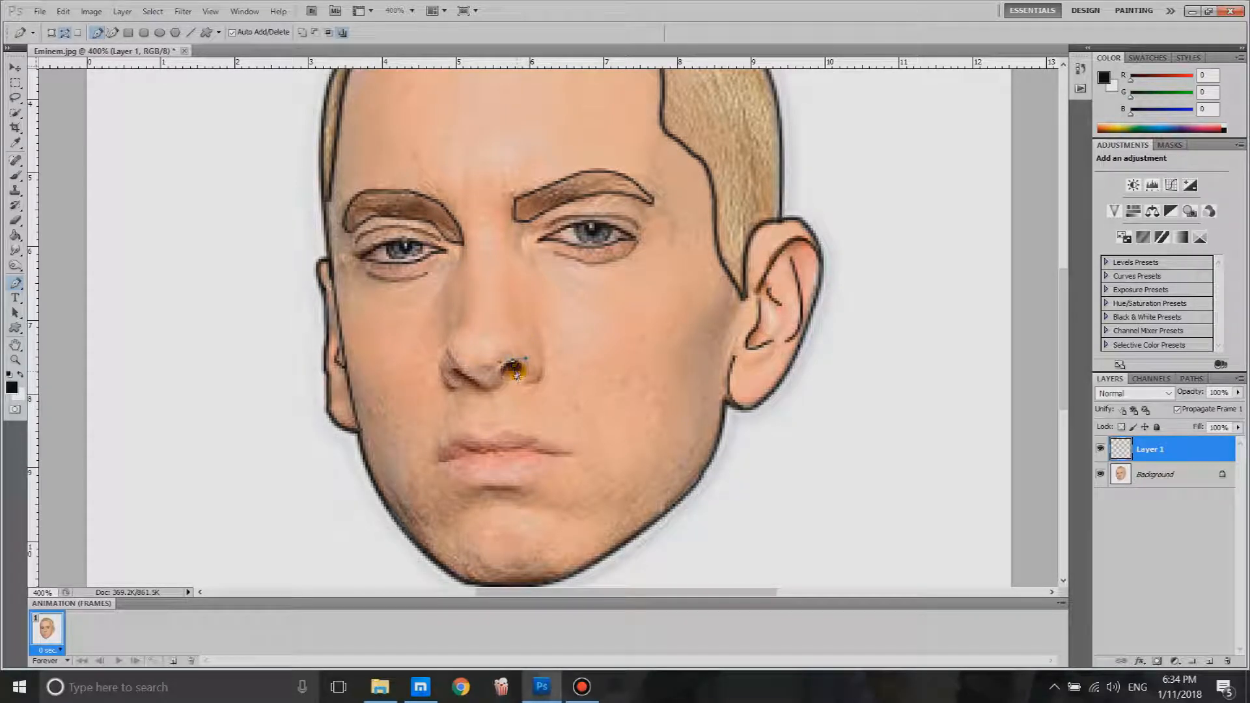
left_click_drag(519, 372, 514, 391)
- Fill the right nostril path with black (000000), delete the path, and check the result without the Background layer
right_click(586, 399)
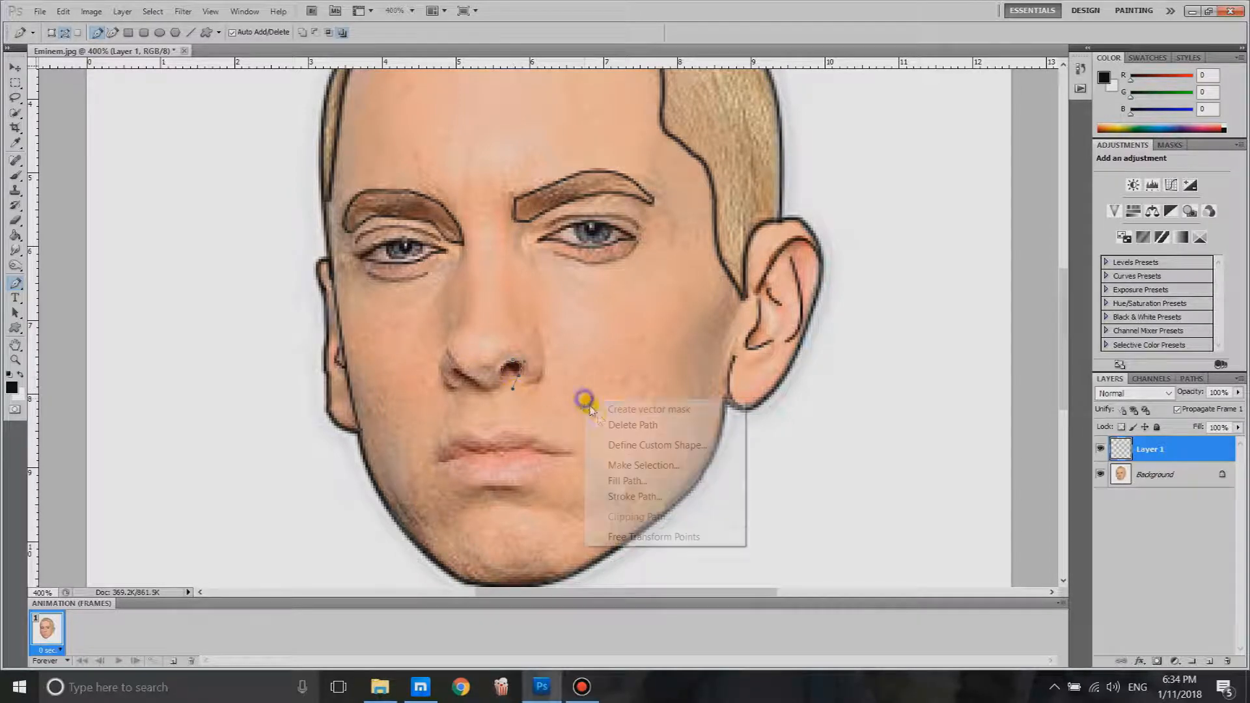
left_click(642, 480)
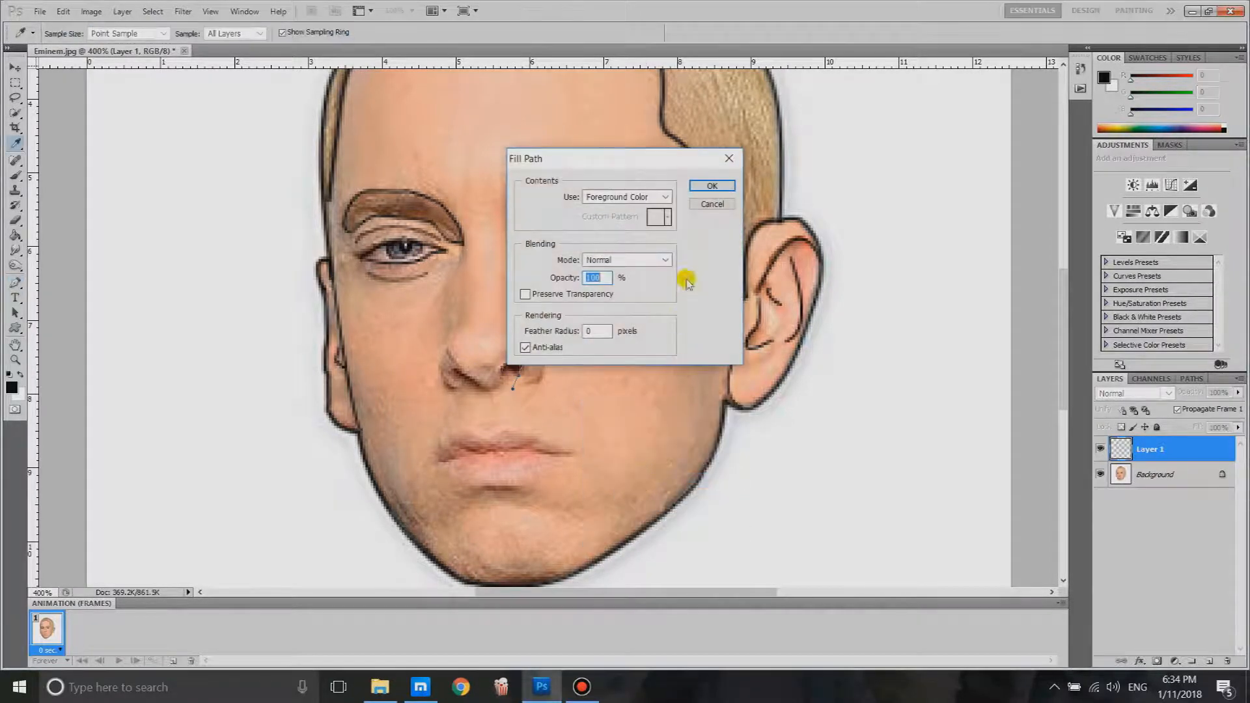
left_click(664, 197)
left_click(638, 236)
left_click(523, 323)
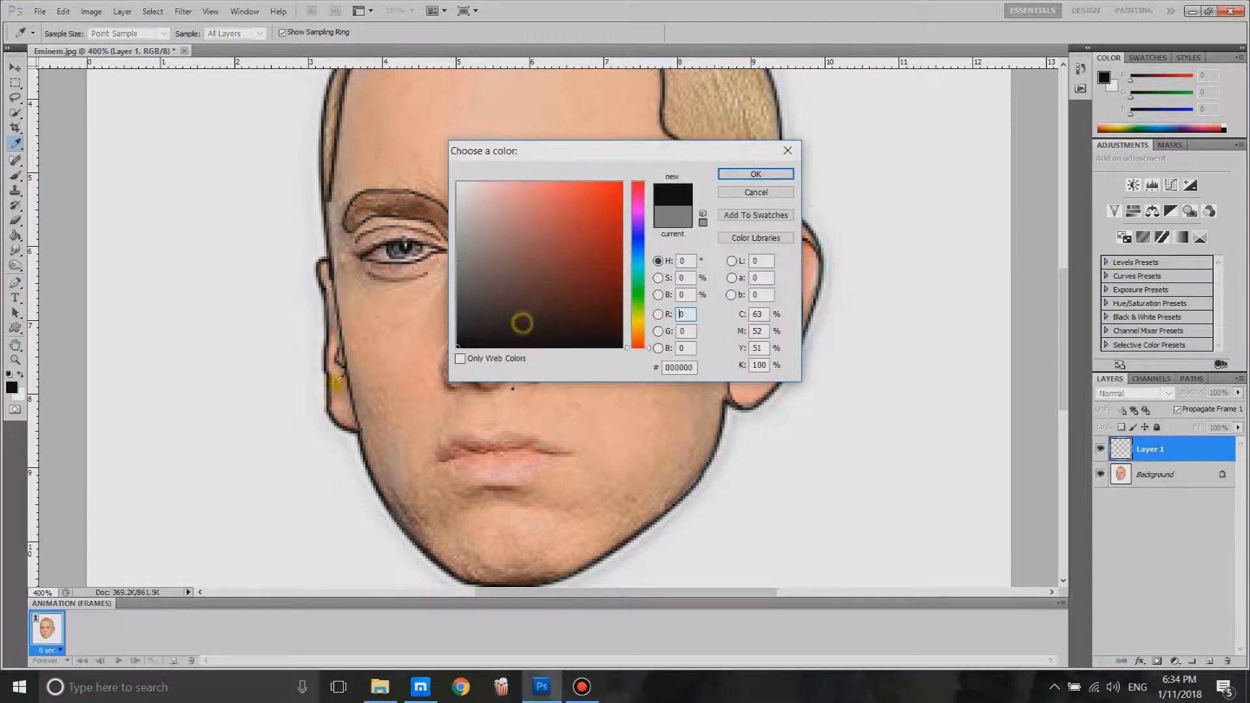
left_click(723, 173)
left_click(701, 188)
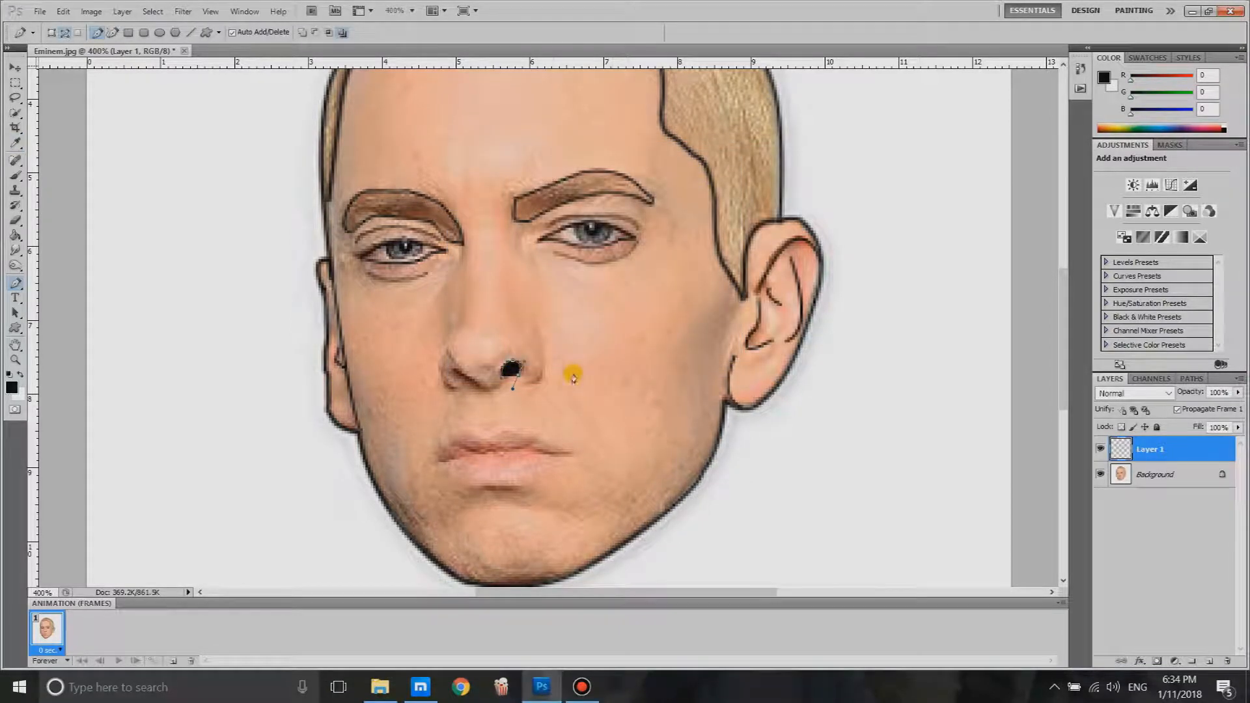
right_click(558, 365)
left_click(591, 330)
left_click(1100, 478)
left_click(1100, 479)
- Try to trace the left nostril and the underside of the nose and stroke the path
left_click(456, 370)
left_click(471, 368)
left_click(482, 393)
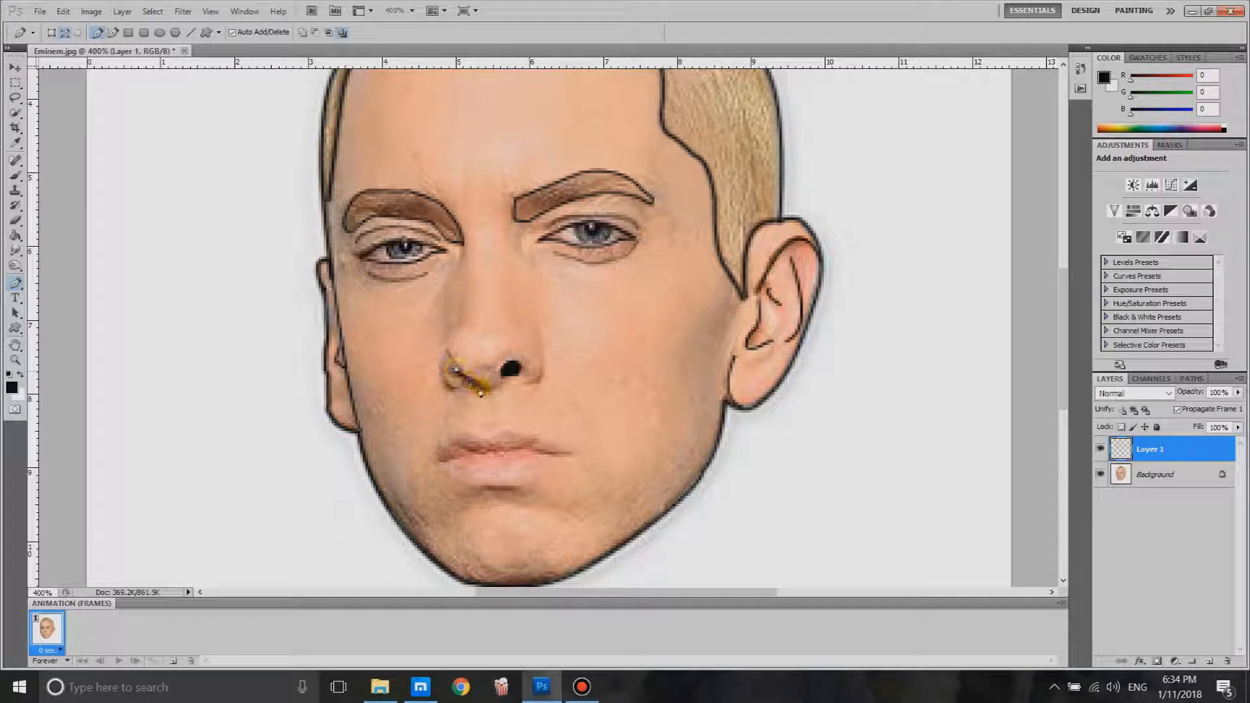
right_click(481, 394)
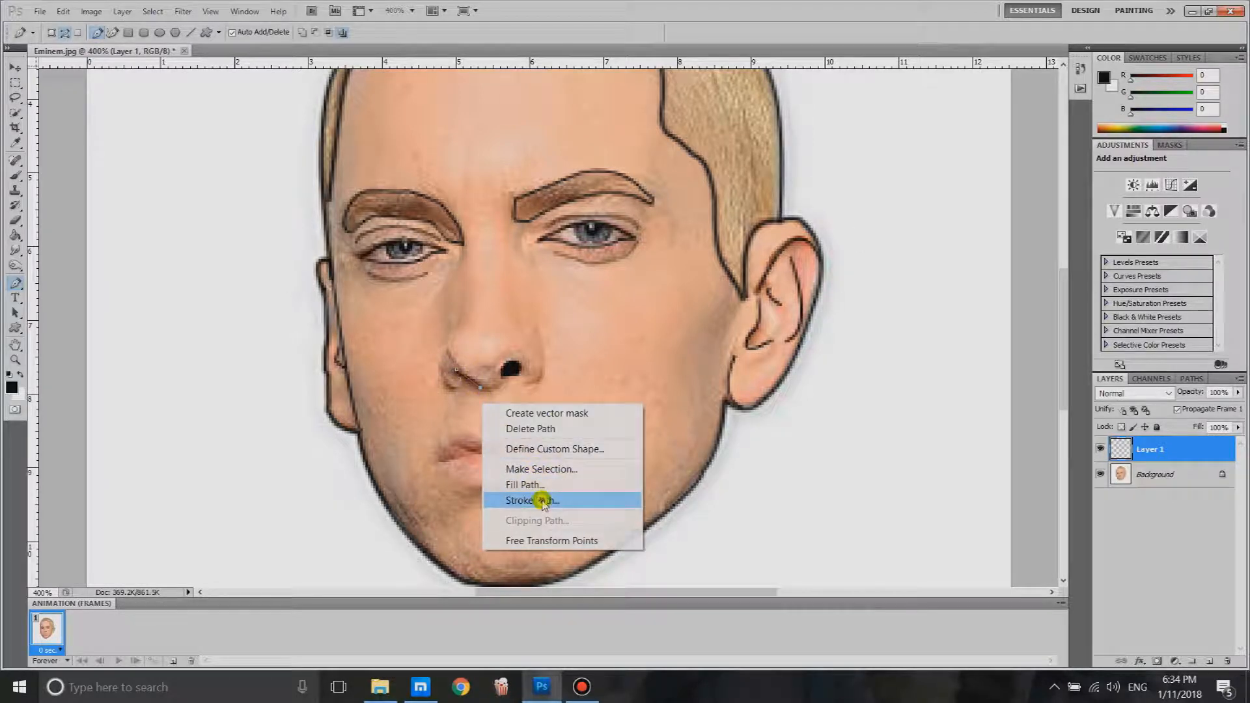
left_click(551, 508)
key("Return")
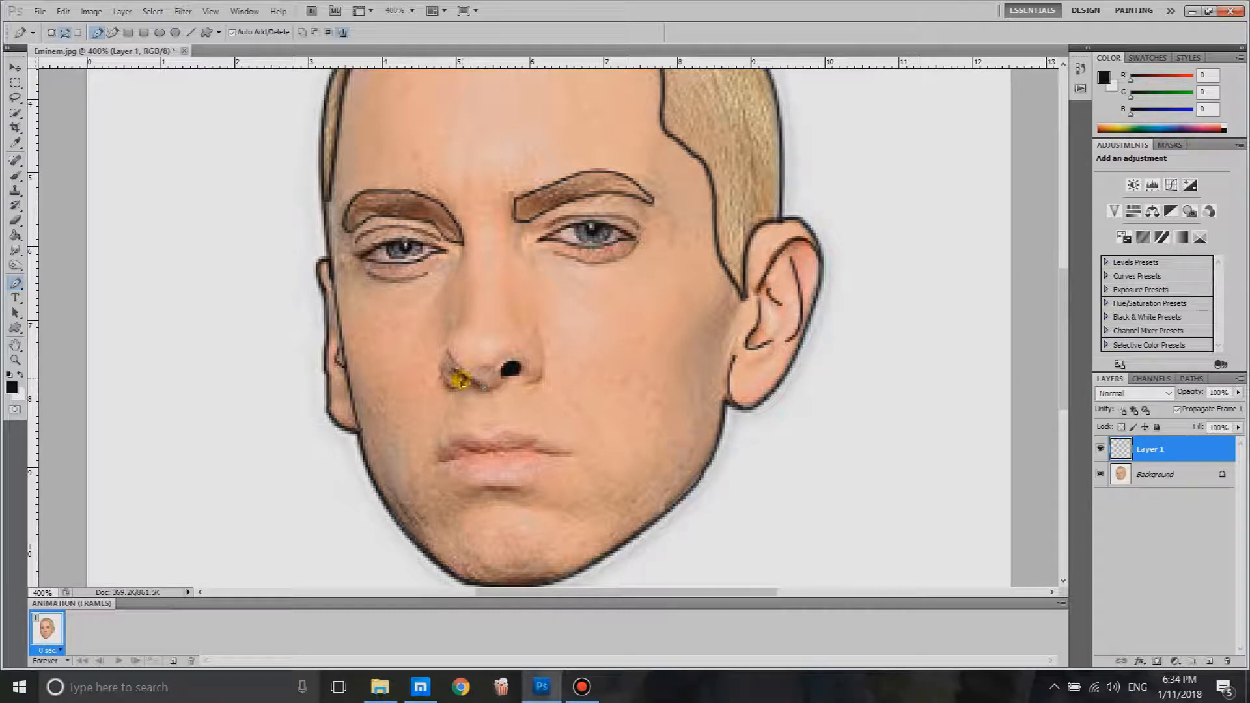
- Stroke the left nostril path with the brush, fill it with black, and check it without the Background layer
right_click(467, 420)
left_click(559, 517)
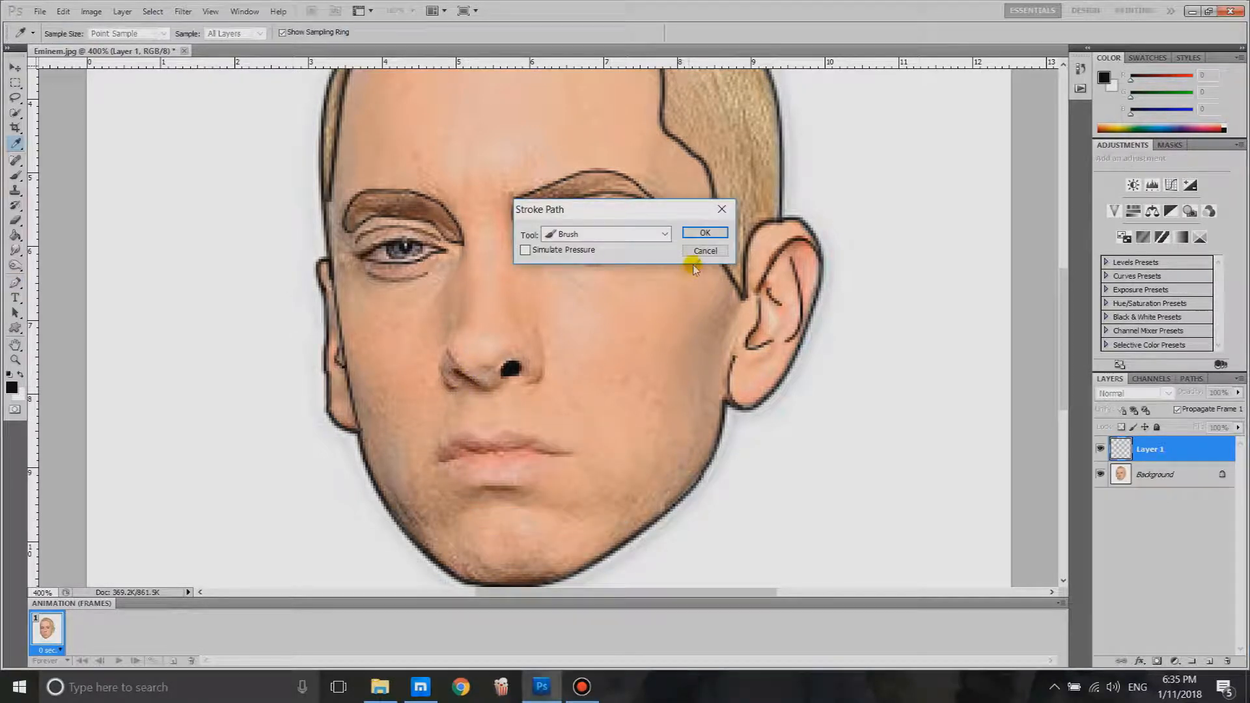
left_click(696, 235)
right_click(510, 420)
left_click(584, 495)
key("Return")
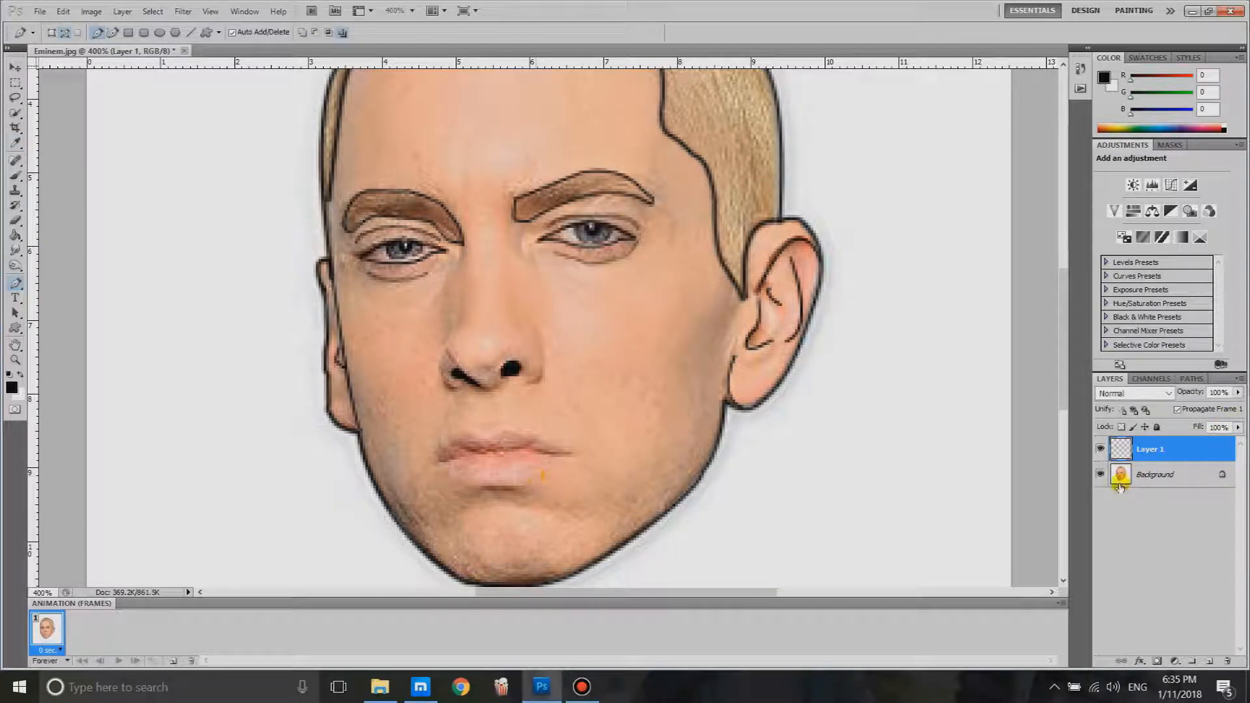
left_click(1100, 476)
left_click(1100, 475)
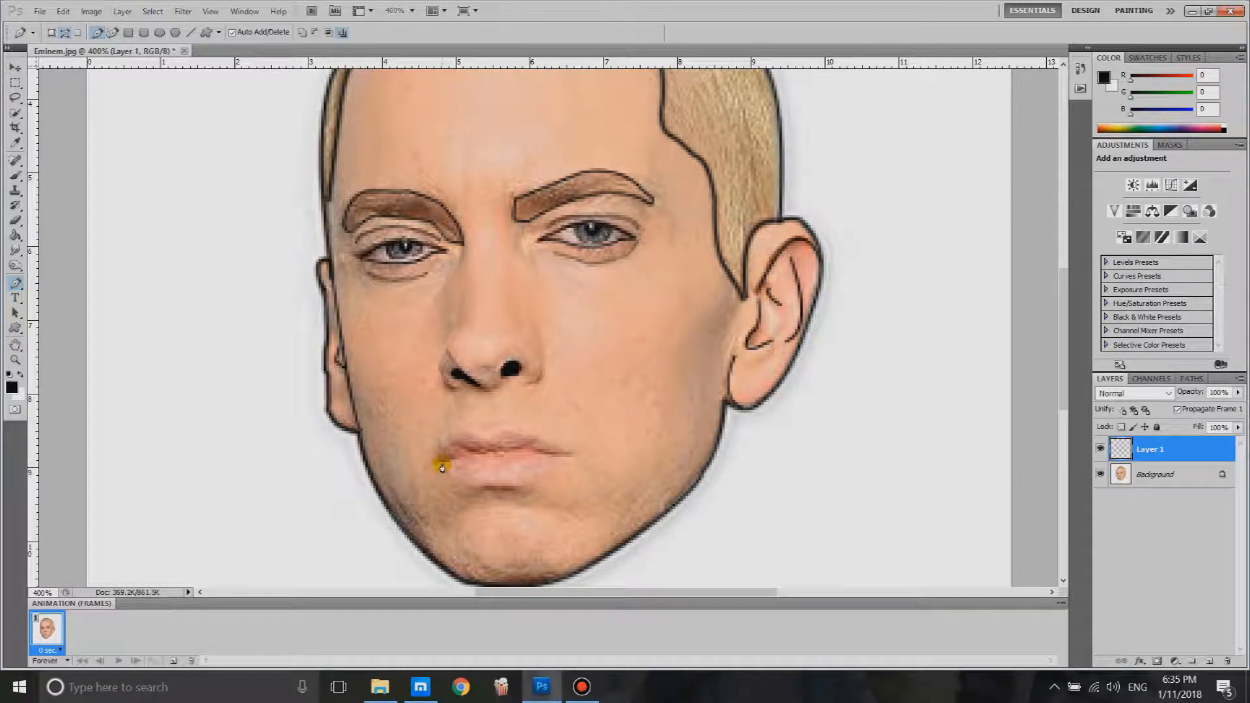
- Trace the line between the lips with the Pen tool and stroke the path
left_click_drag(442, 463, 469, 457)
left_click_drag(476, 456, 562, 458)
right_click(612, 430)
left_click(651, 524)
key("Return")
key("p")
left_click(467, 463)
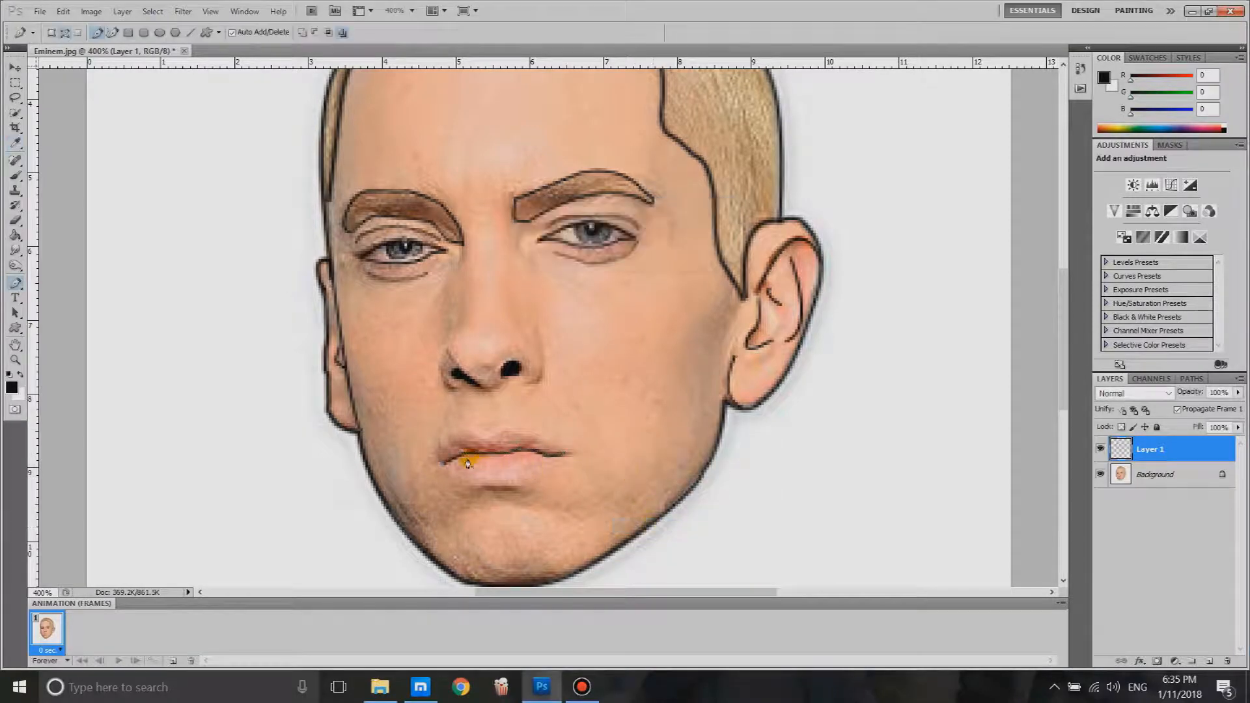
- Trace the upper edge of the upper lip from corner to corner with the Pen tool and stroke the path
left_click(438, 460)
mouse_move(483, 442)
left_mouse_down()
mouse_move(520, 433)
mouse_move(564, 455)
left_mouse_up()
right_click(579, 485)
left_click(639, 580)
key("Return")
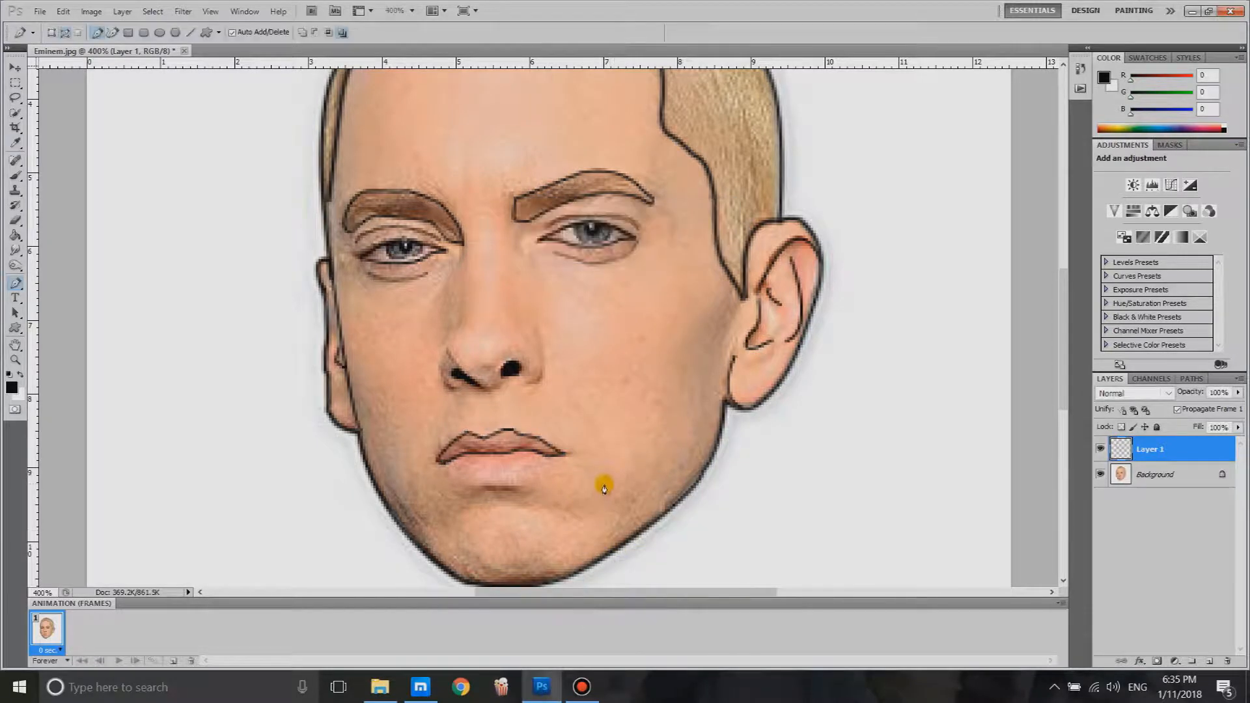
- Trace the lower edge of the lower lip with the Pen tool and stroke the path
left_click(472, 486)
left_click(510, 486)
right_click(592, 466)
left_click(628, 559)
key("Return")
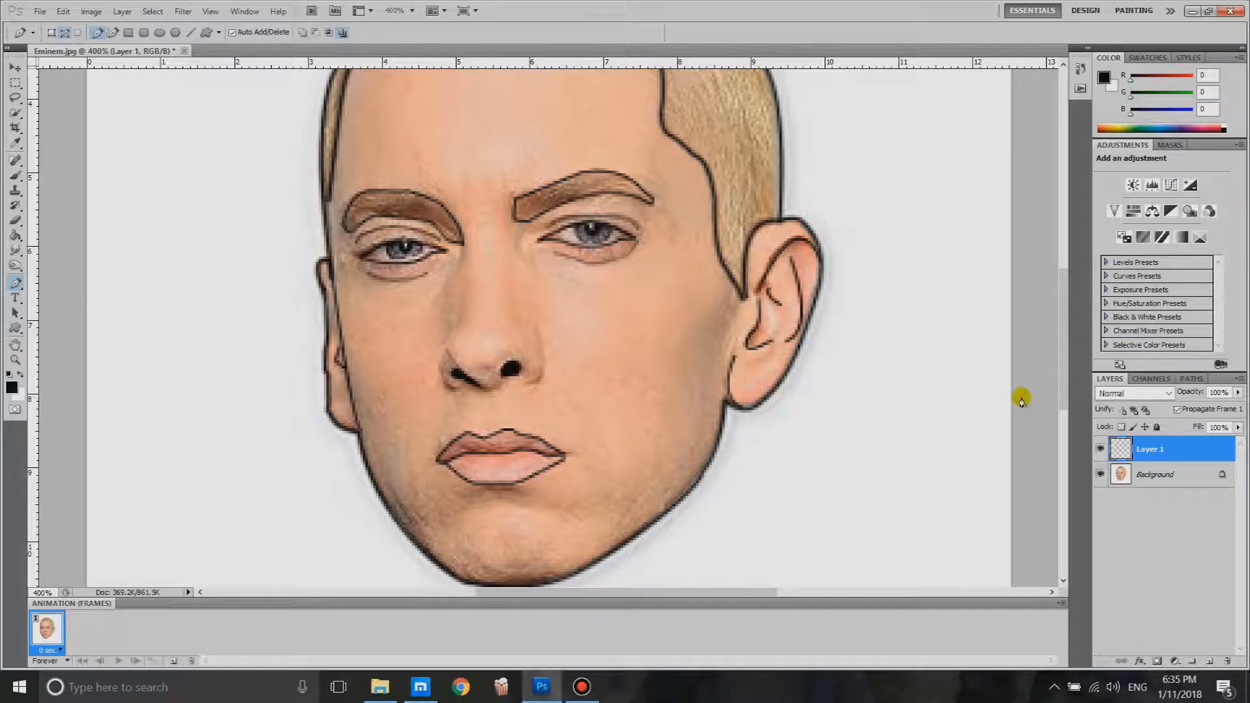
- Check the whole line drawing with the Background layer hidden, and show the photo again
key("ctrl+minus")
key("ctrl+minus")
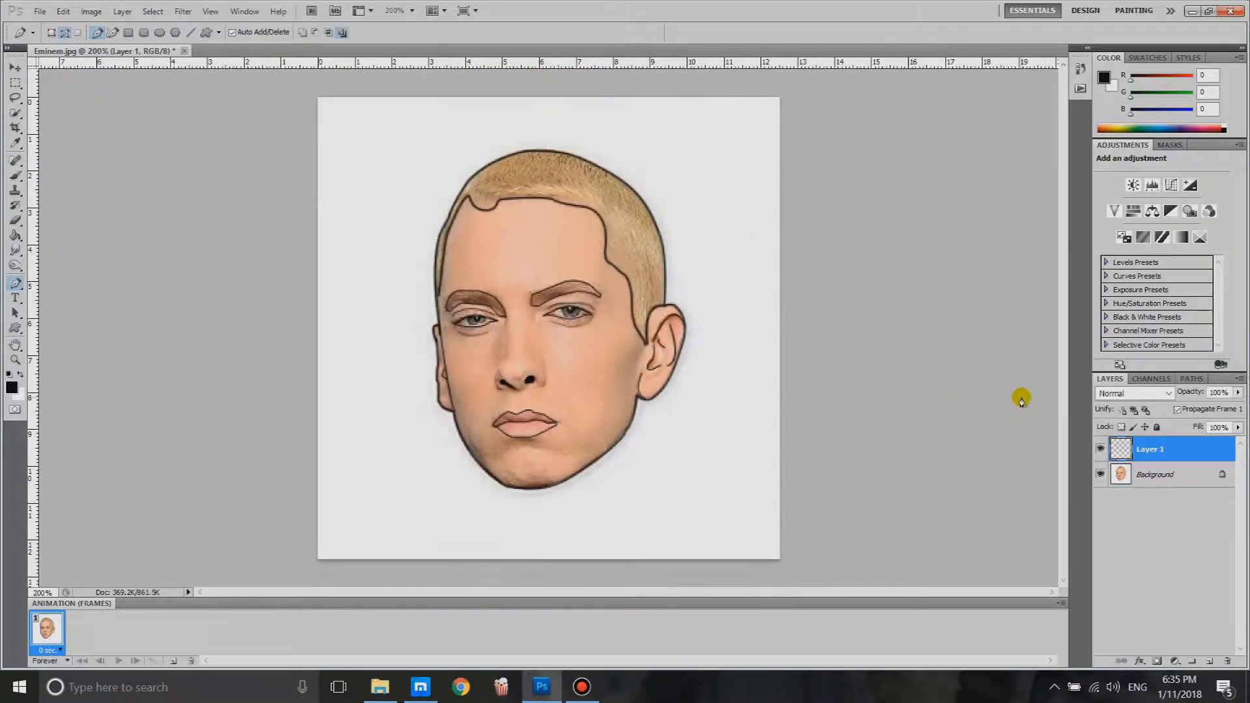
left_click(1102, 474)
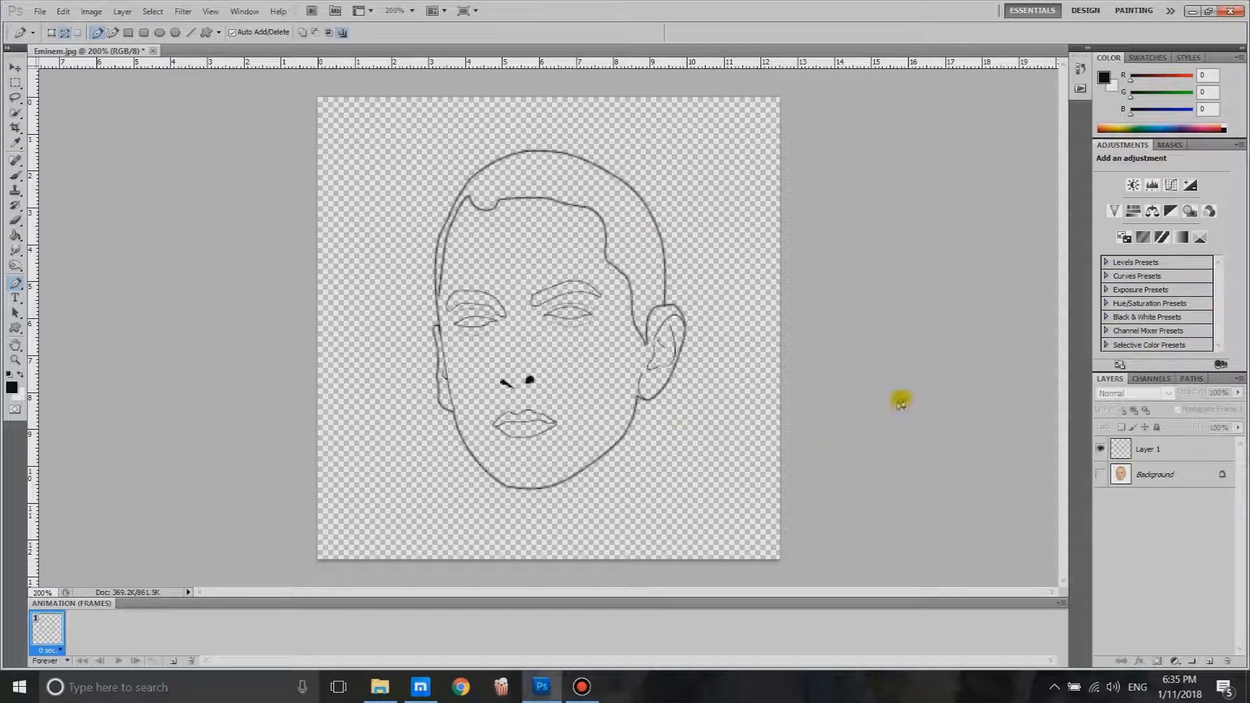
left_click(1100, 475)
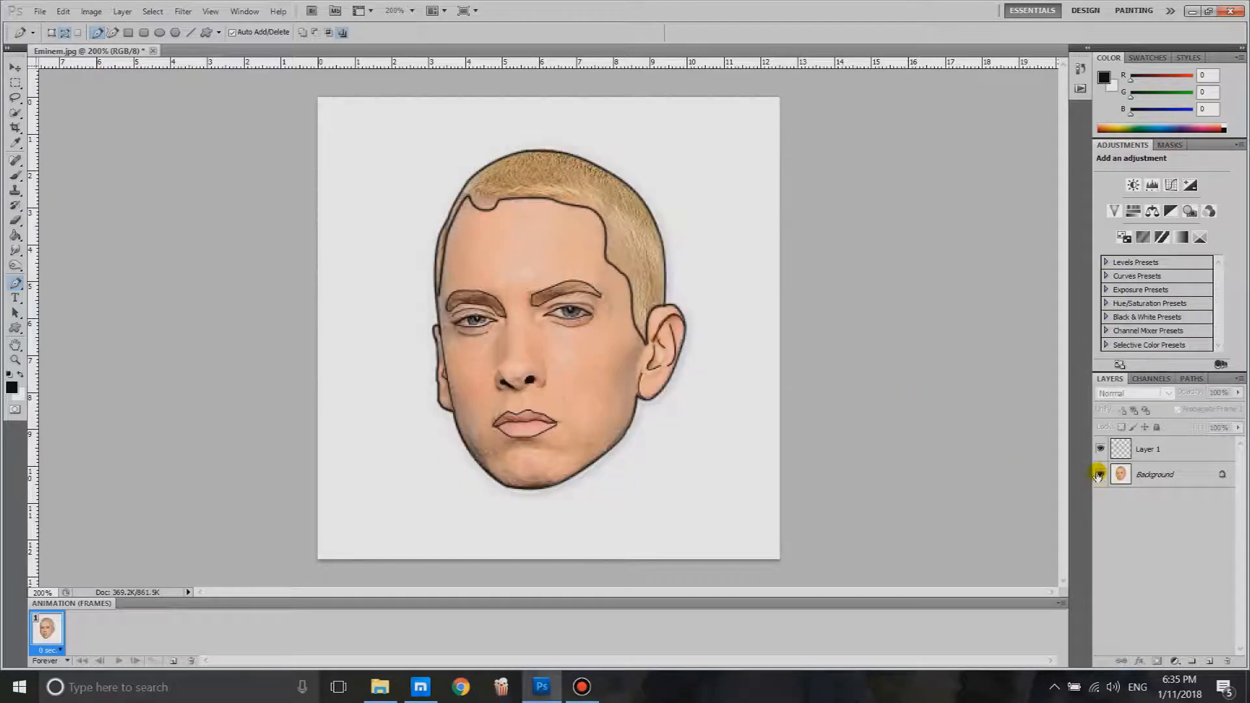
left_click(1100, 475)
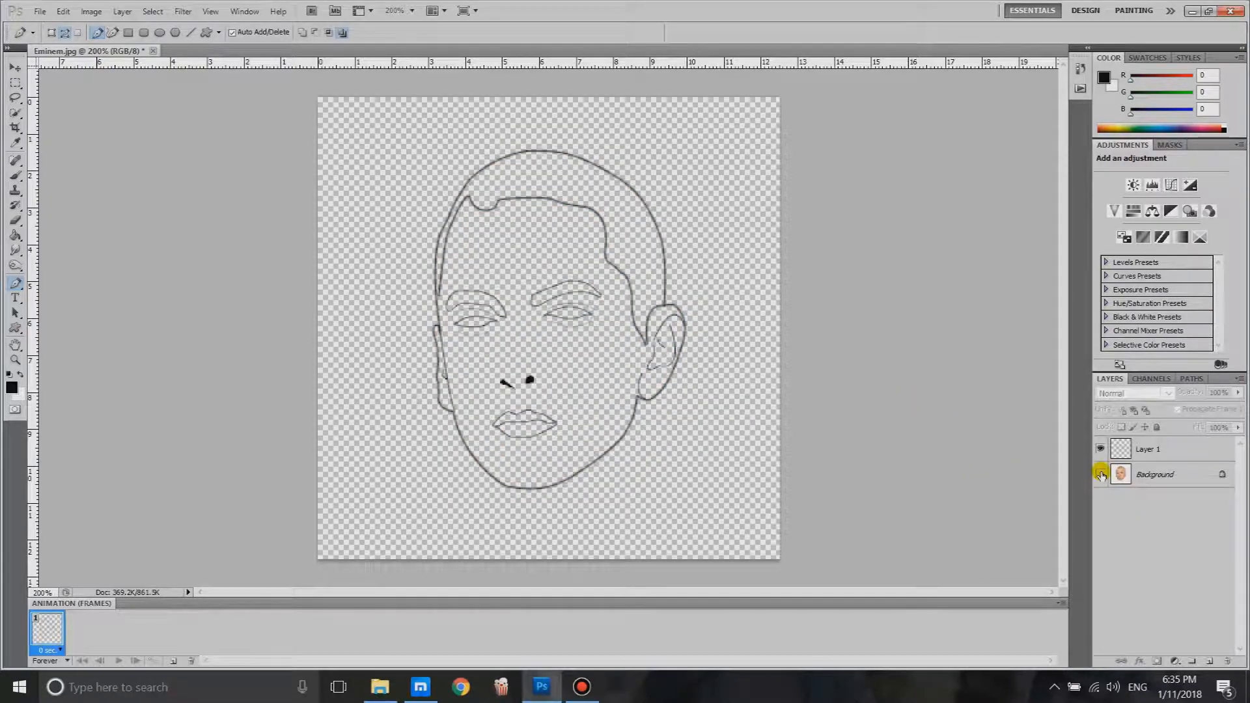
scroll(548, 319, "up", 3)
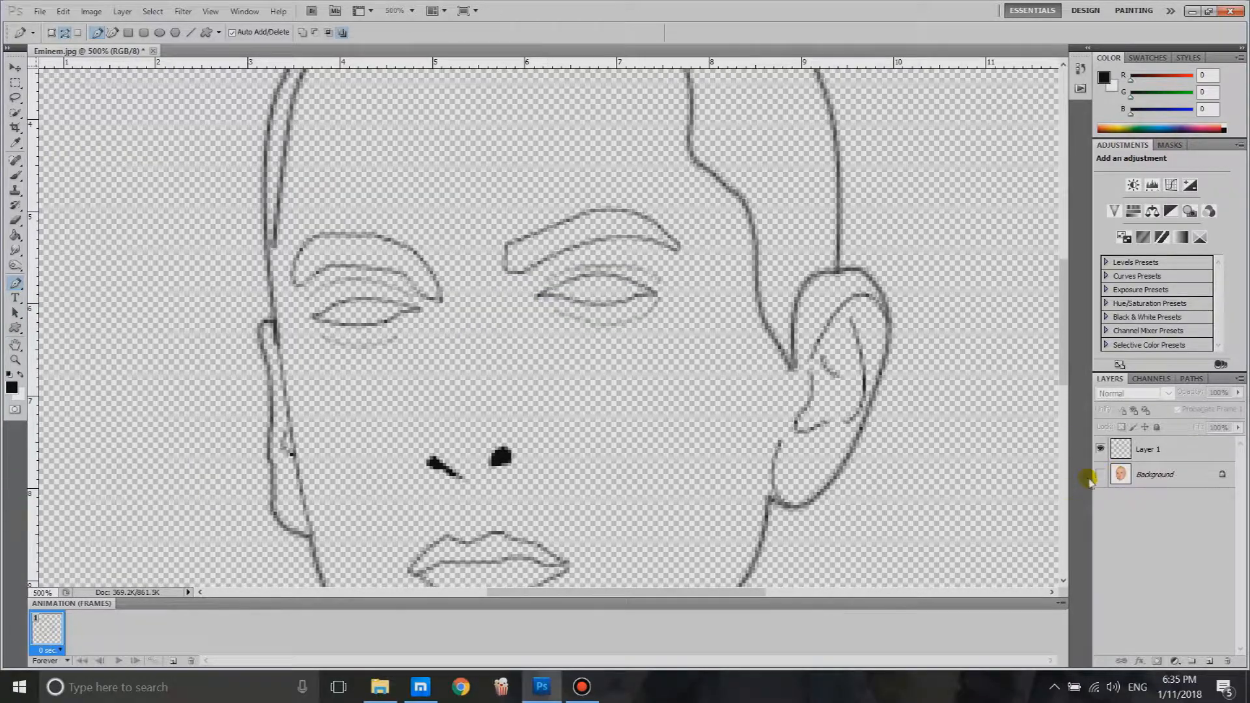
left_click(1120, 475)
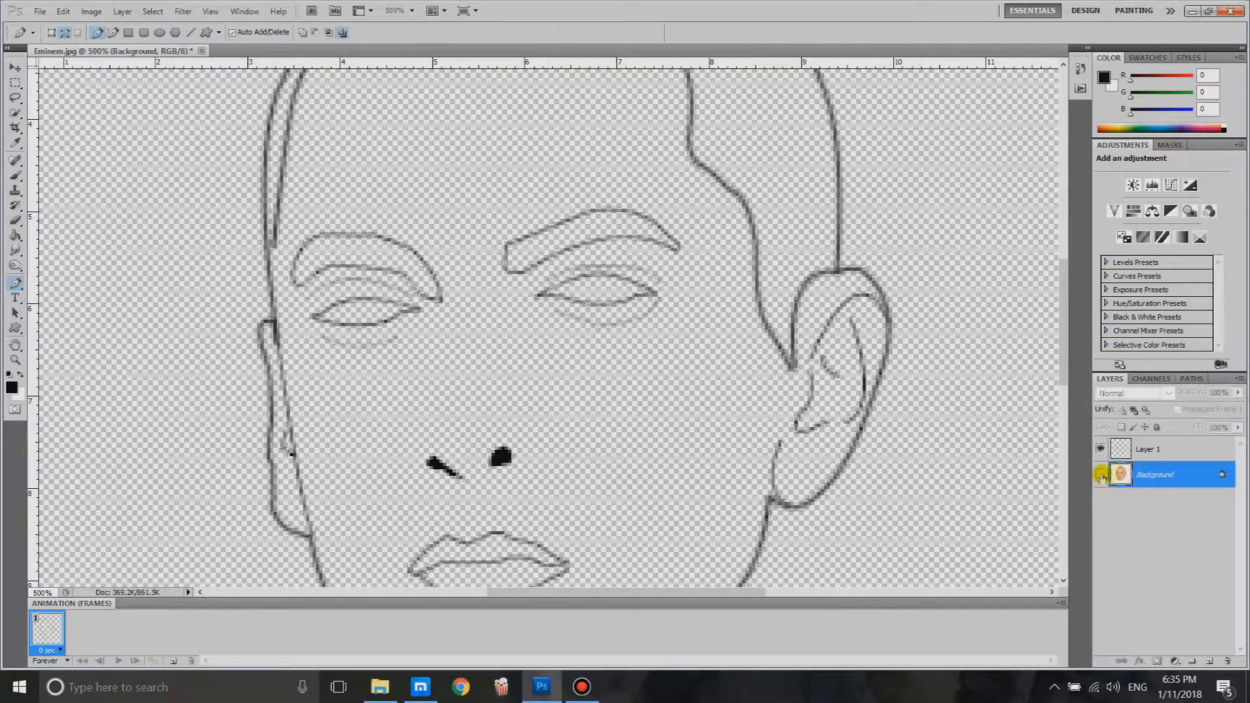
left_click(1100, 475)
- Try to stroke an iris path on the right eye while the Background layer is active, and check the lines without the photo
scroll(628, 390, "up", 2)
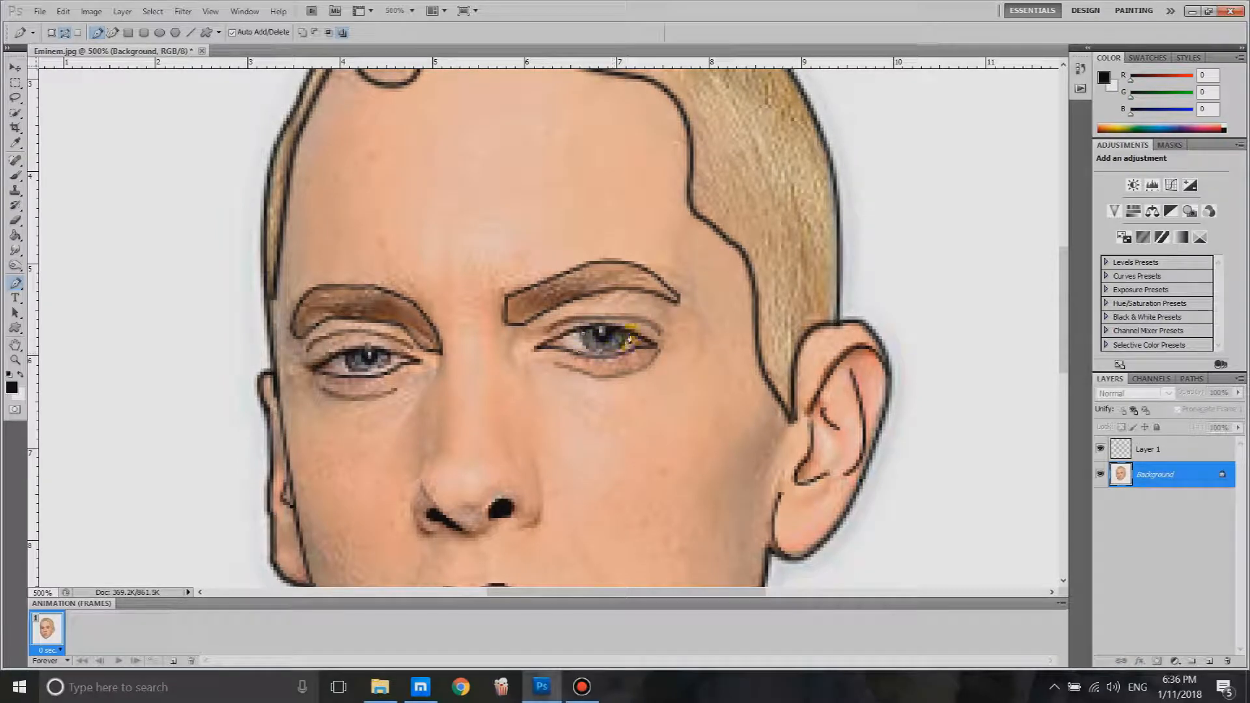
right_click(622, 366)
left_click(667, 465)
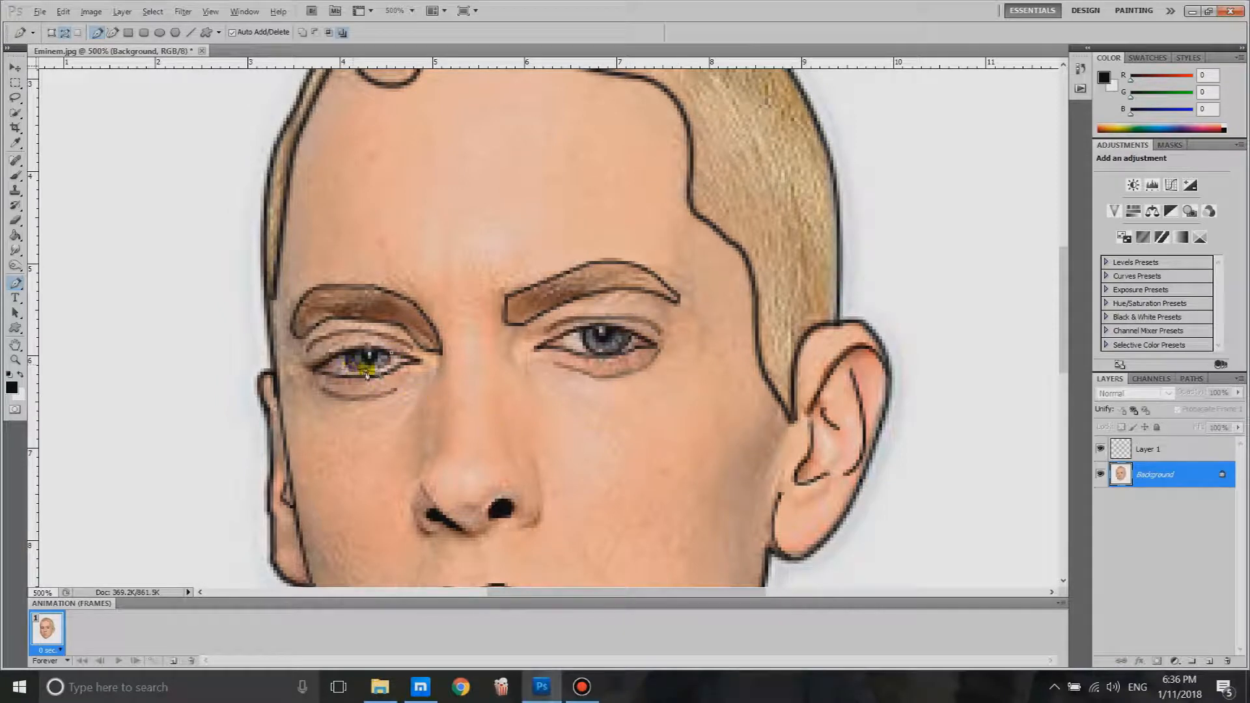
left_click(1101, 474)
left_click(1100, 474)
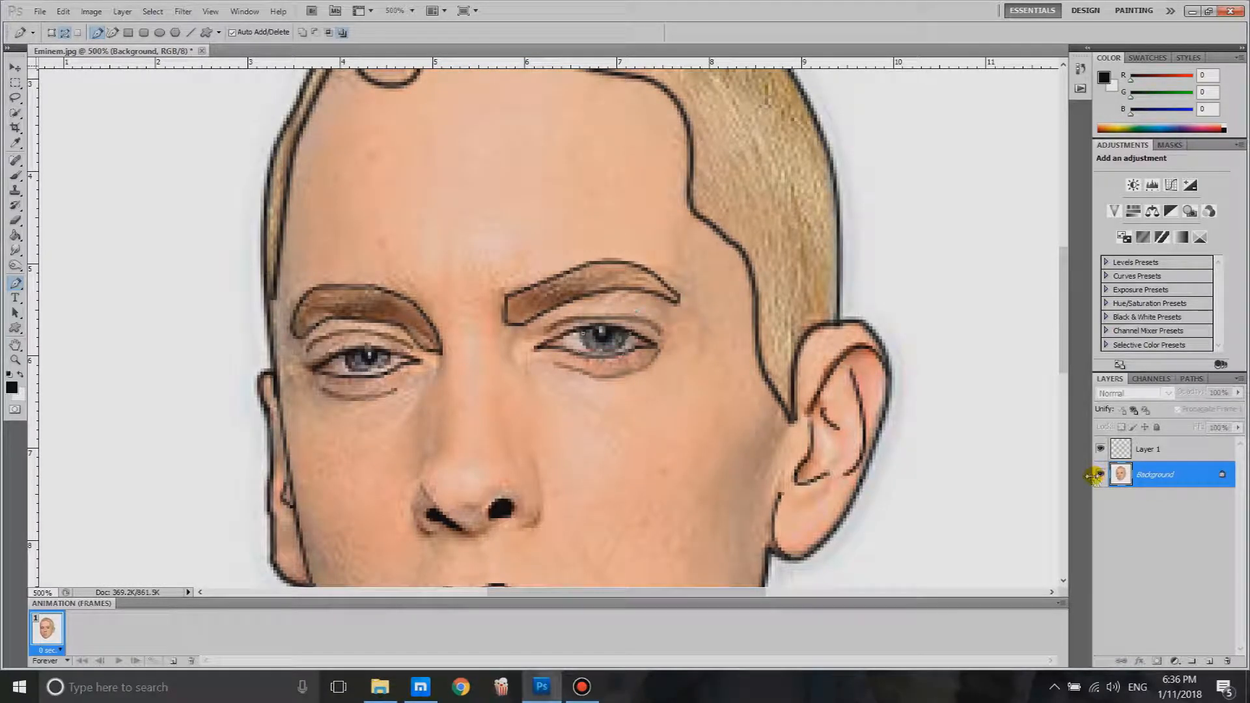
- Stroke the right eye's iris path with the brush on Layer 1
left_click(1163, 449)
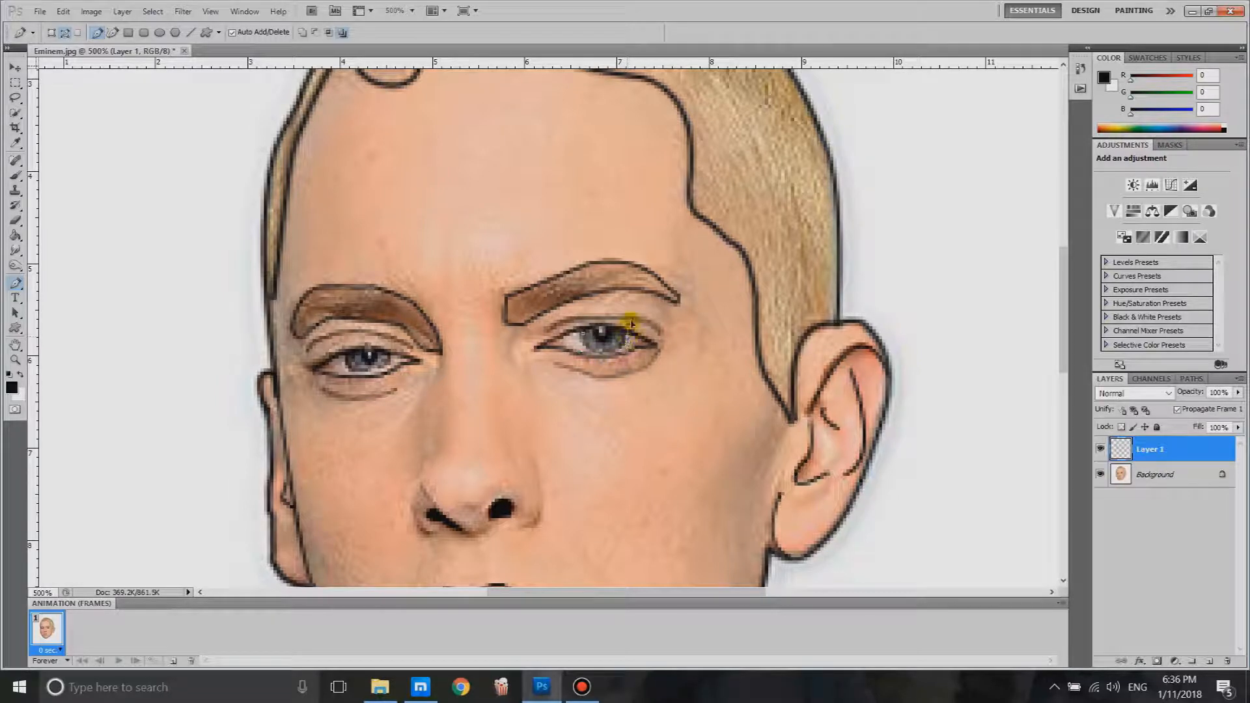
right_click(582, 395)
left_click(632, 495)
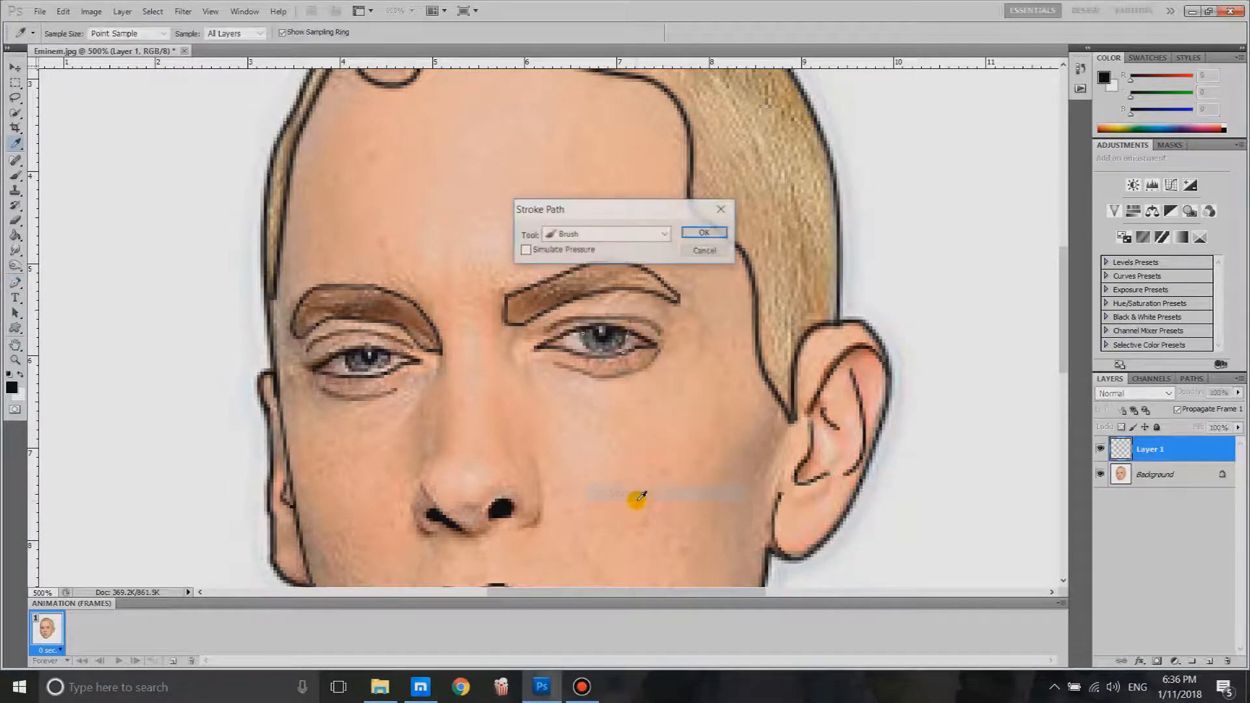
key("Return")
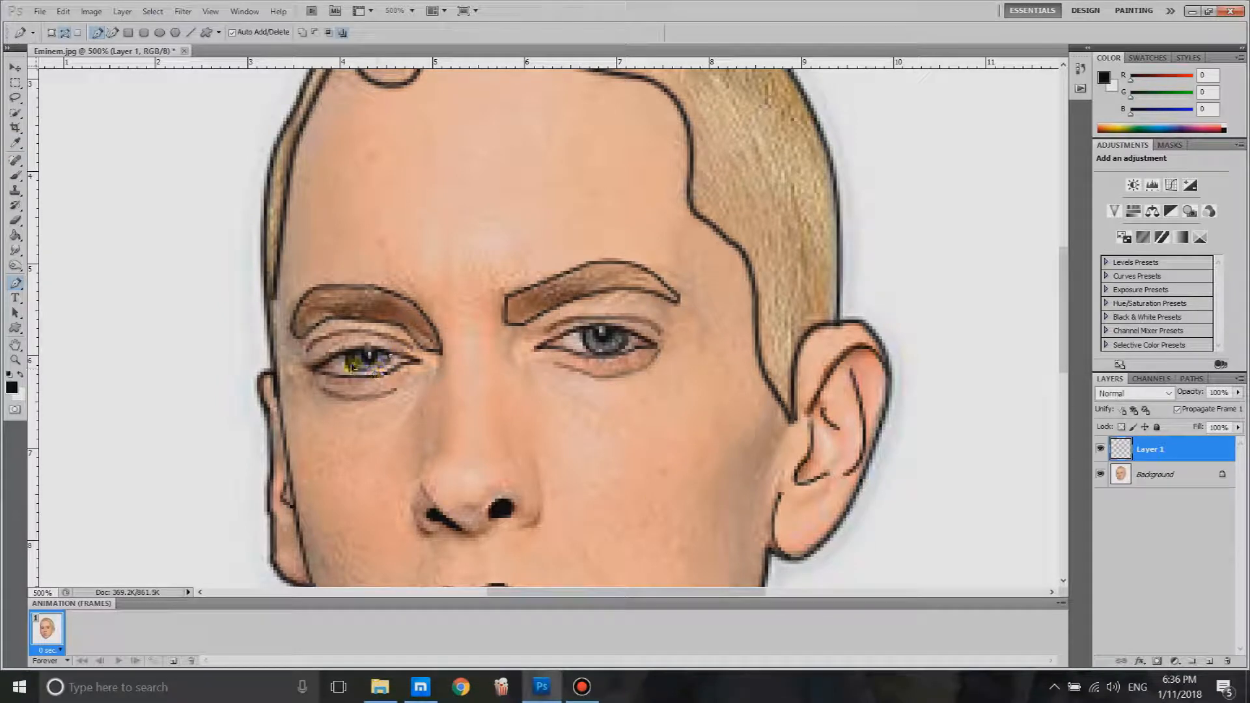
- Trace the left eye's iris with the Pen tool and stroke the path on Layer 1
left_click(348, 355)
right_click(414, 392)
left_click(468, 506)
key("Return")
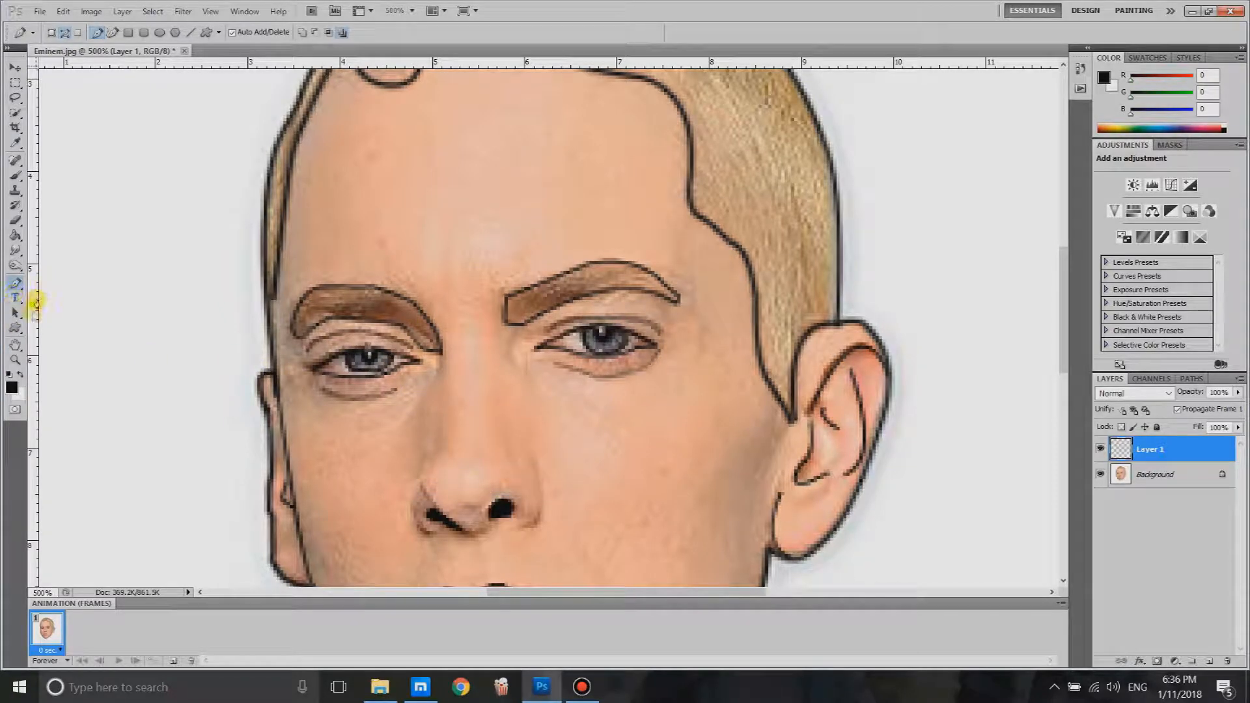
- Set the brush size to 4 px and paint a black pupil in each eye on Layer 1
left_click(15, 176)
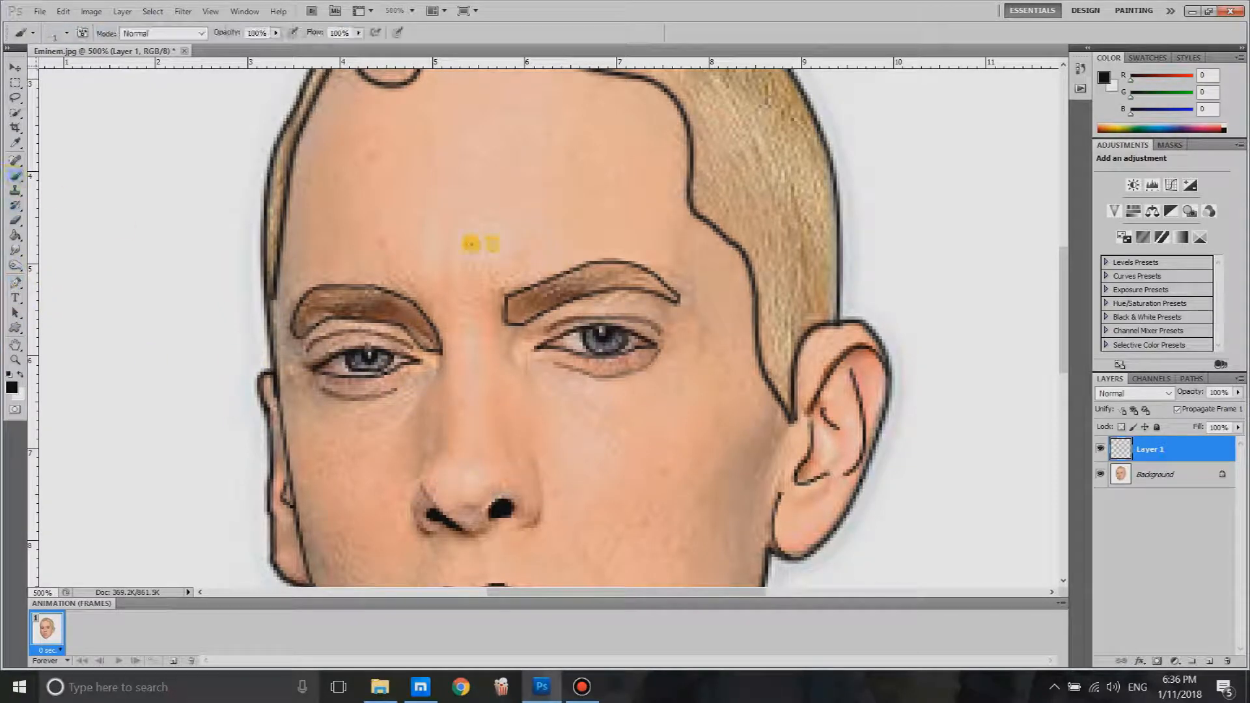
right_click(471, 243)
mouse_move(480, 291)
left_mouse_down()
mouse_move(432, 279)
mouse_move(447, 274)
mouse_move(468, 292)
mouse_move(460, 252)
mouse_move(438, 274)
mouse_move(467, 289)
left_mouse_up()
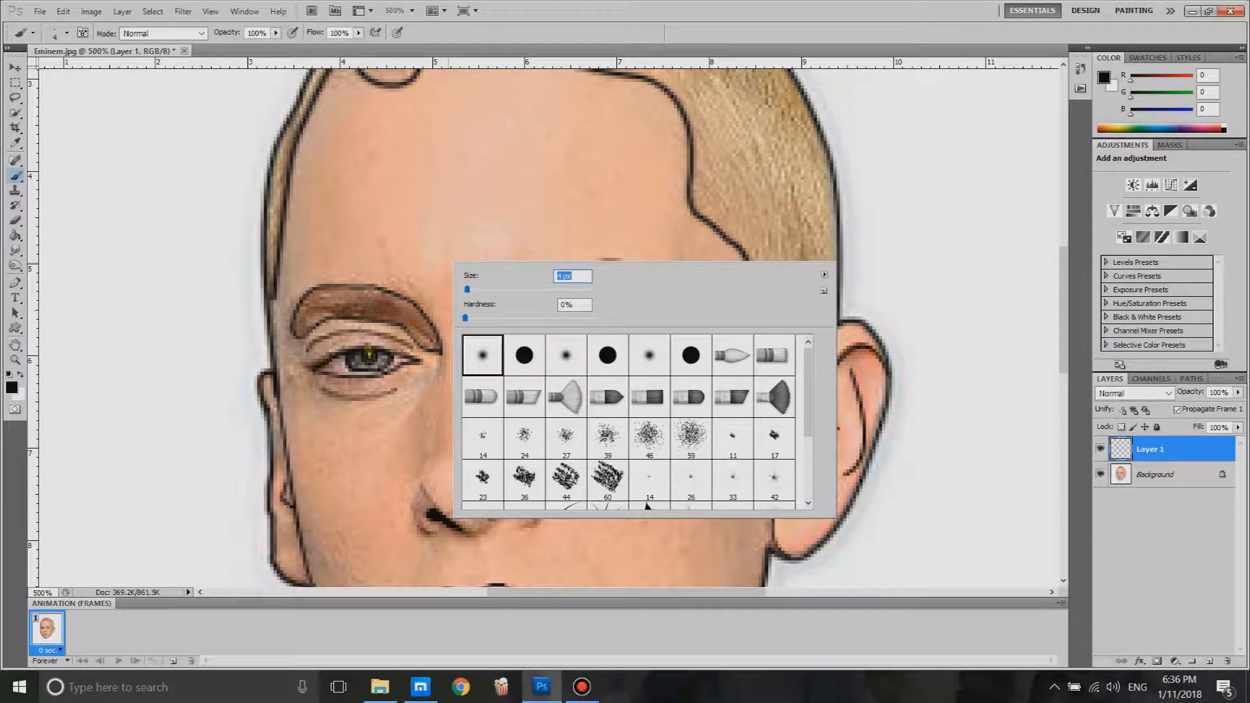
left_click(368, 355)
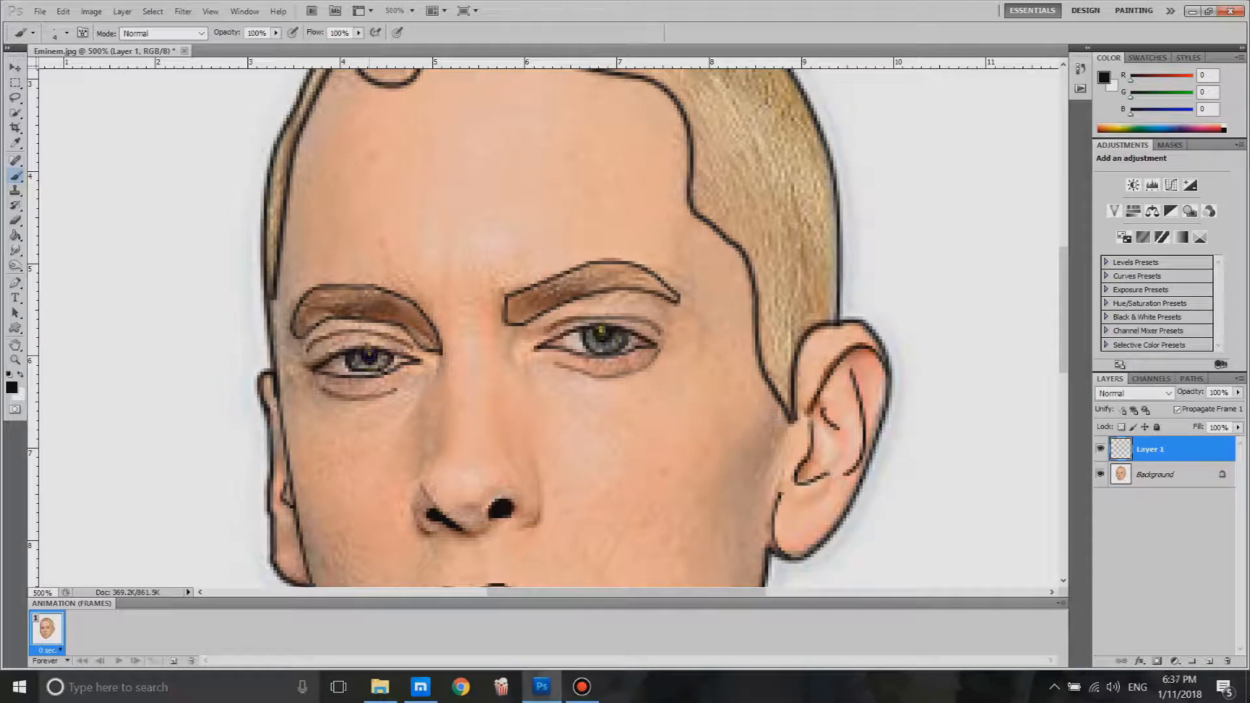
left_click(600, 330)
left_click(602, 336)
- Check the eye outlines and pupils with the Background layer hidden, and view the whole head with the photo shown
left_click(1100, 474)
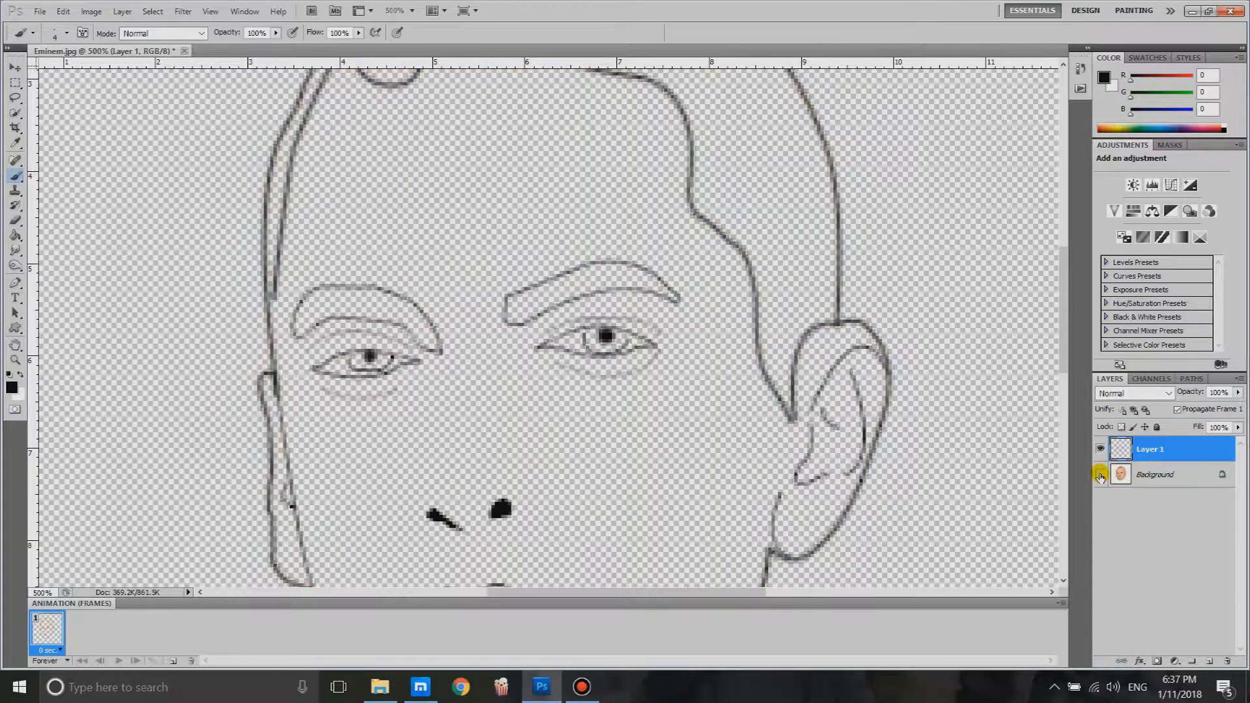
left_click(1100, 475)
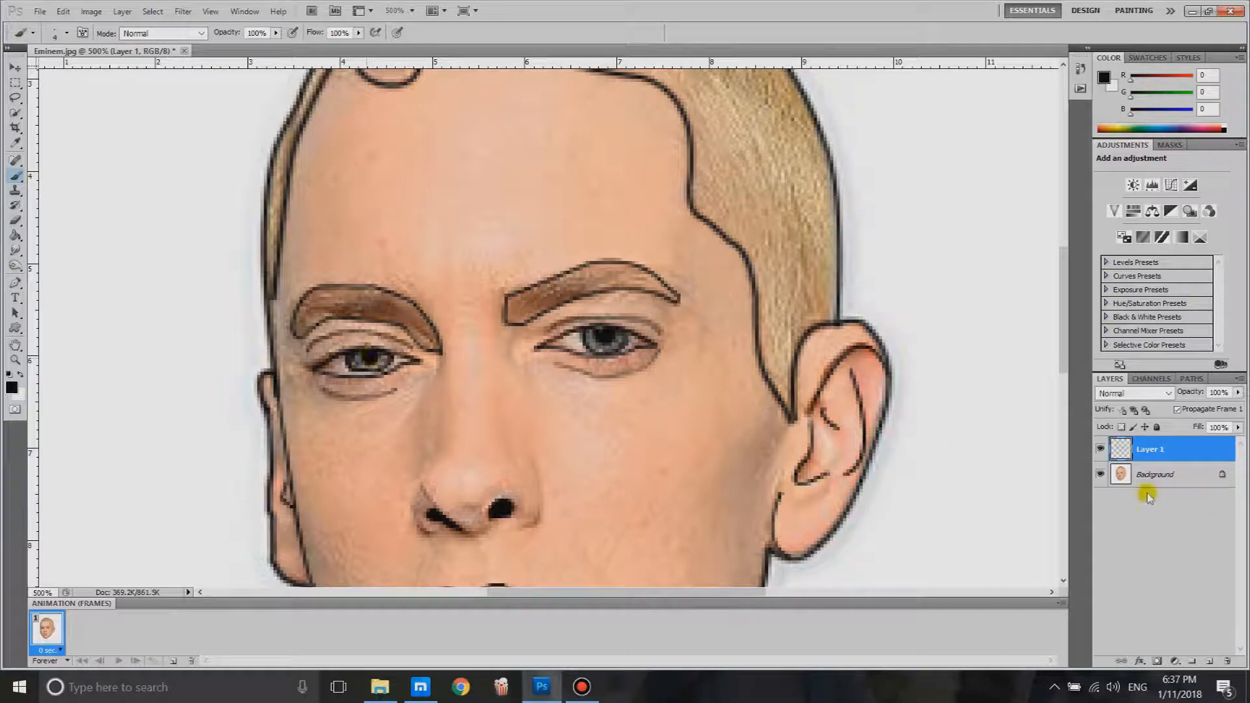
left_click(1101, 476)
left_click(1101, 476)
key("ctrl+minus")
key("ctrl+minus")
key("ctrl+minus")
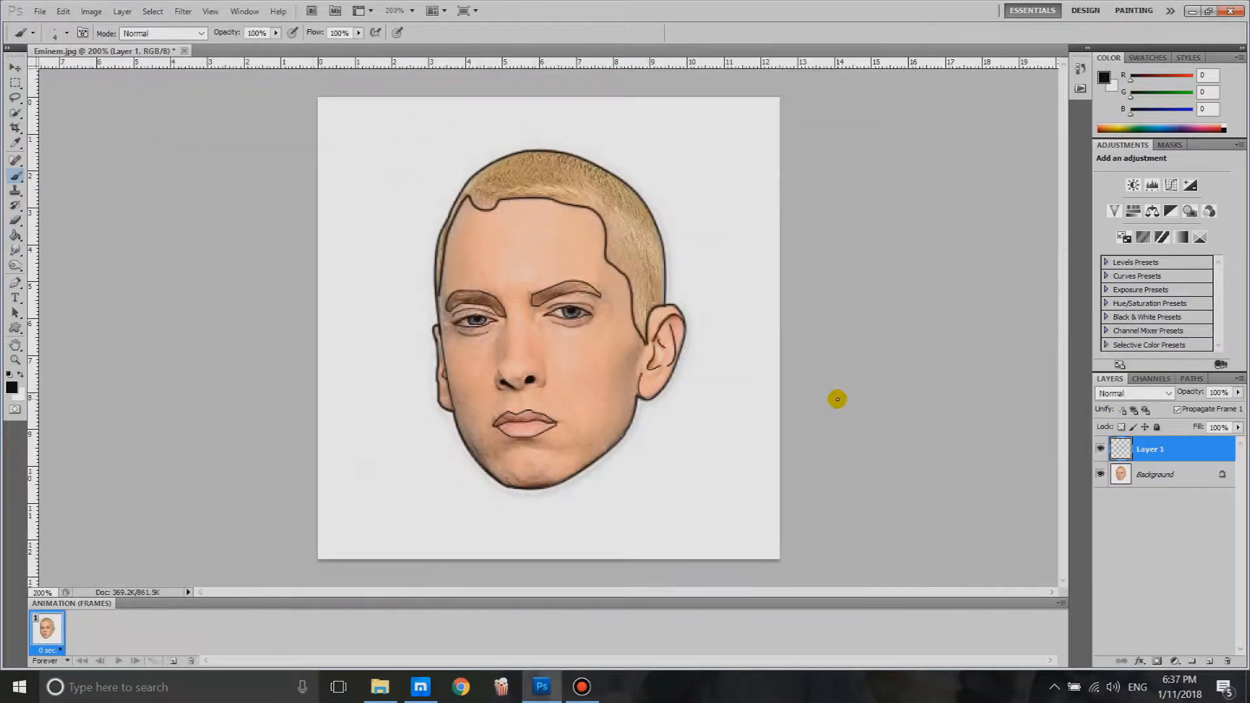
- Set the soft round brush's size to 52 px
left_click(1180, 476)
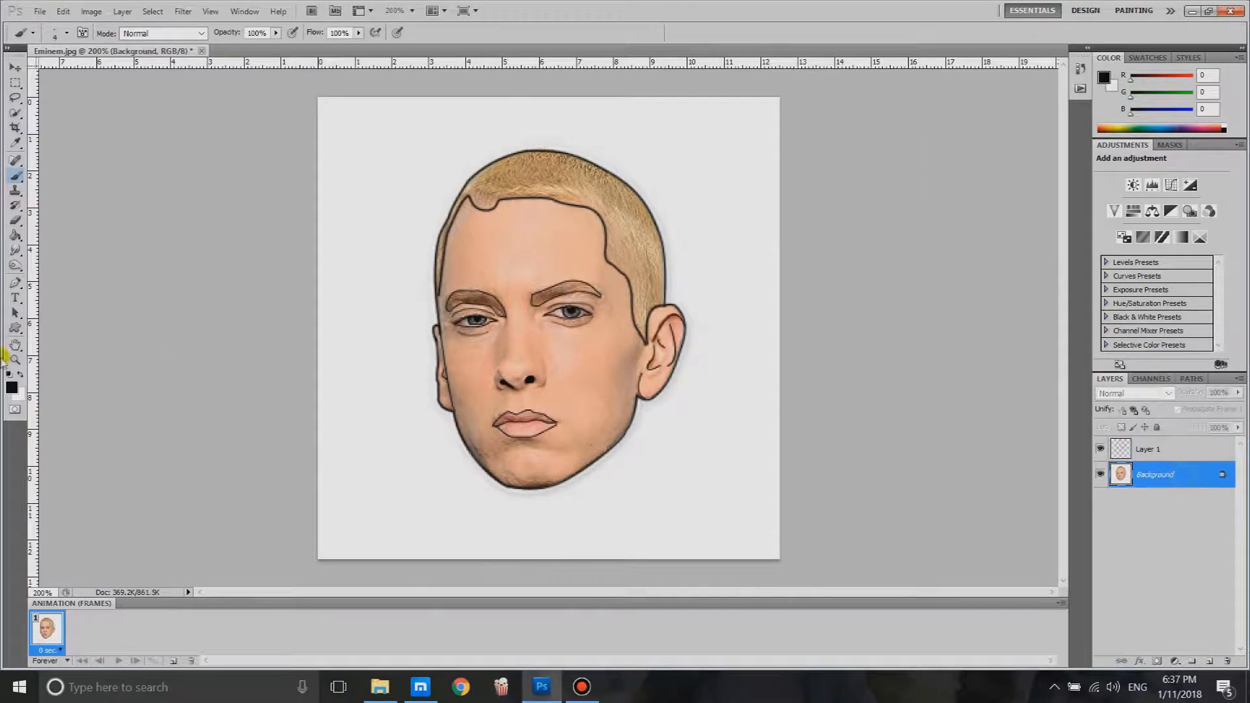
left_click(16, 235)
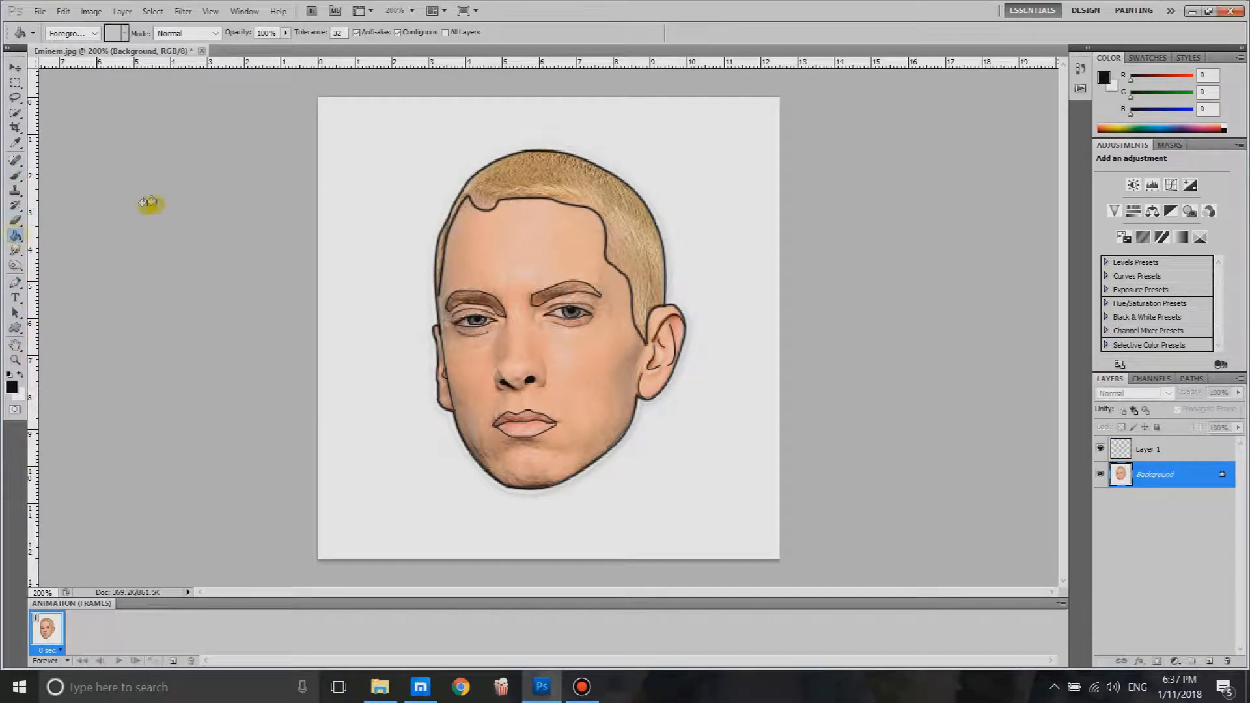
left_click(14, 173)
right_click(342, 261)
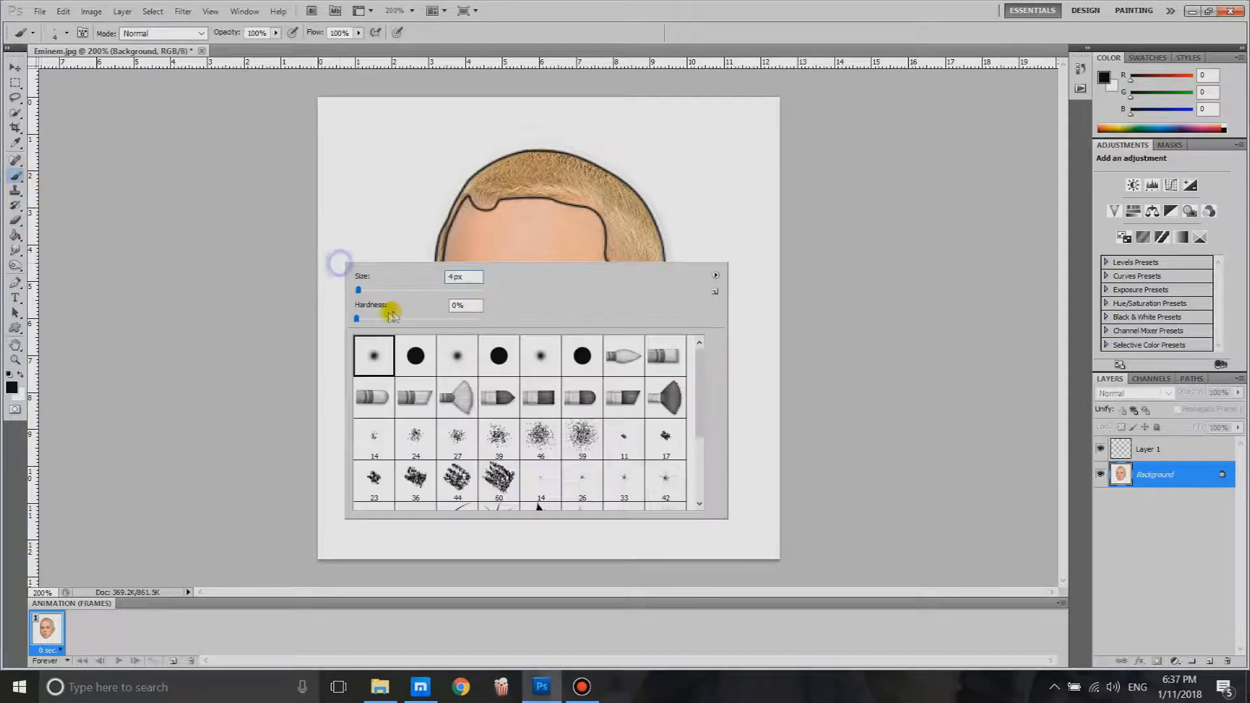
left_click_drag(374, 290, 388, 290)
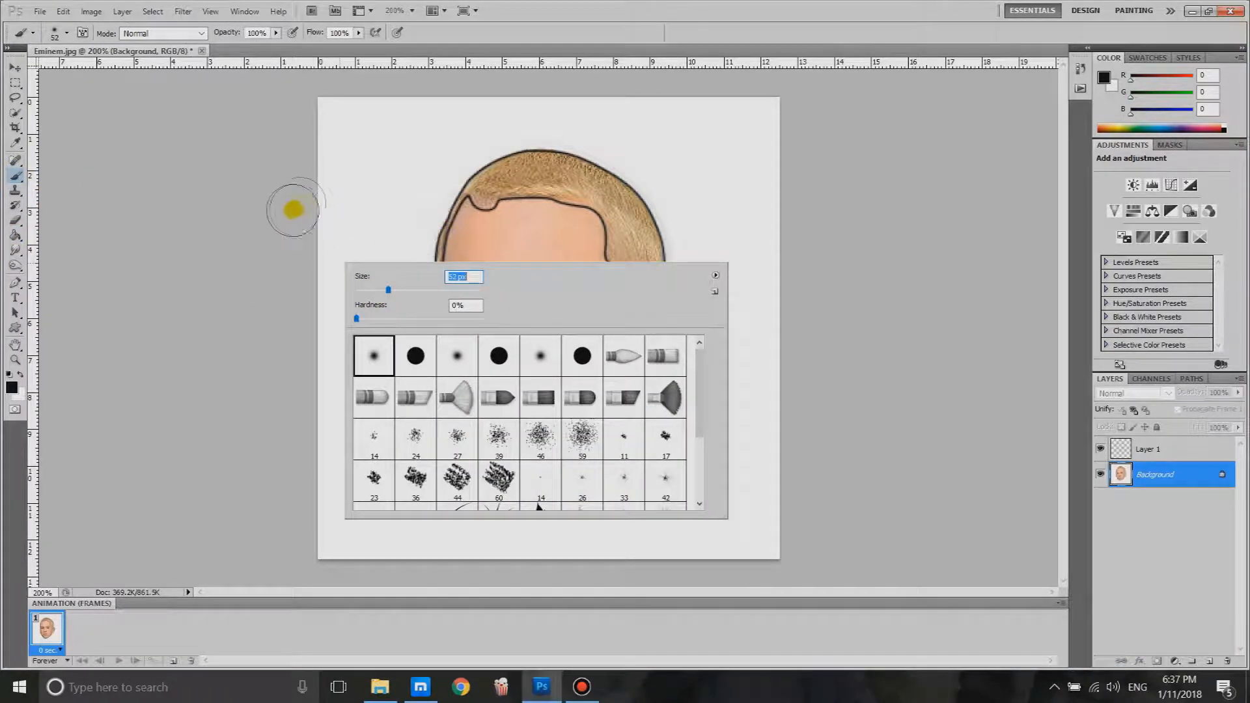
left_click(279, 214)
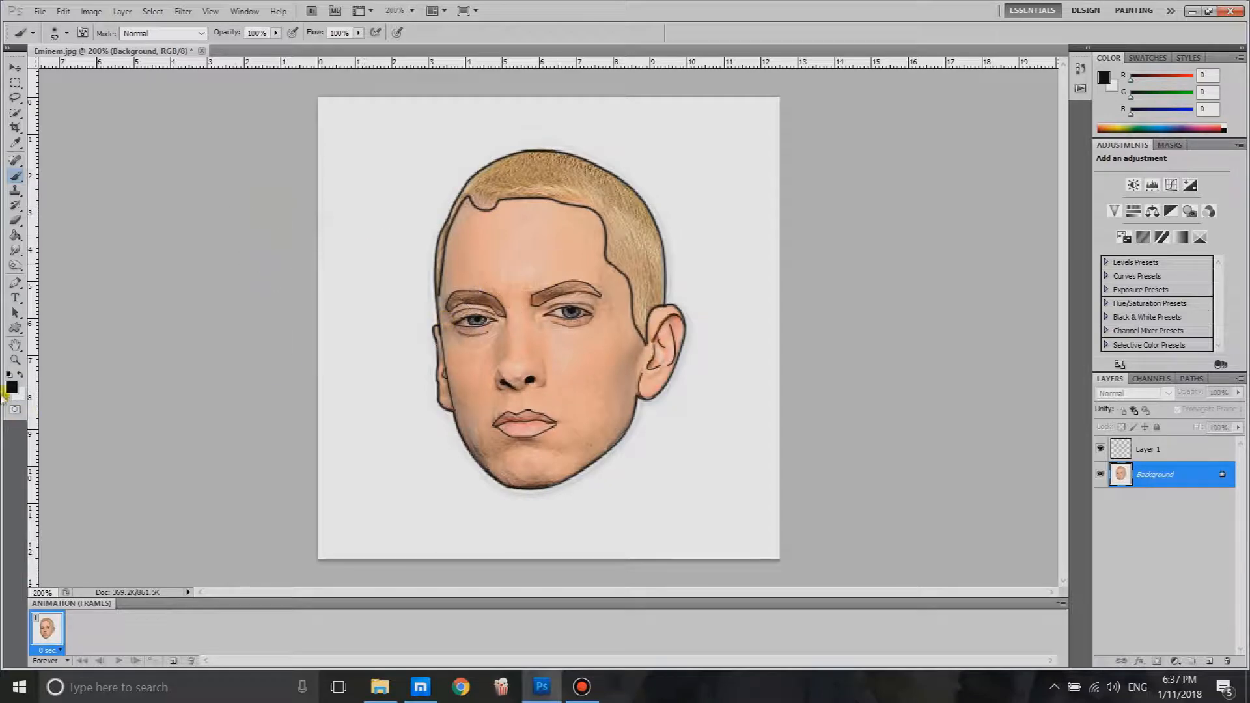
- Sample the forehead skin tone (fecab4) as the foreground colour and return to the Brush tool
left_click(10, 388)
left_click_drag(584, 125, 755, 167)
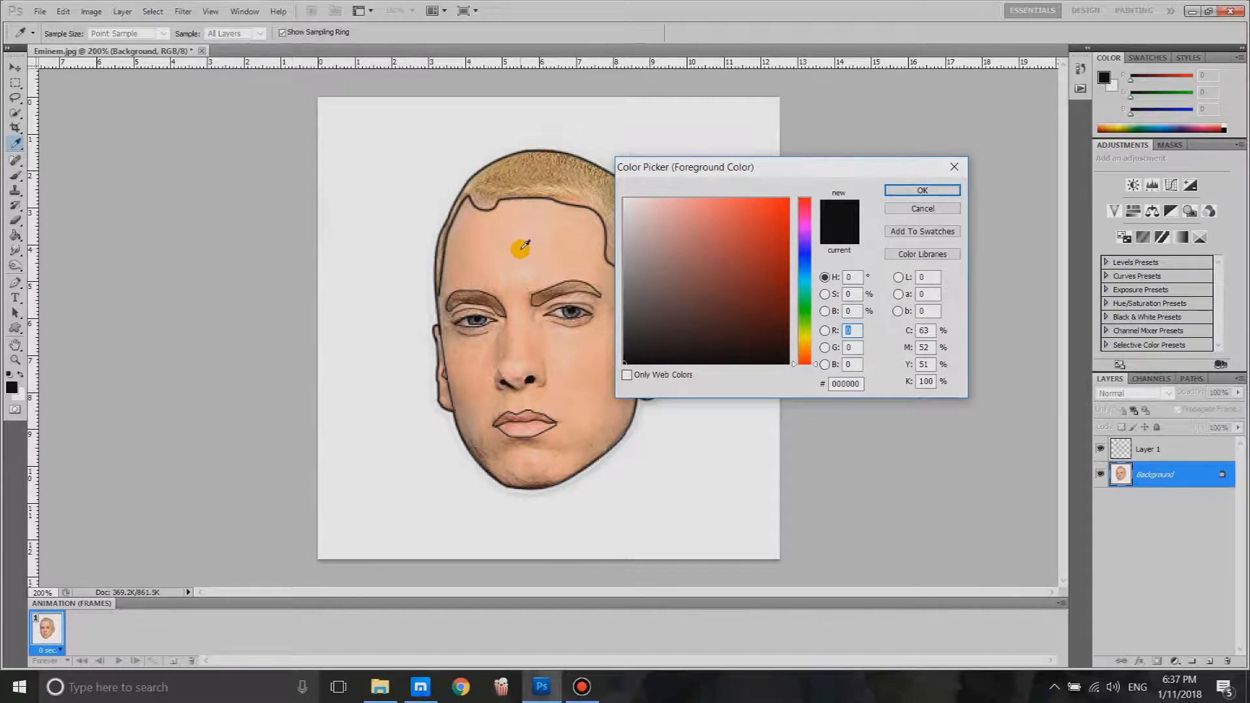
left_click(523, 248)
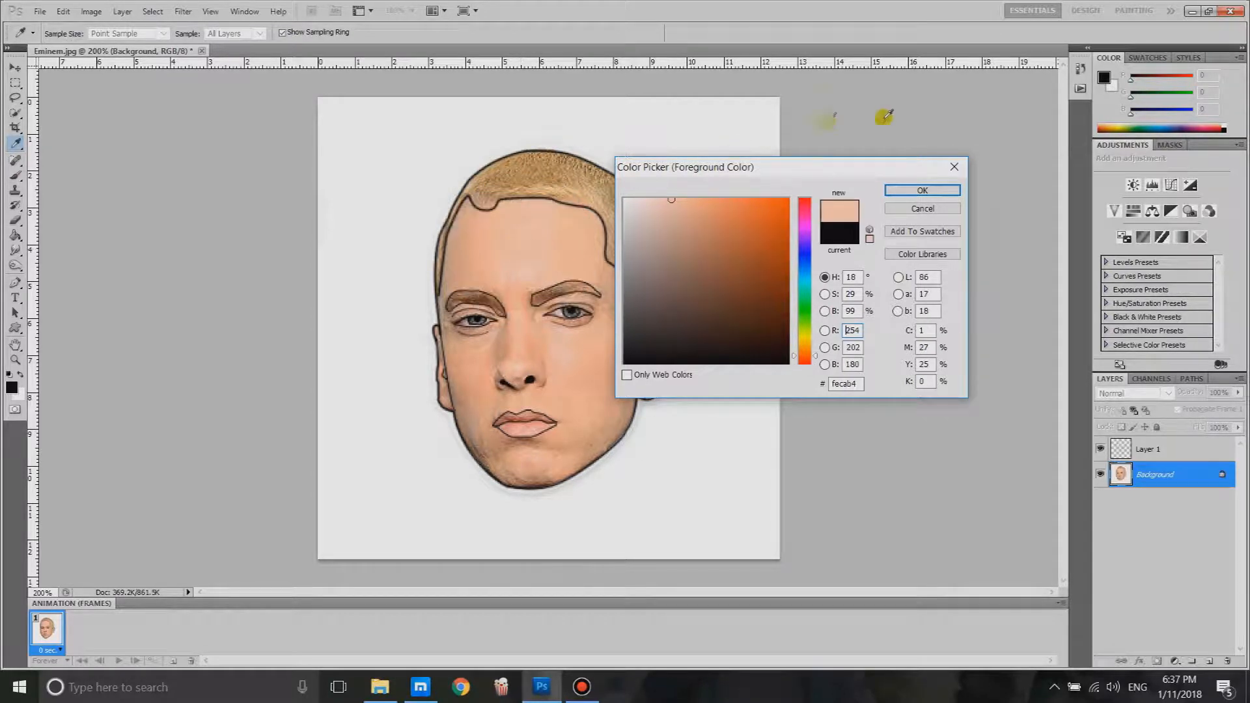
left_click(901, 188)
key("b")
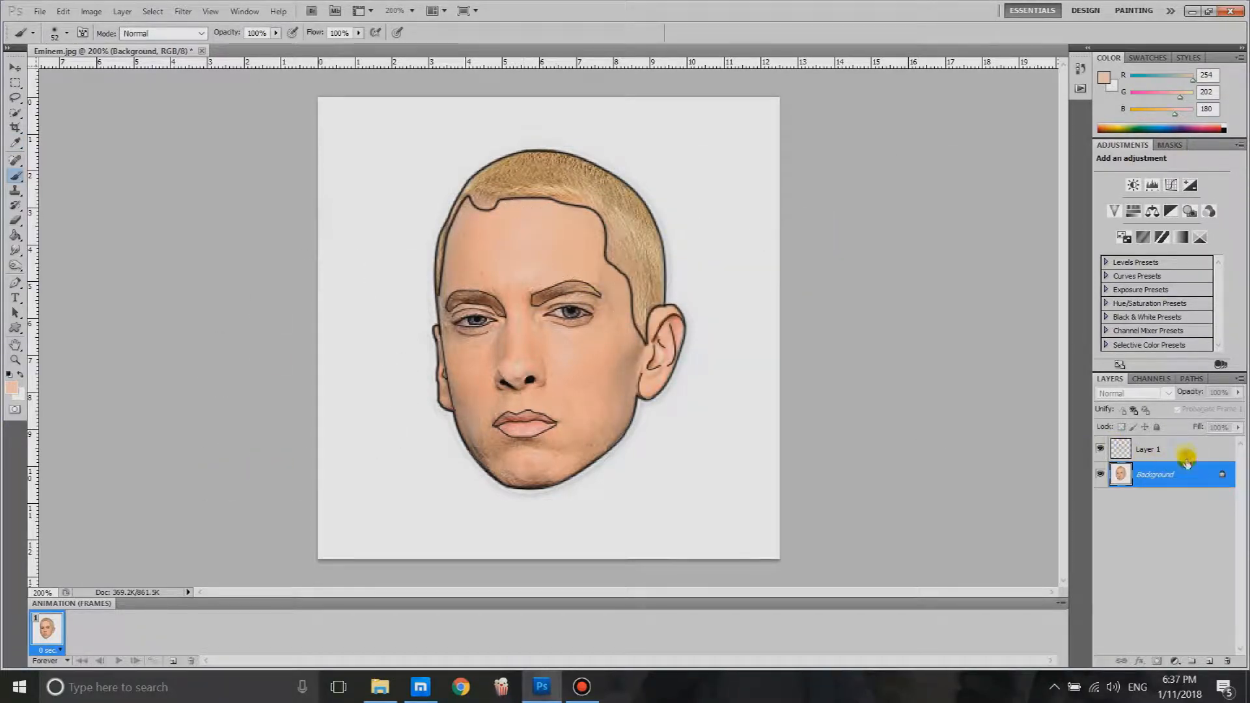
- Add a new layer and arrange it between Layer 1 and the Background for the skin colour
left_click(1186, 457)
left_click(1210, 662)
left_click_drag(1184, 449, 1180, 477)
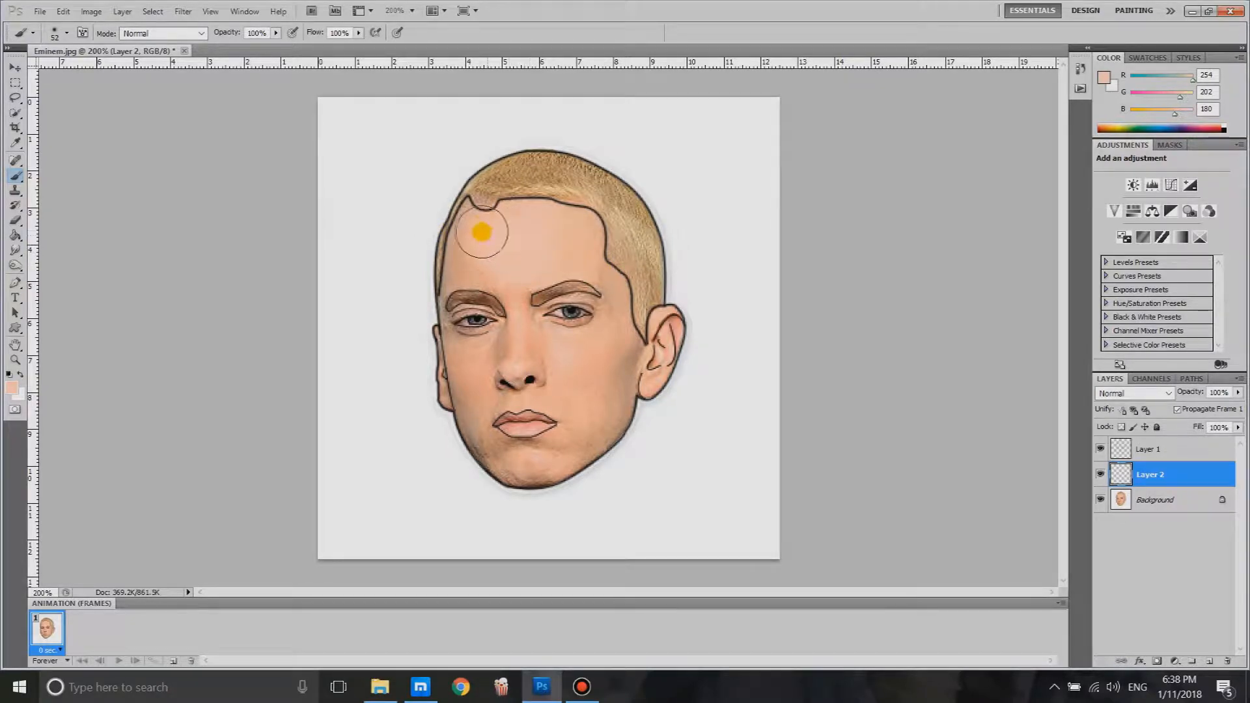
- Paint the face and ears with the skin tone on Layer 2 using a hard round 52 px brush at 100% hardness
right_click(518, 246)
left_click(586, 336)
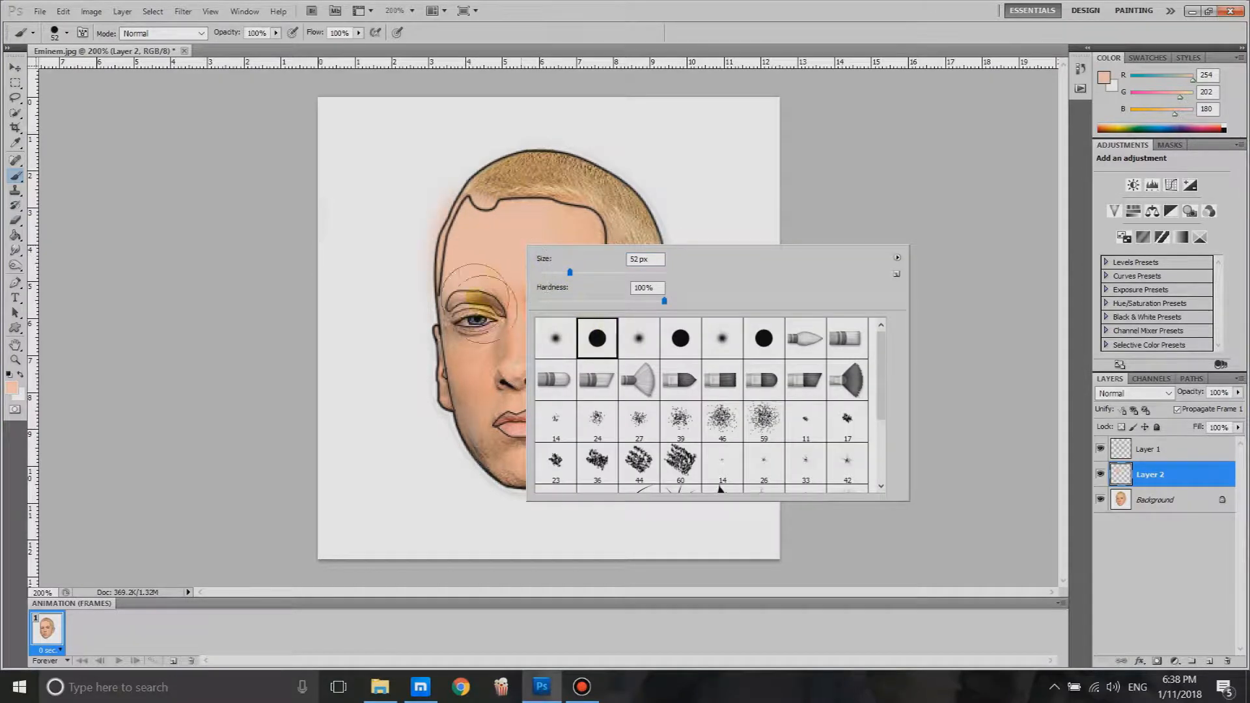
left_click(498, 268)
mouse_move(517, 334)
left_mouse_down()
mouse_move(585, 303)
mouse_move(556, 313)
mouse_move(574, 235)
mouse_move(518, 224)
mouse_move(460, 273)
mouse_move(459, 372)
mouse_move(500, 451)
mouse_move(533, 464)
mouse_move(568, 464)
mouse_move(628, 418)
mouse_move(634, 369)
mouse_move(585, 266)
mouse_move(581, 390)
mouse_move(485, 395)
mouse_move(504, 351)
mouse_move(532, 380)
mouse_move(527, 360)
mouse_move(658, 328)
mouse_move(631, 369)
mouse_move(542, 377)
mouse_move(554, 372)
mouse_move(526, 288)
mouse_move(557, 242)
mouse_move(523, 325)
mouse_move(624, 448)
left_mouse_up()
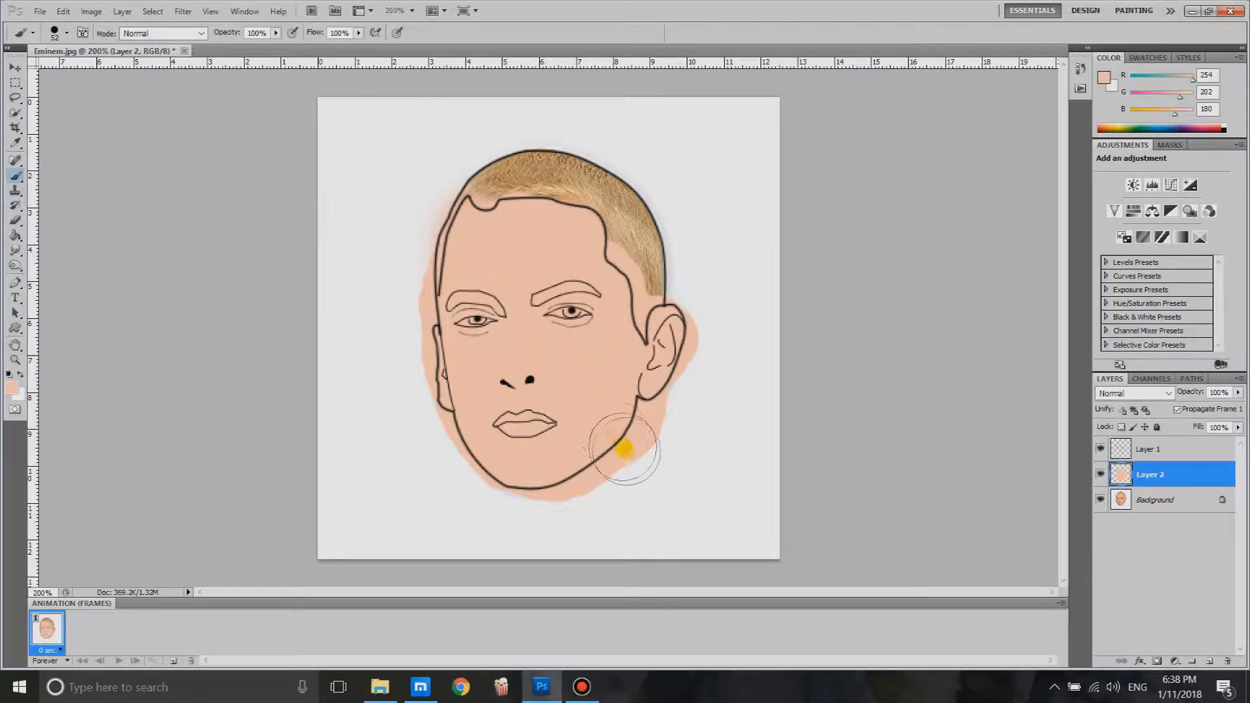
left_click(16, 284)
left_click(439, 213)
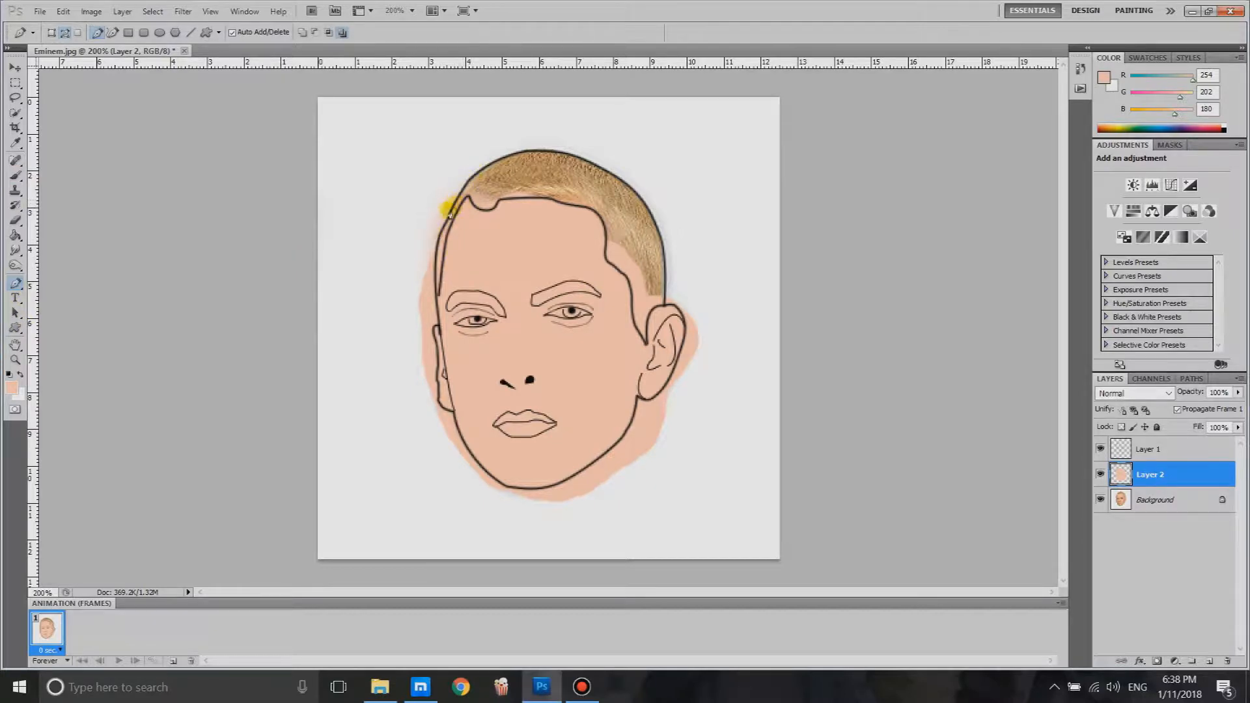
left_click(14, 280)
- Set up the Eraser at 100% opacity with a 26 px brush size
left_click(13, 223)
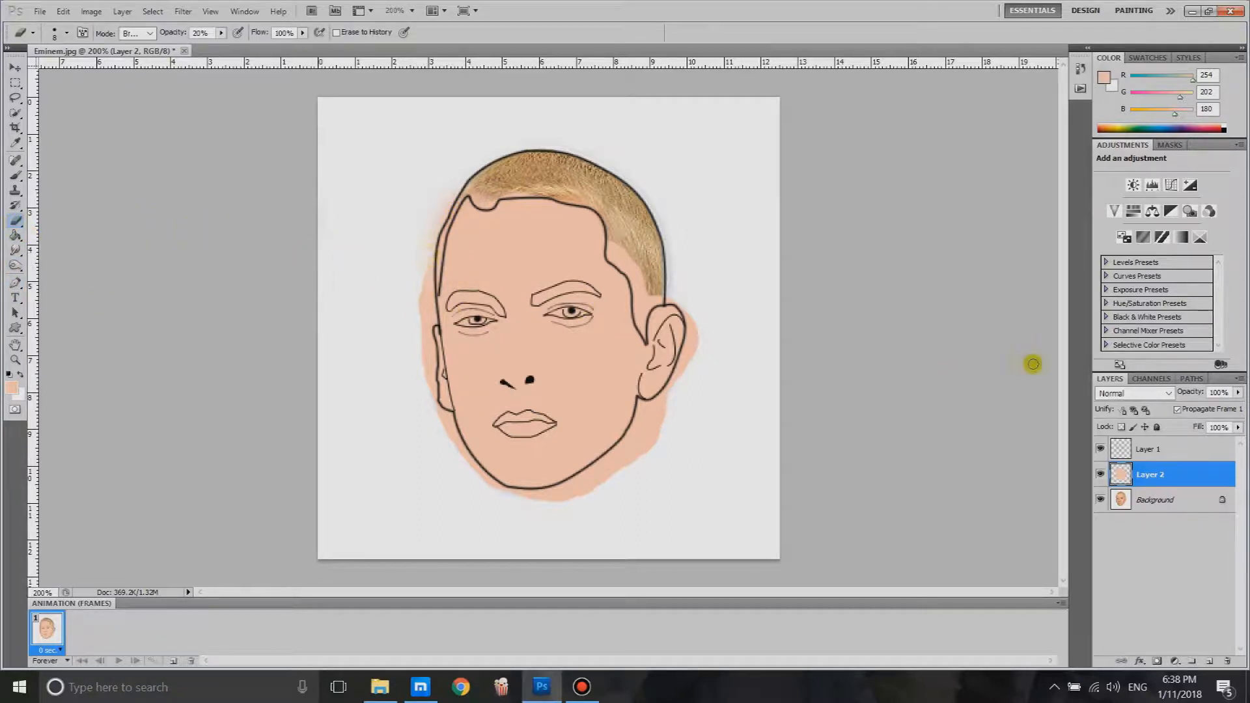
left_click_drag(222, 33, 314, 51)
right_click(363, 232)
type("26")
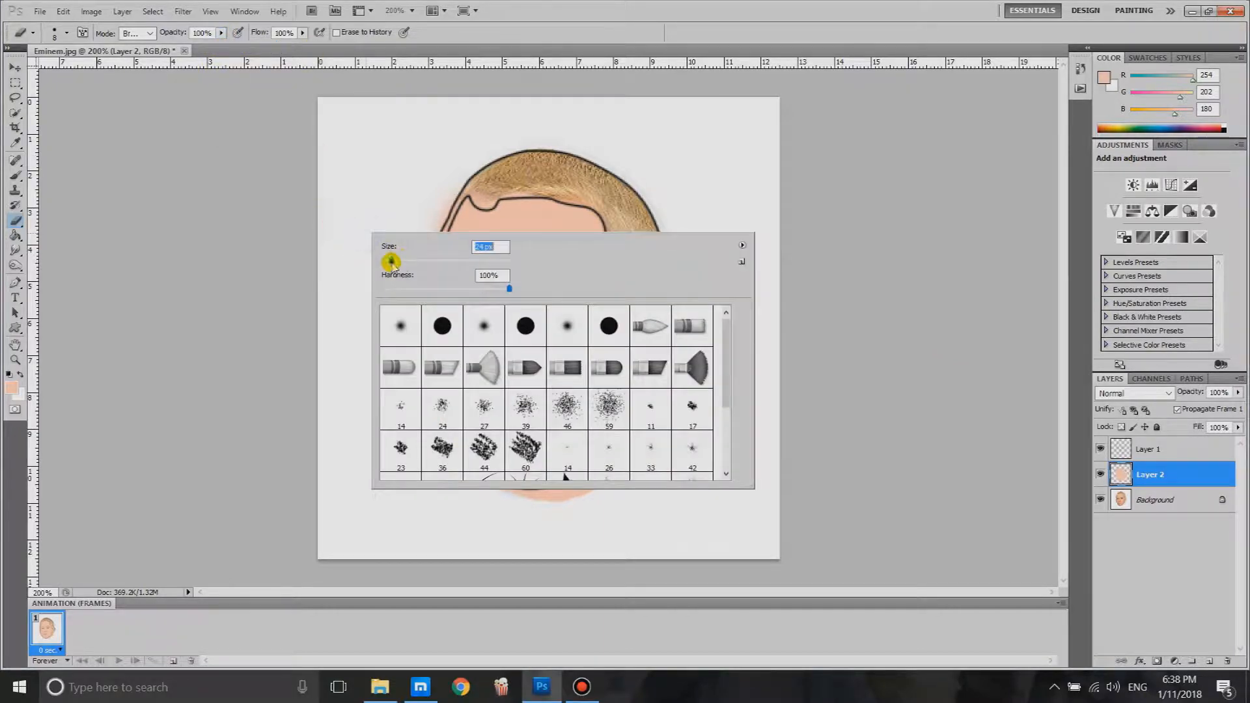
key("Return")
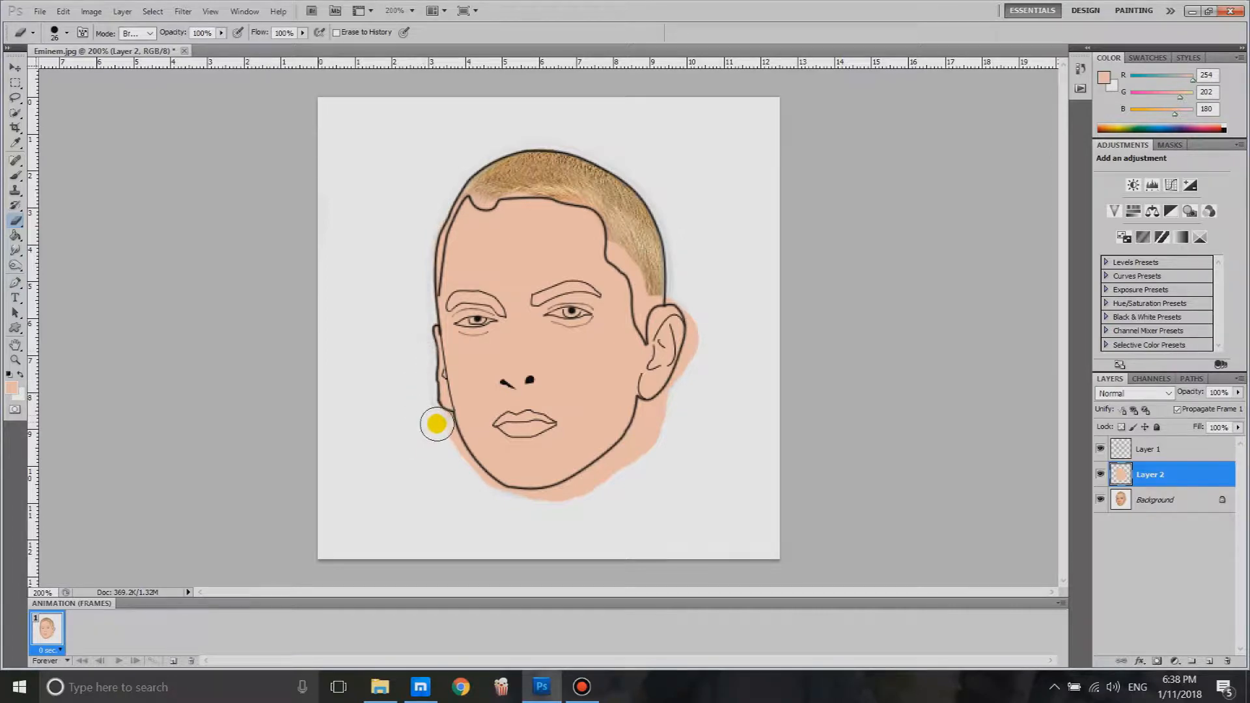
- Erase the skin colour on Layer 2 that spills outside the face, jaw and ear outlines and over the hair
left_click_drag(451, 456, 518, 511)
mouse_move(658, 423)
left_mouse_down()
mouse_move(703, 338)
mouse_move(706, 315)
mouse_move(684, 289)
mouse_move(701, 323)
mouse_move(692, 412)
mouse_move(650, 432)
mouse_move(650, 415)
mouse_move(625, 455)
mouse_move(568, 490)
mouse_move(522, 505)
mouse_move(450, 497)
left_mouse_up()
mouse_move(720, 441)
left_mouse_down()
mouse_move(676, 396)
mouse_move(666, 404)
mouse_move(688, 389)
mouse_move(691, 292)
mouse_move(642, 284)
mouse_move(641, 307)
mouse_move(644, 277)
mouse_move(618, 258)
mouse_move(580, 172)
mouse_move(490, 172)
mouse_move(512, 184)
mouse_move(435, 216)
mouse_move(419, 278)
mouse_move(443, 199)
mouse_move(484, 192)
left_mouse_up()
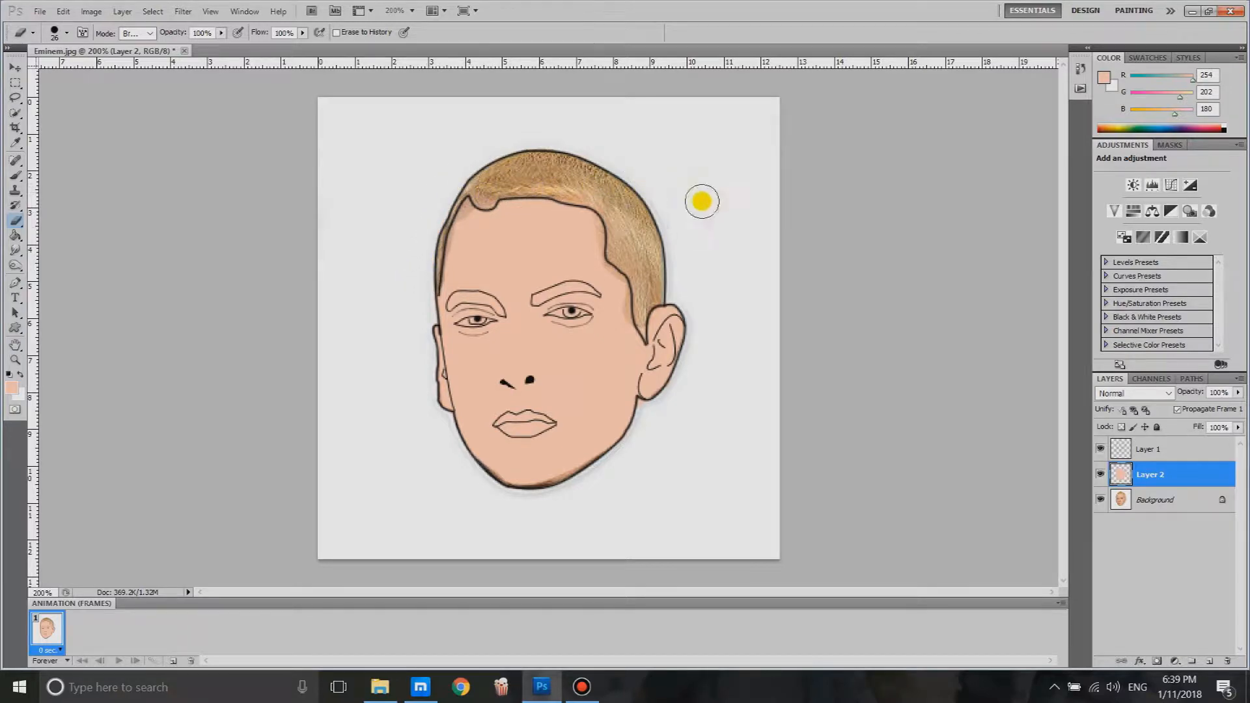
- Erase the skin colour over both eyes, the lips, the nose tip and the inner ear to reveal the photo
mouse_move(573, 299)
left_mouse_down()
mouse_move(586, 312)
mouse_move(474, 318)
left_mouse_up()
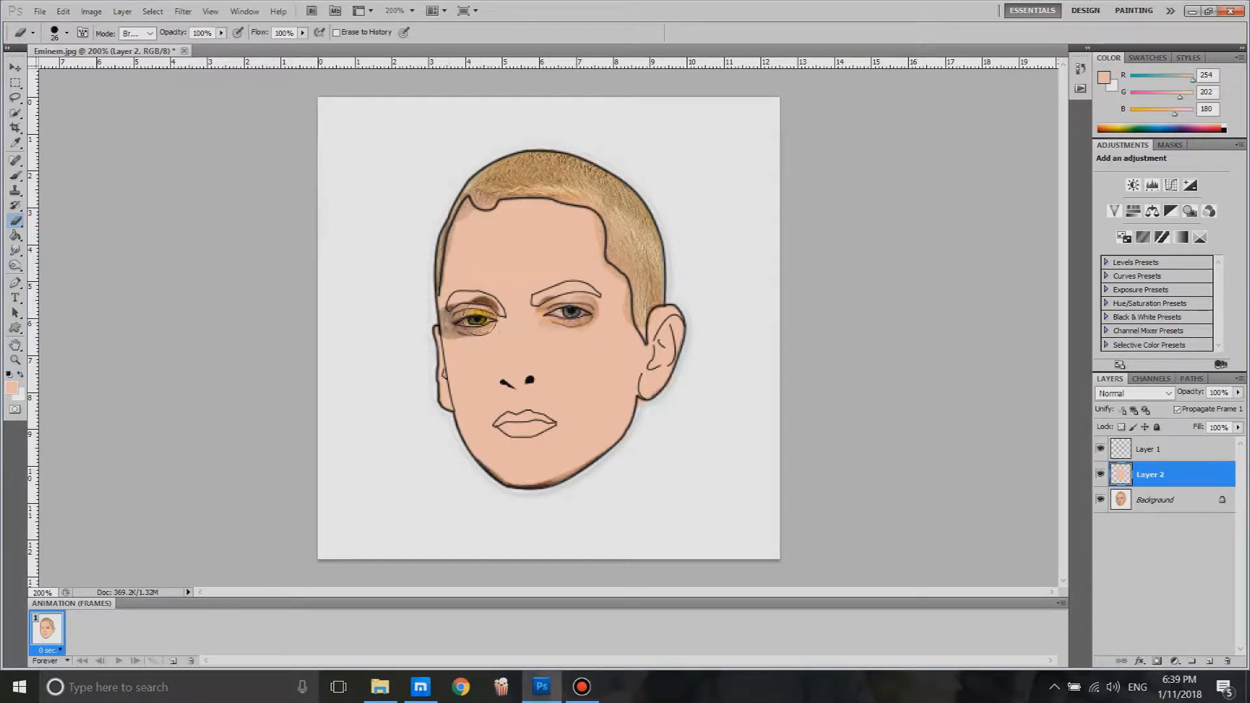
mouse_move(534, 425)
left_mouse_down()
mouse_move(496, 425)
mouse_move(546, 396)
mouse_move(516, 378)
left_mouse_up()
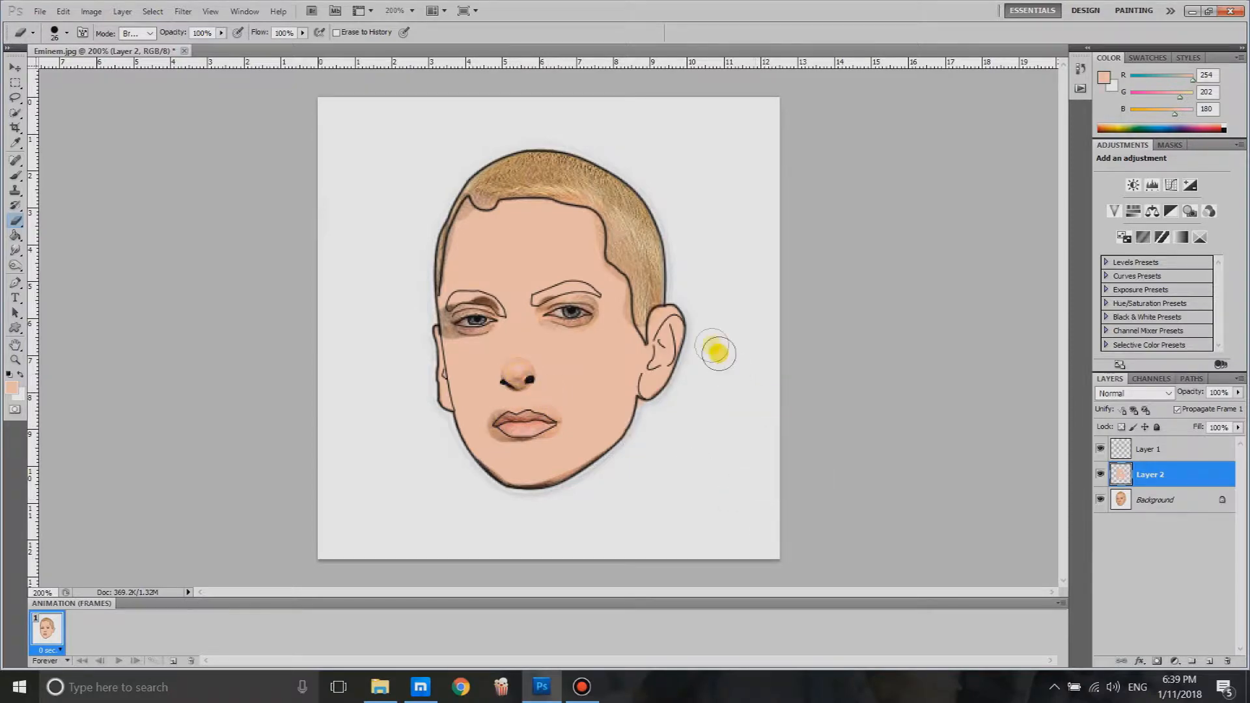
mouse_move(665, 333)
left_mouse_down()
mouse_move(658, 314)
mouse_move(647, 381)
left_mouse_up()
left_click(630, 260)
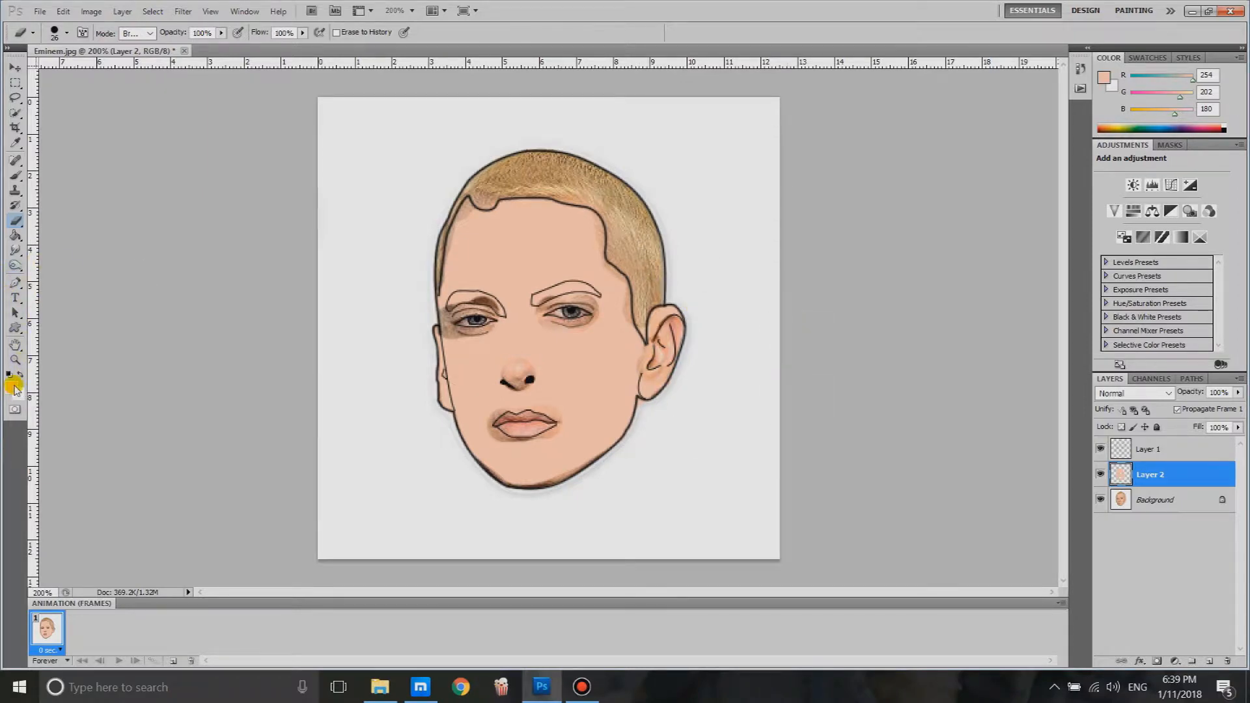
- Set the foreground colour to black and switch to the Pencil tool
left_click(15, 389)
left_click_drag(709, 320, 624, 363)
left_click(923, 193)
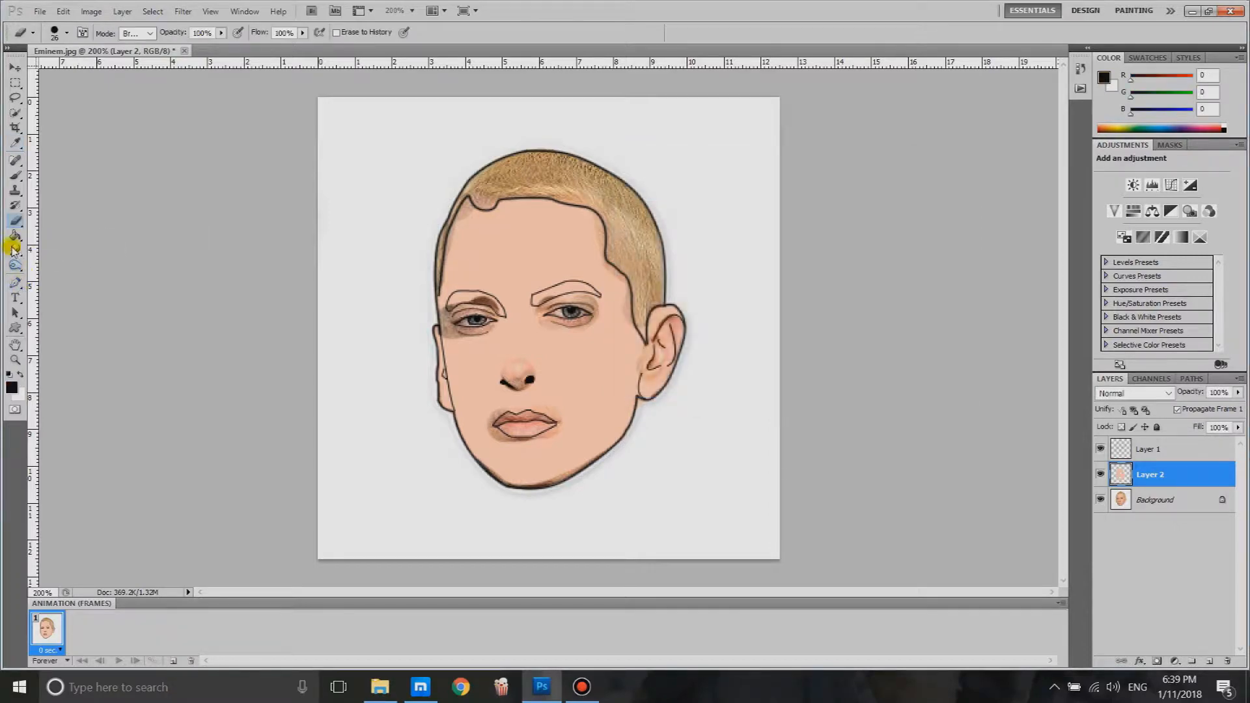
left_click(17, 175)
right_click(17, 174)
left_click(66, 184)
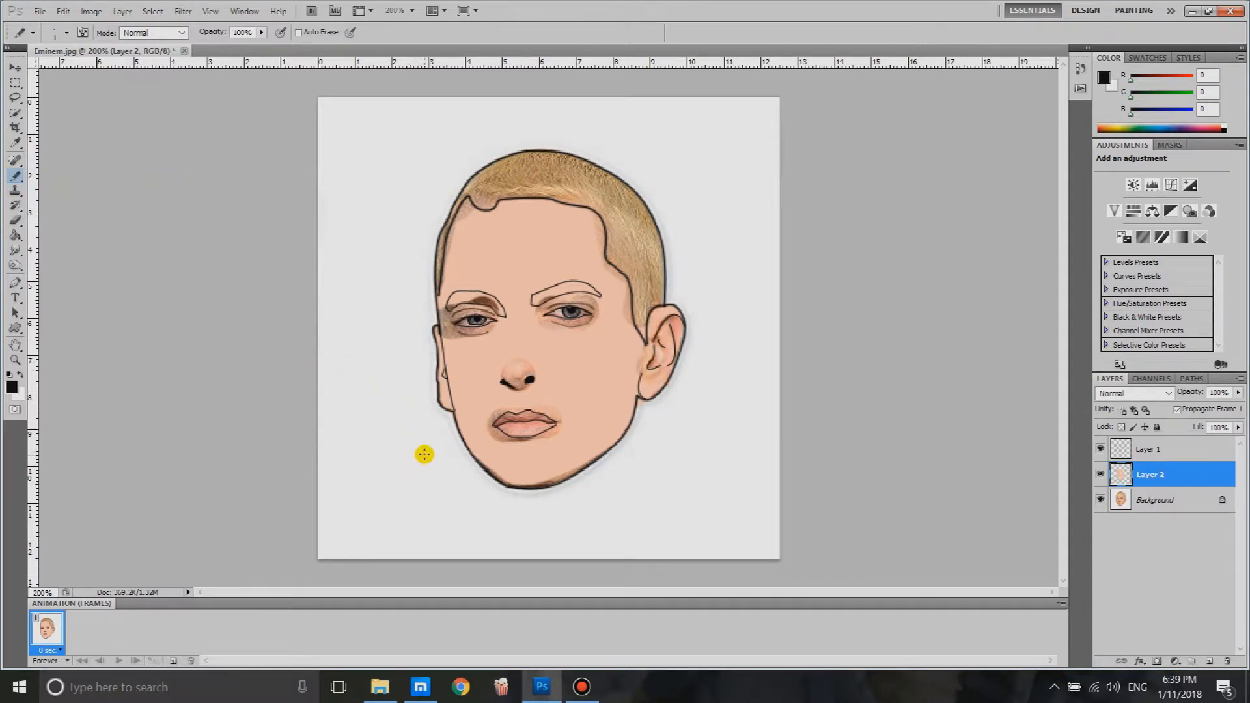
- Draw a scribbled signature beside the chin, the handwritten text "EMINEM!" below the face, and a check mark above the head
mouse_move(414, 450)
left_mouse_down()
mouse_move(419, 480)
mouse_move(357, 452)
mouse_move(354, 497)
mouse_move(377, 568)
left_mouse_up()
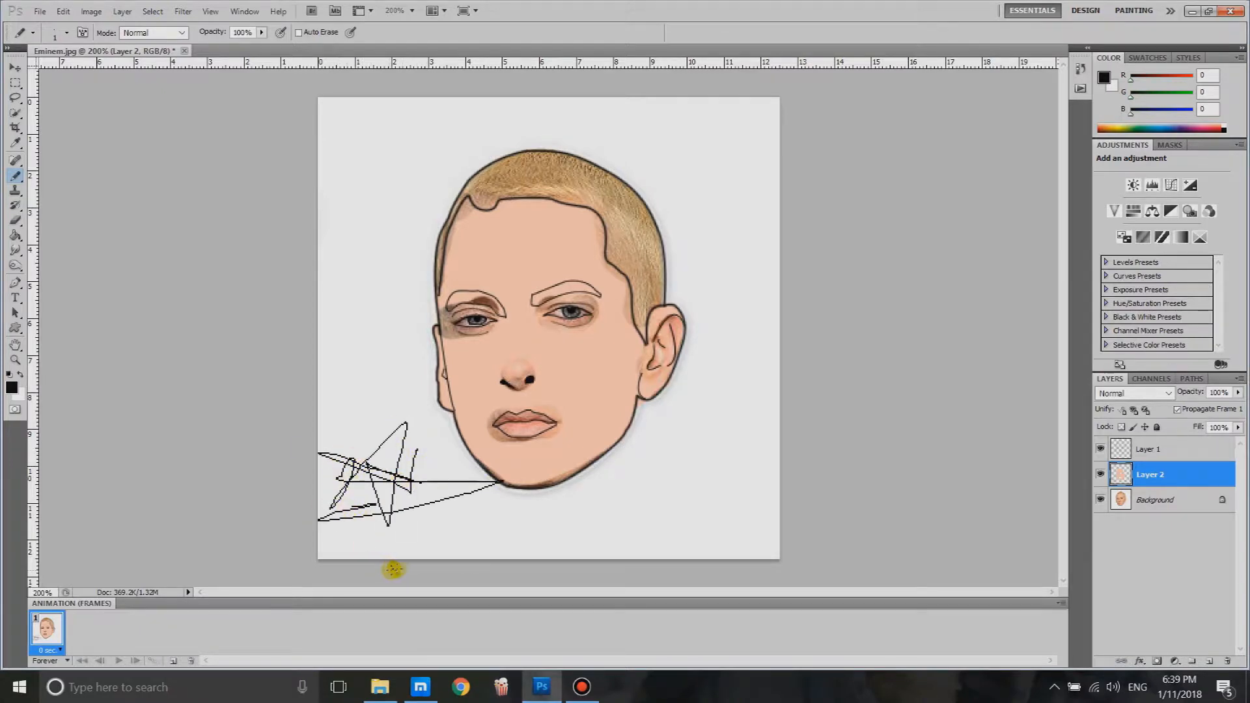
mouse_move(513, 519)
left_mouse_down()
mouse_move(636, 522)
mouse_move(676, 505)
mouse_move(670, 530)
mouse_move(715, 495)
mouse_move(712, 530)
mouse_move(751, 464)
left_mouse_up()
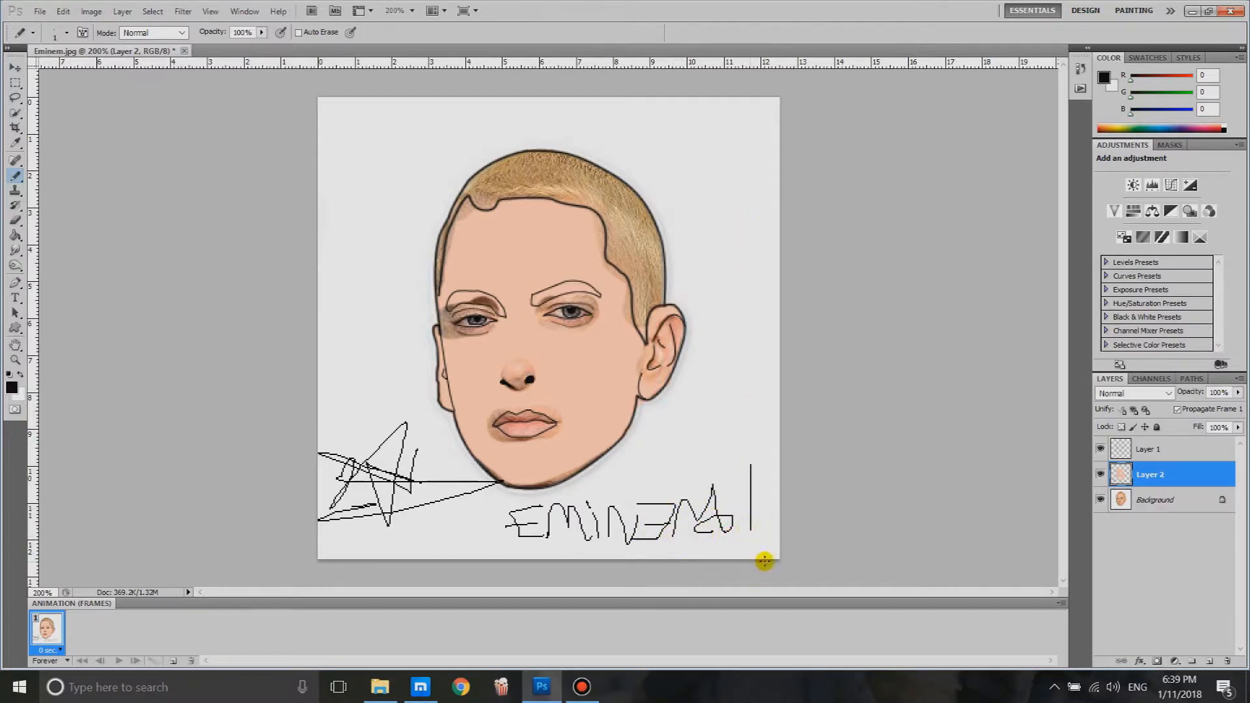
left_click(750, 535)
left_click_drag(343, 206, 493, 129)
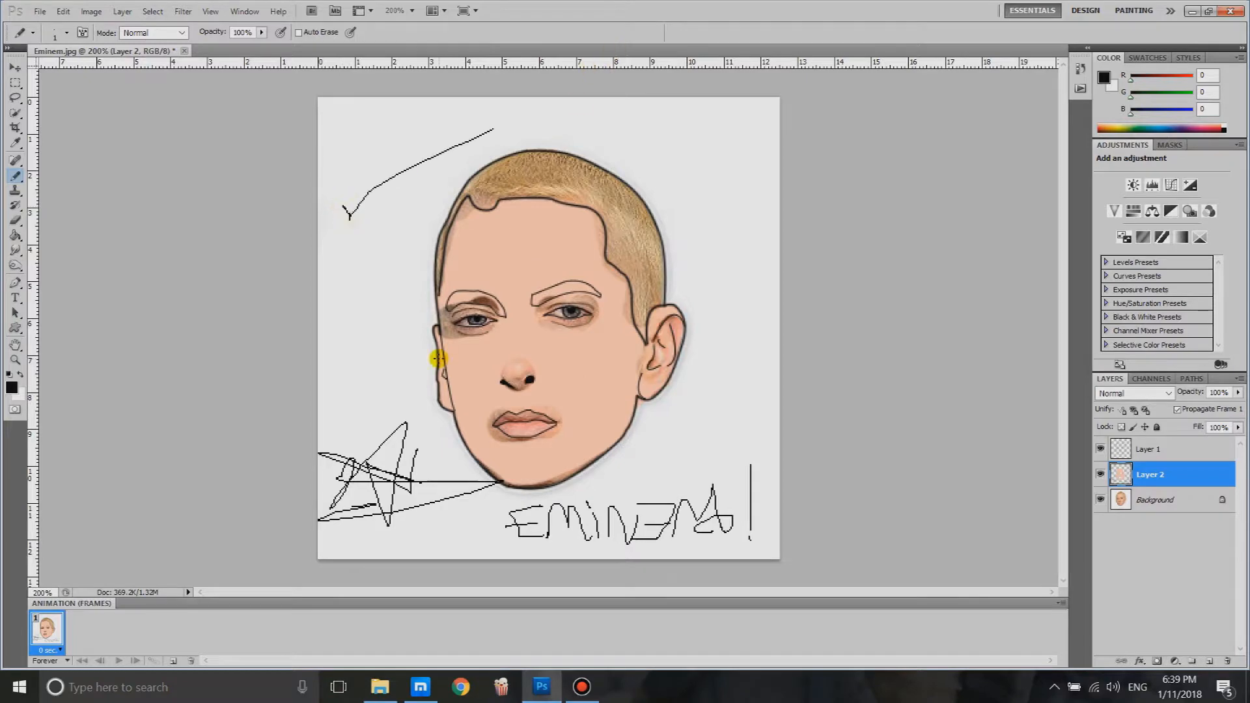
- Export the image for web as a 256-colour GIF named Eminem to the Desktop
left_click(38, 12)
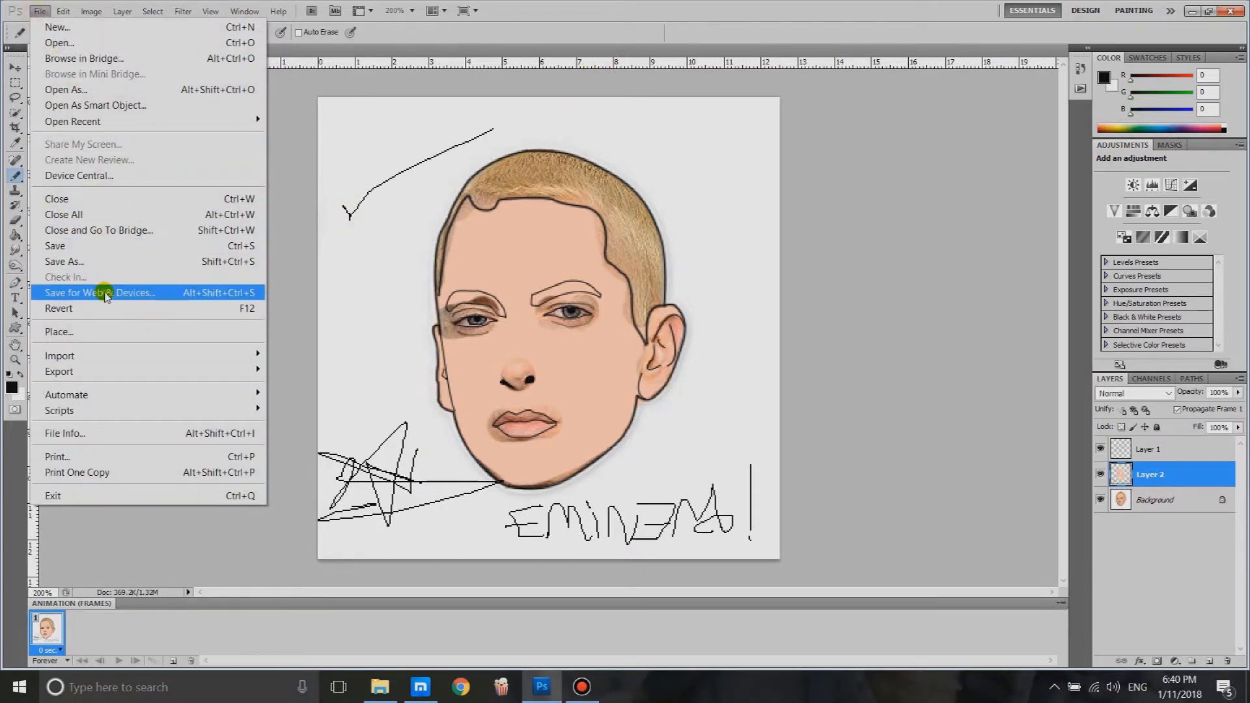
left_click(104, 293)
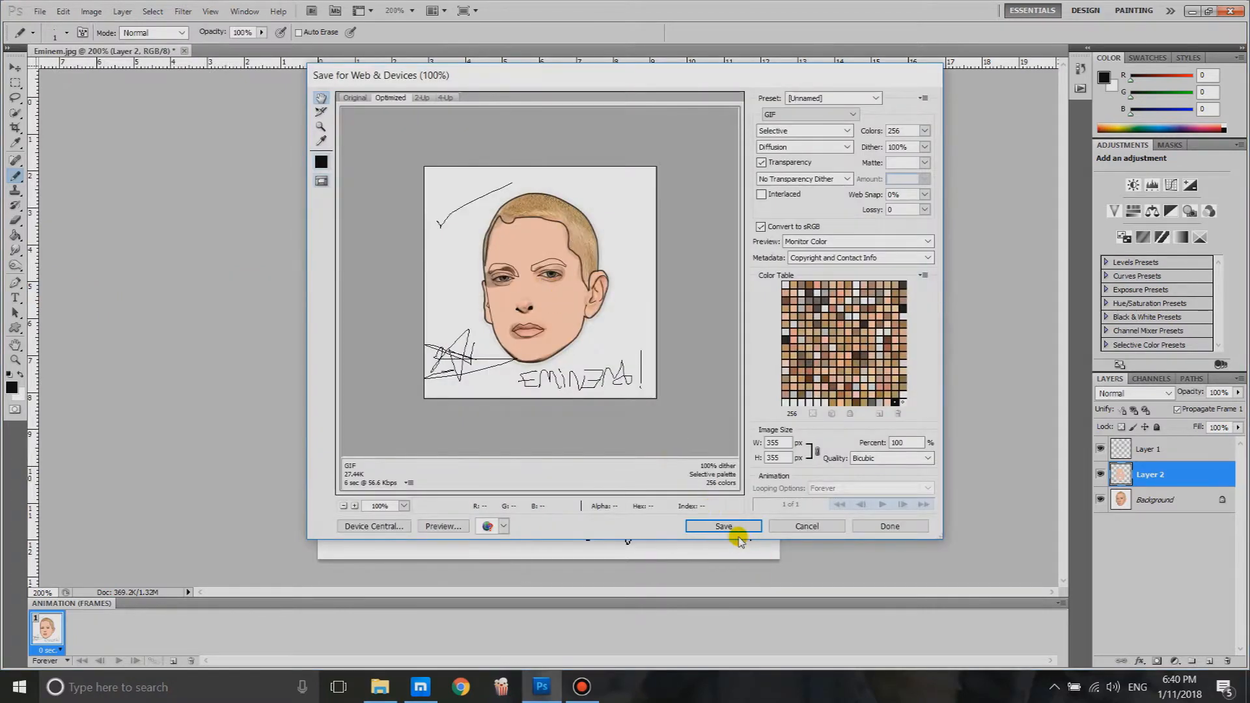
left_click(732, 526)
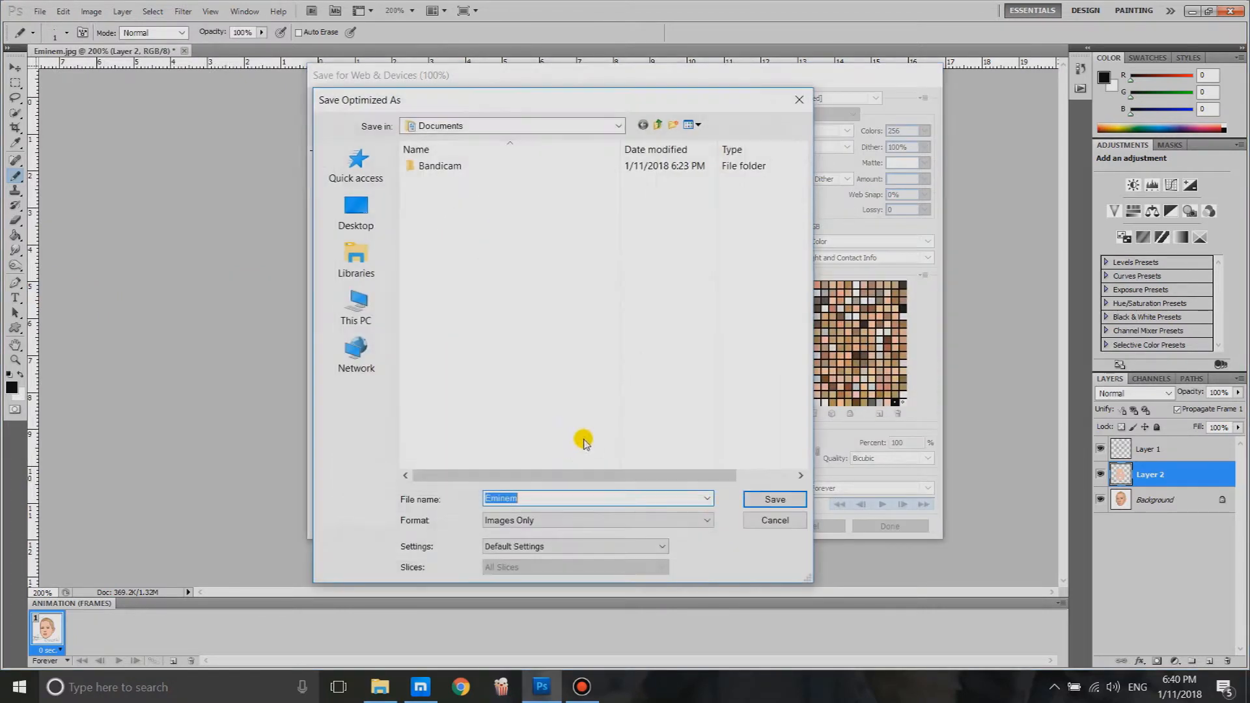
left_click(355, 218)
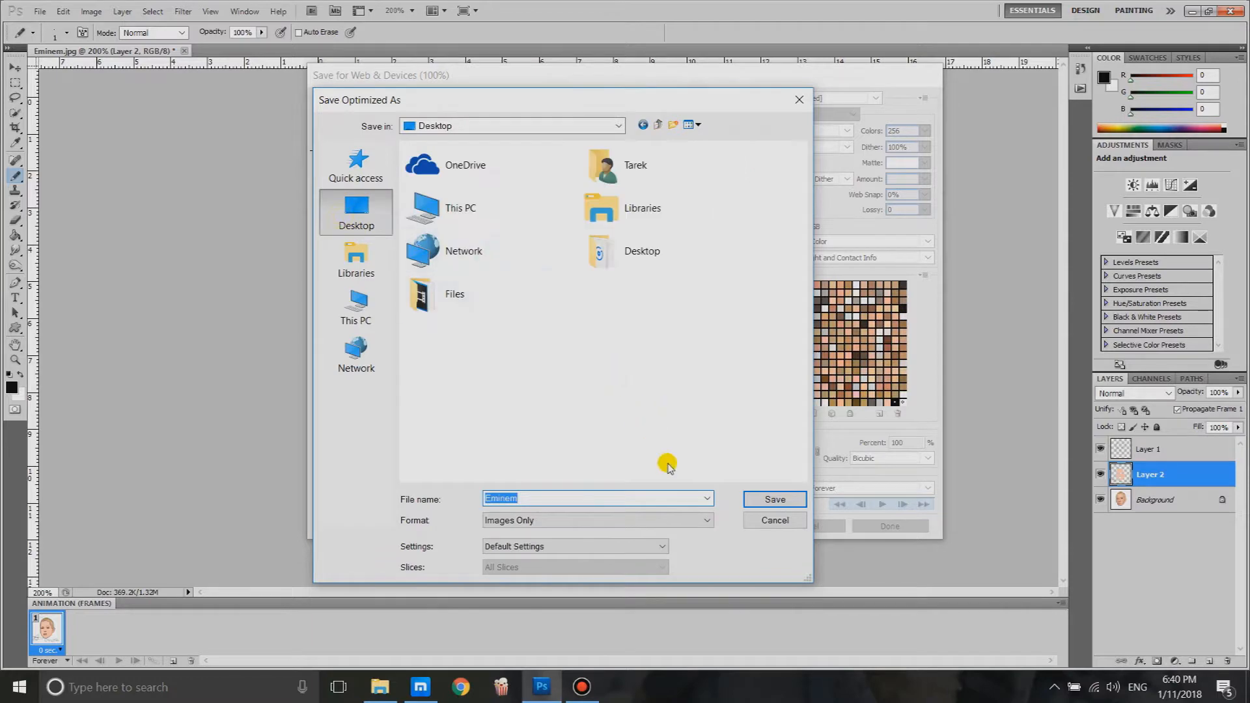
left_click(761, 502)
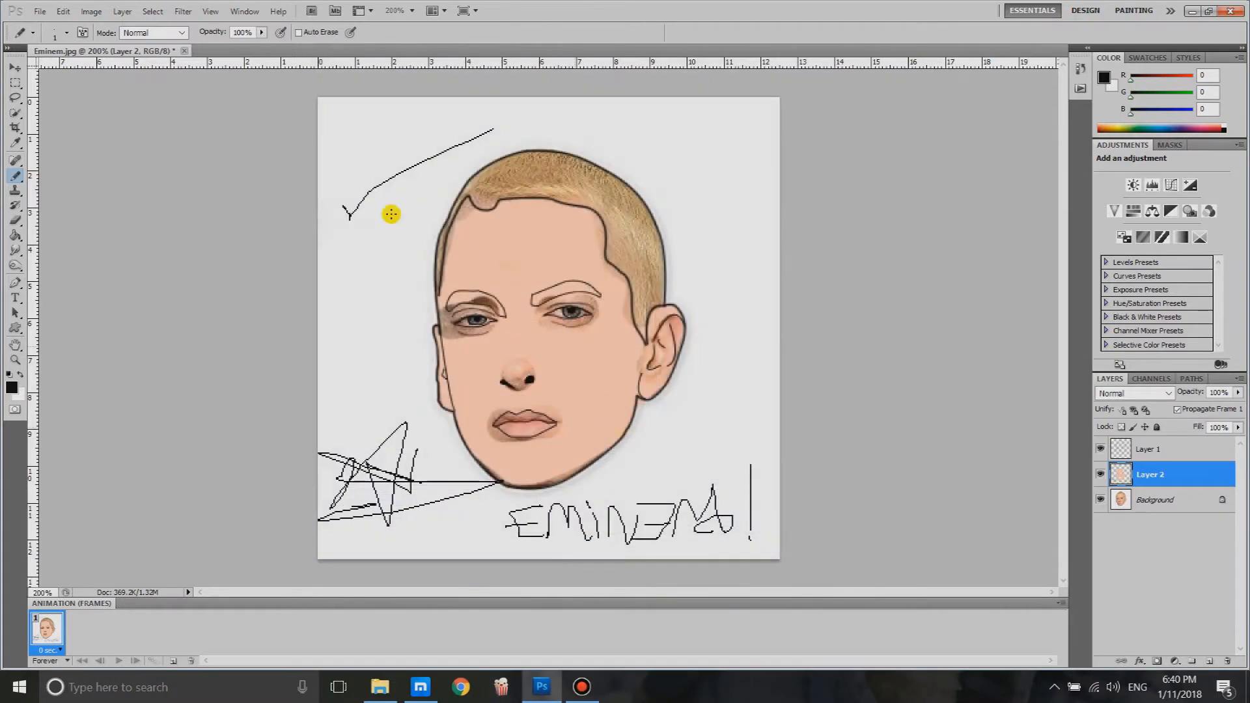